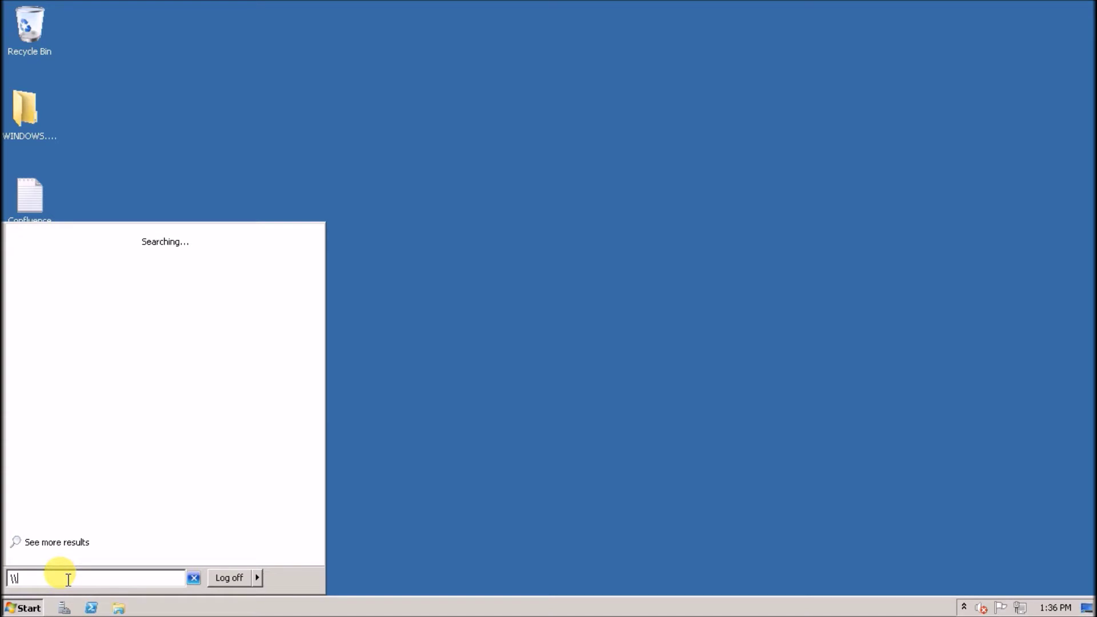
Step: Connect to the network computer \\system with the account's credentials and open its Downloads share
type("system")
key("Return")
type("a")
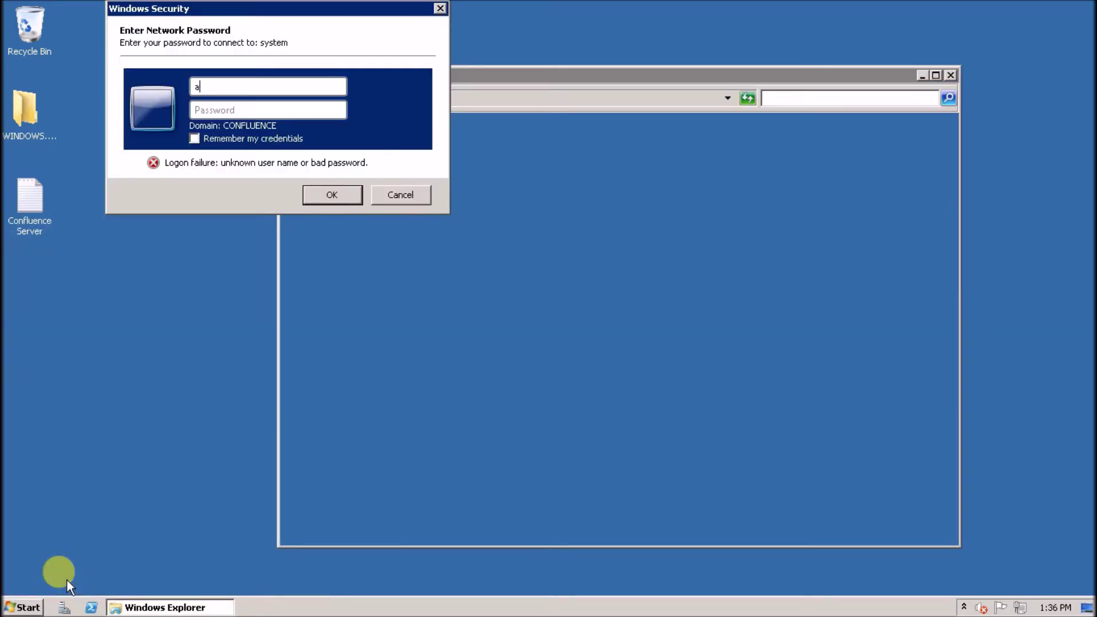
type("v\\baburam")
key("Tab")
type("********")
key("Return")
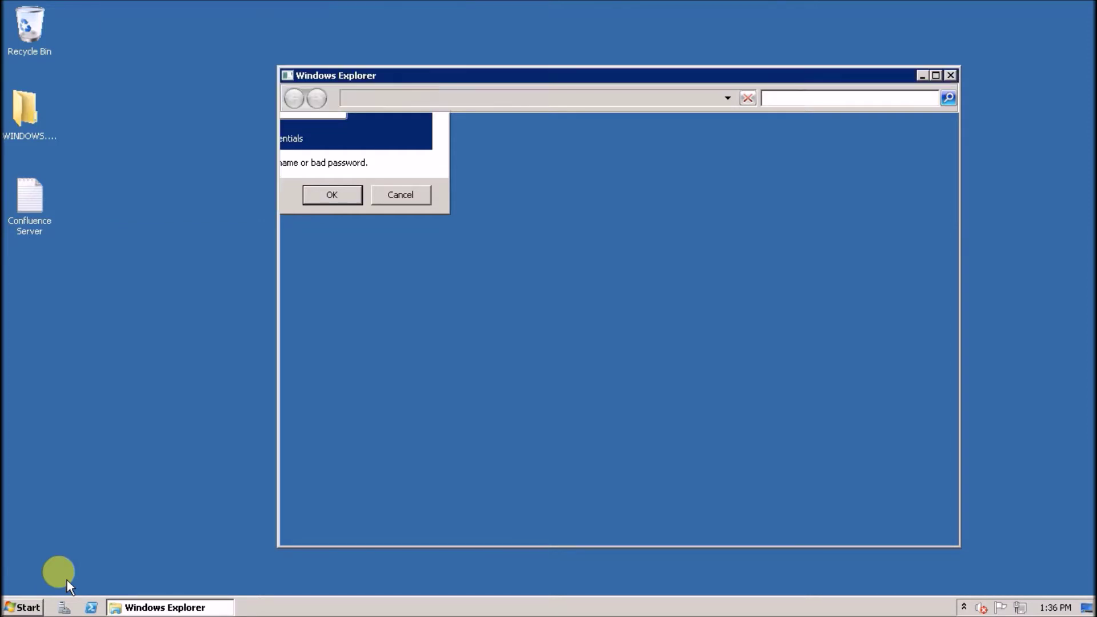
double_click(677, 166)
Step: In Compressed, select the eight extracted Confluence folders, confluence-3.0.1-std through atlassian-confluence-6.5.0
double_click(453, 169)
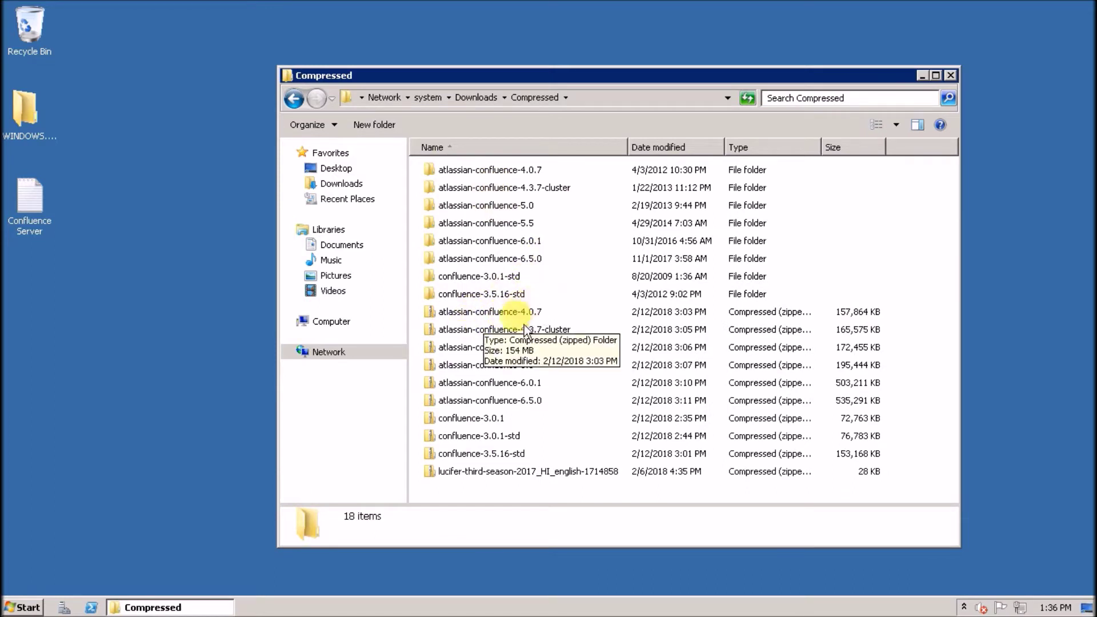
left_click(506, 277)
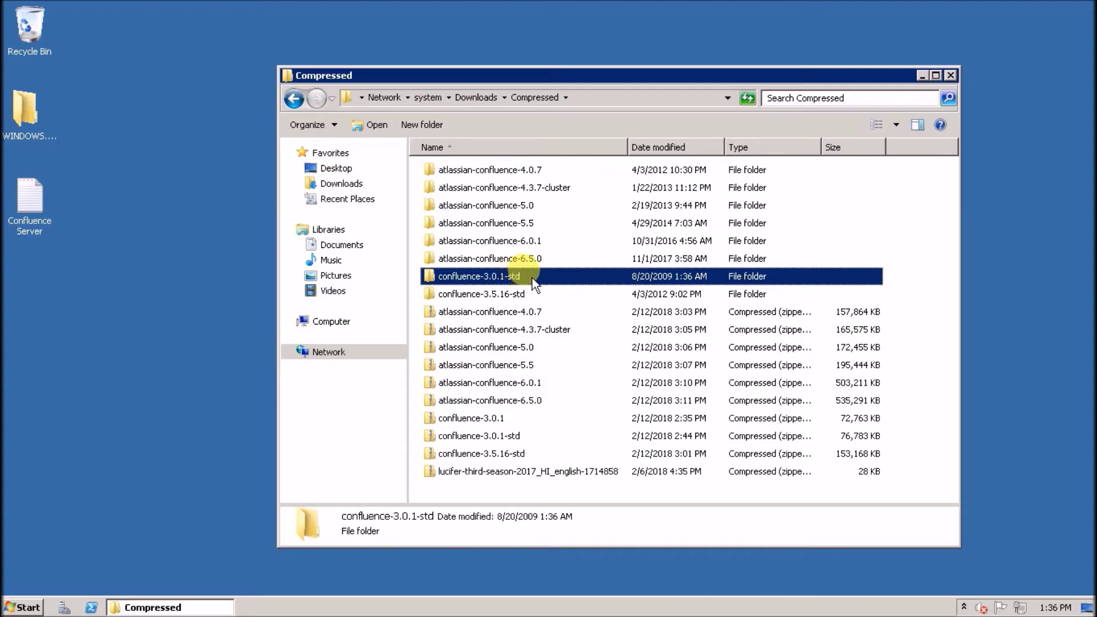
left_click(513, 296, "ctrl")
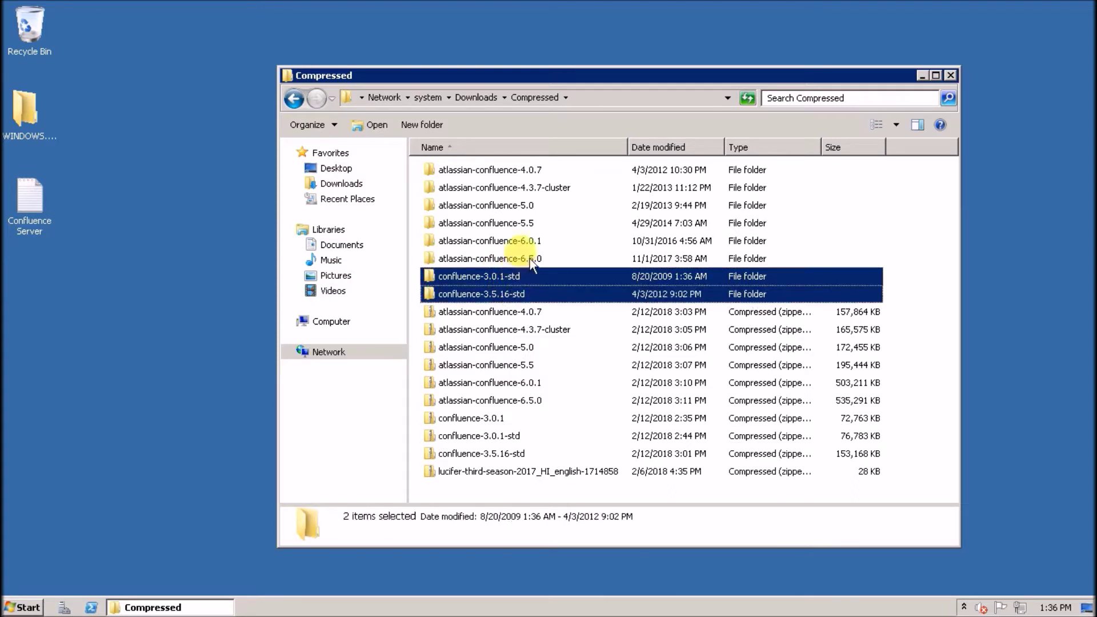
left_click(509, 170, "ctrl")
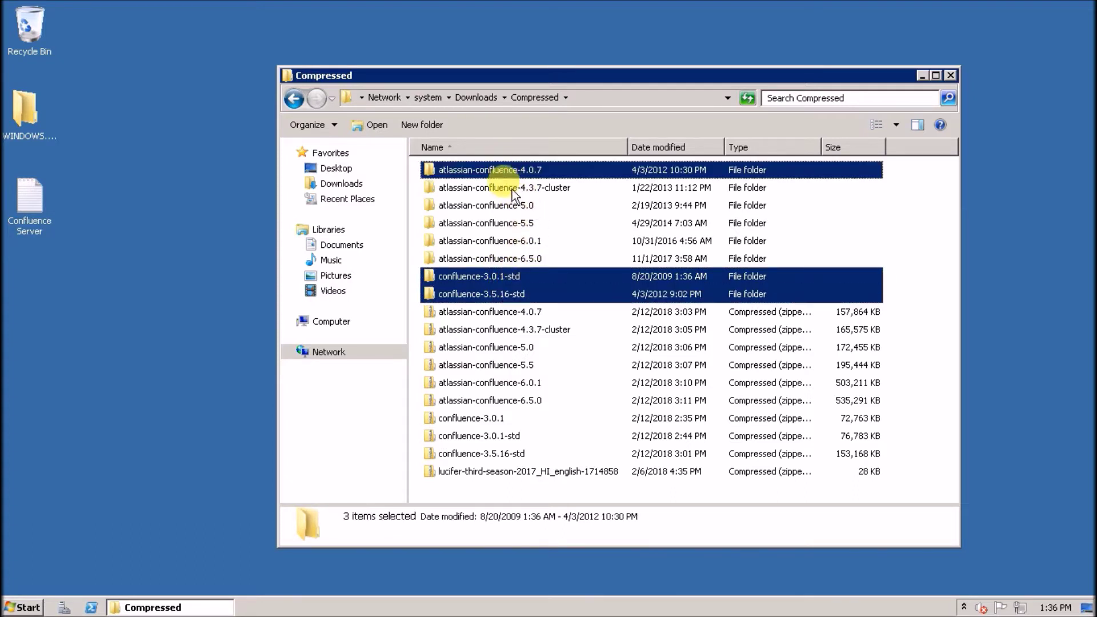
left_click(512, 189, "ctrl")
left_click(506, 207, "ctrl")
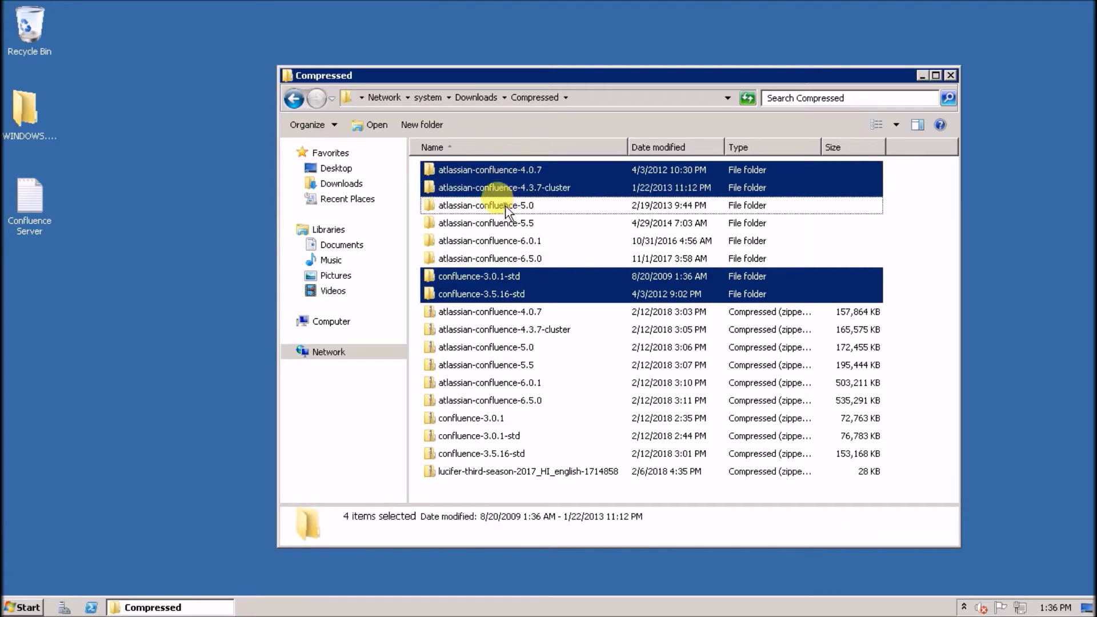
left_click(506, 222, "ctrl")
left_click(507, 240, "ctrl")
left_click(506, 259, "ctrl")
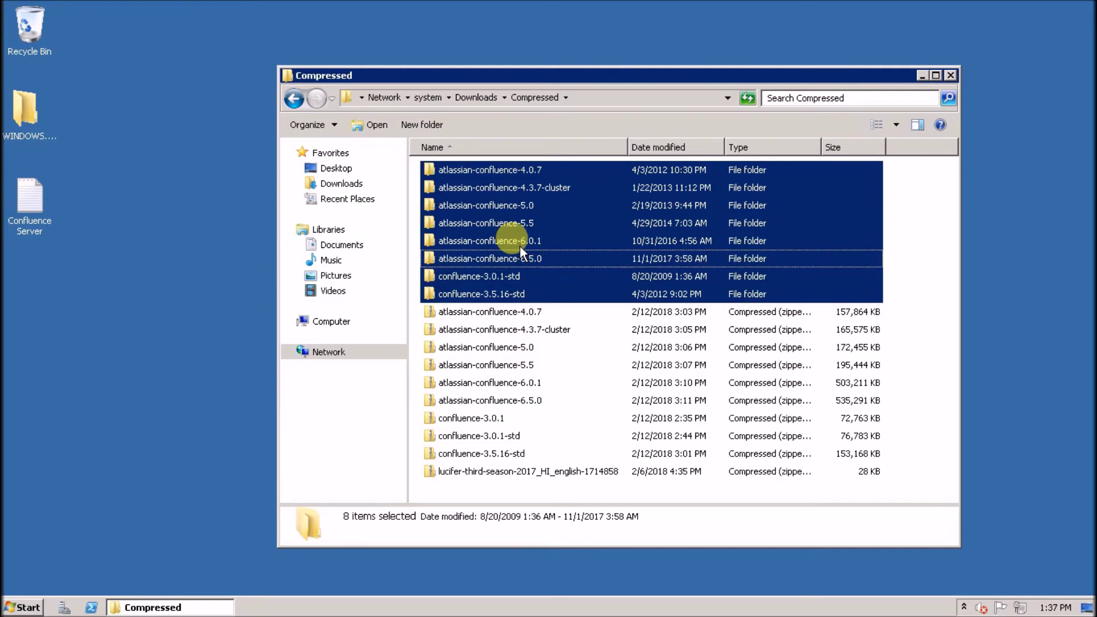
Step: Open Local Disk (C:) in a new Computer window
left_click(23, 607)
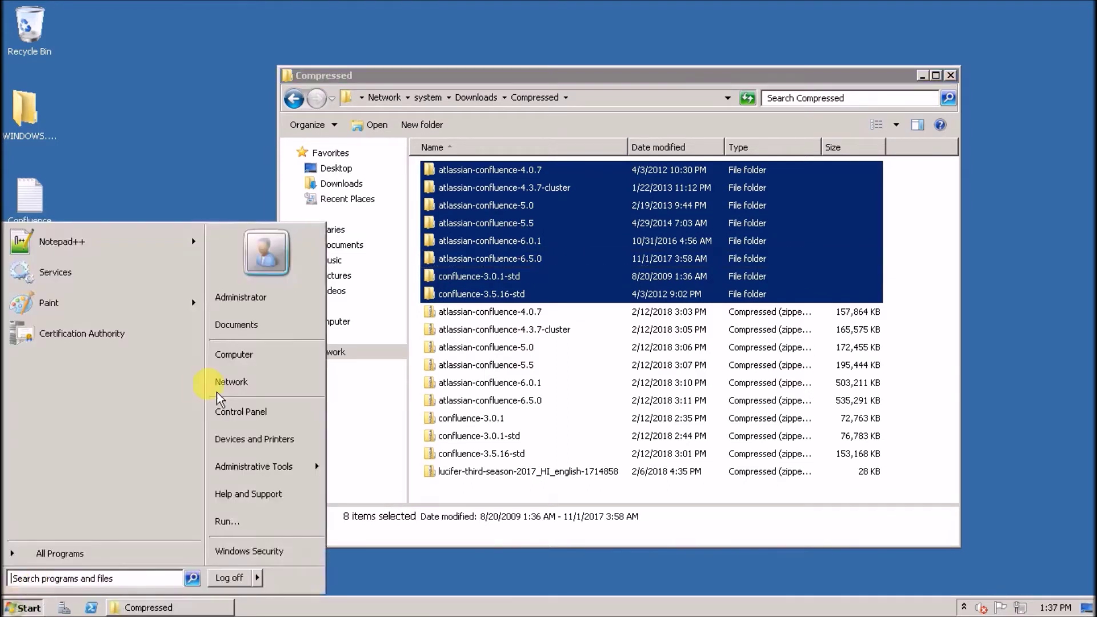
left_click(234, 352)
double_click(522, 188)
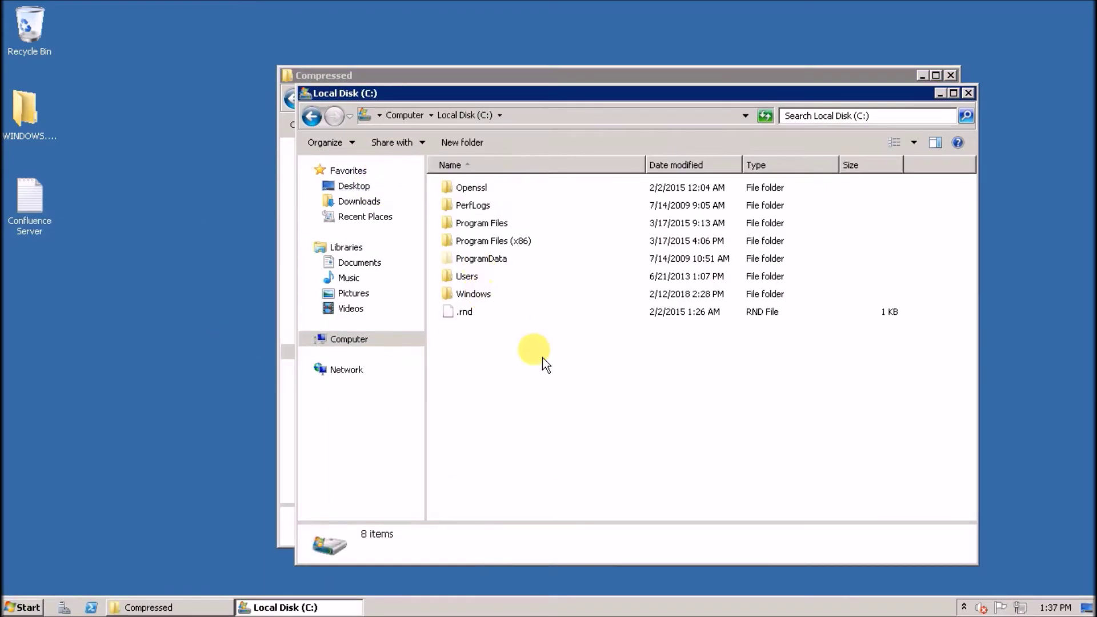
Step: Create a new folder named ConfleunceAll at the root of C: and open it
right_click(543, 360)
mouse_move(628, 481)
left_click(663, 483)
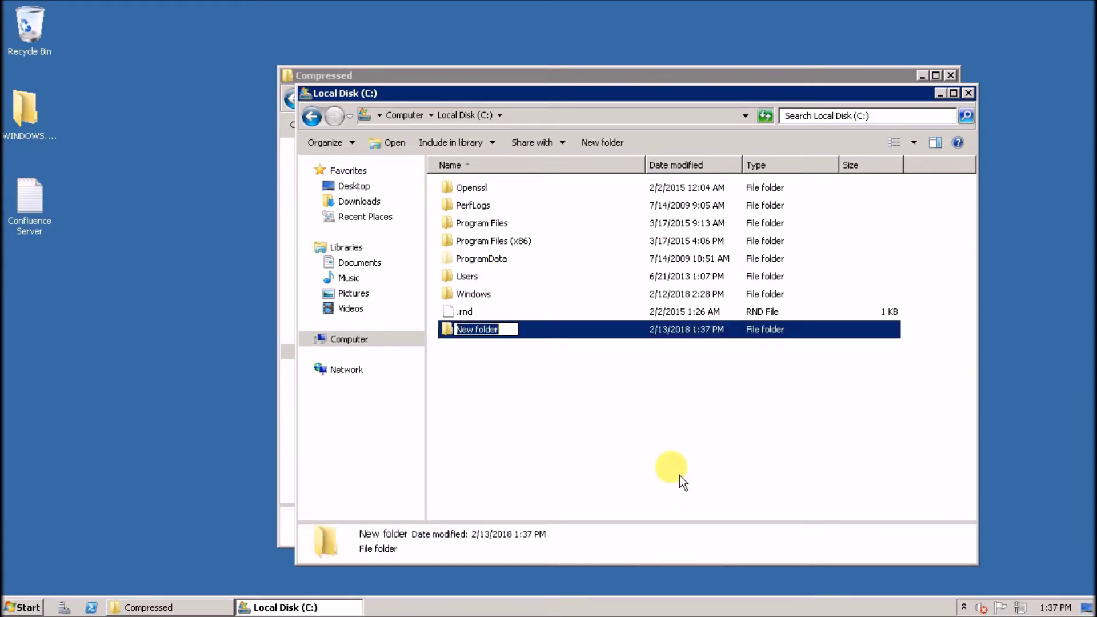
type("C")
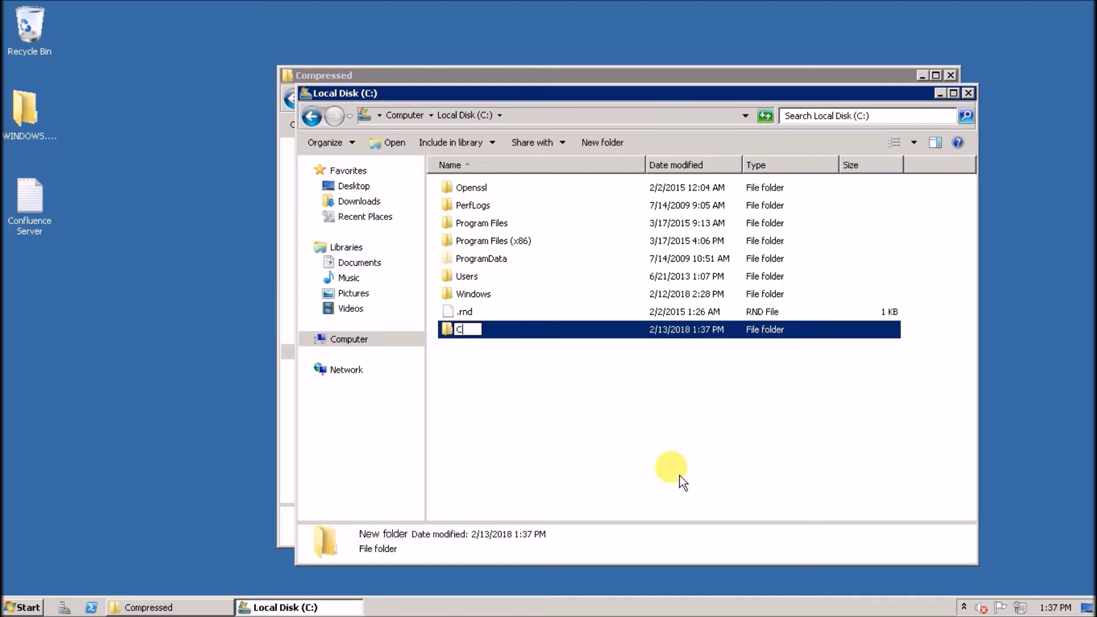
type("onfleunce")
key("BackSpace")
type("ALL")
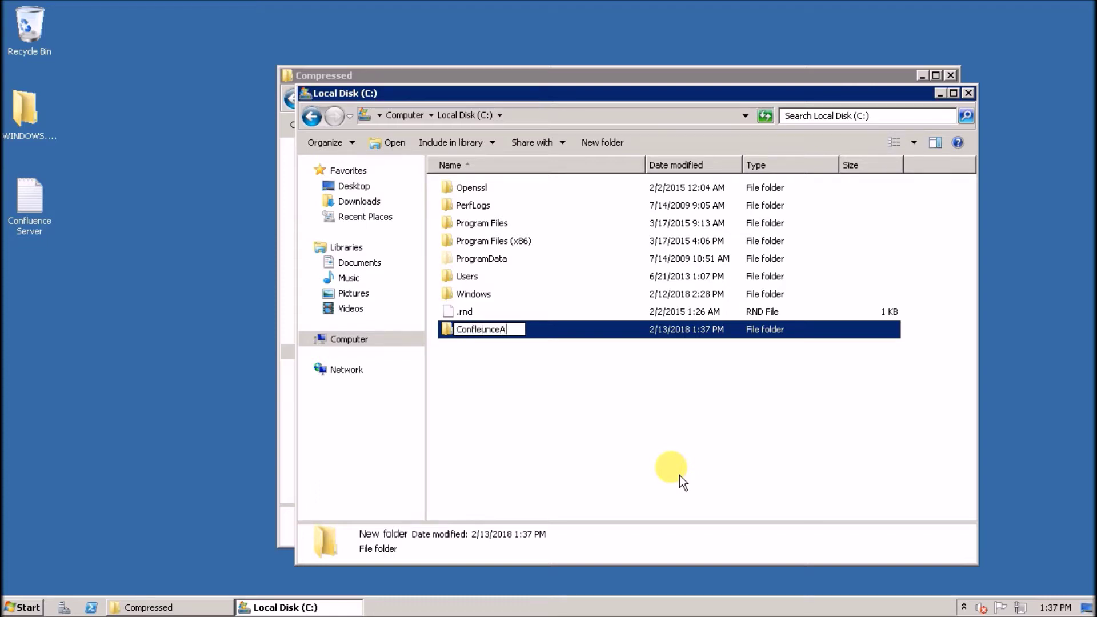
key("BackSpace")
key("BackSpace")
type("ll")
key("Return")
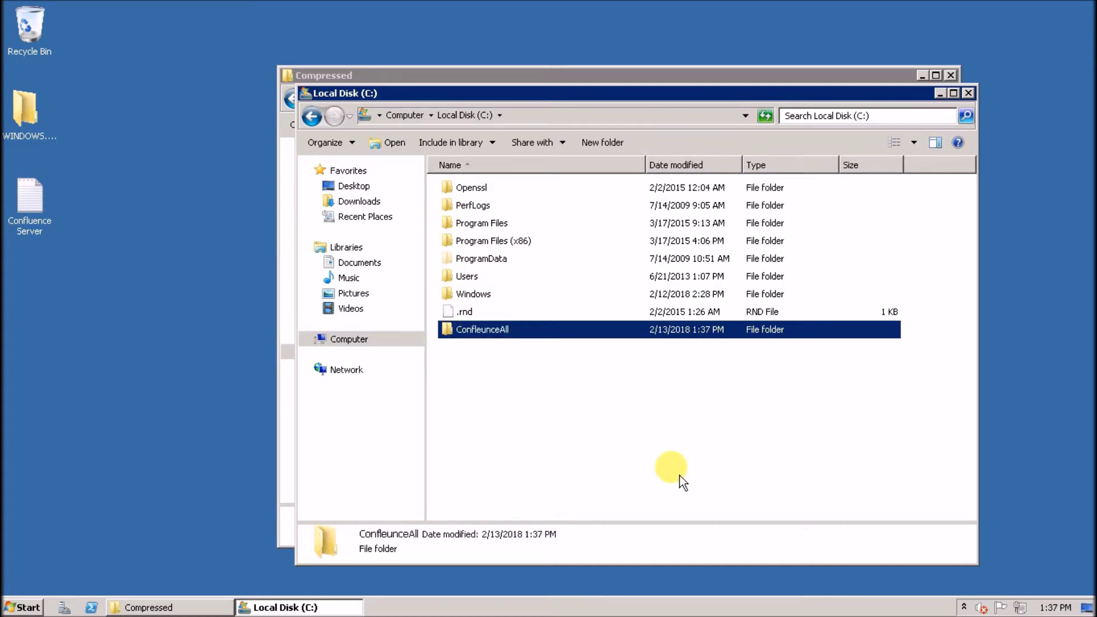
double_click(525, 323)
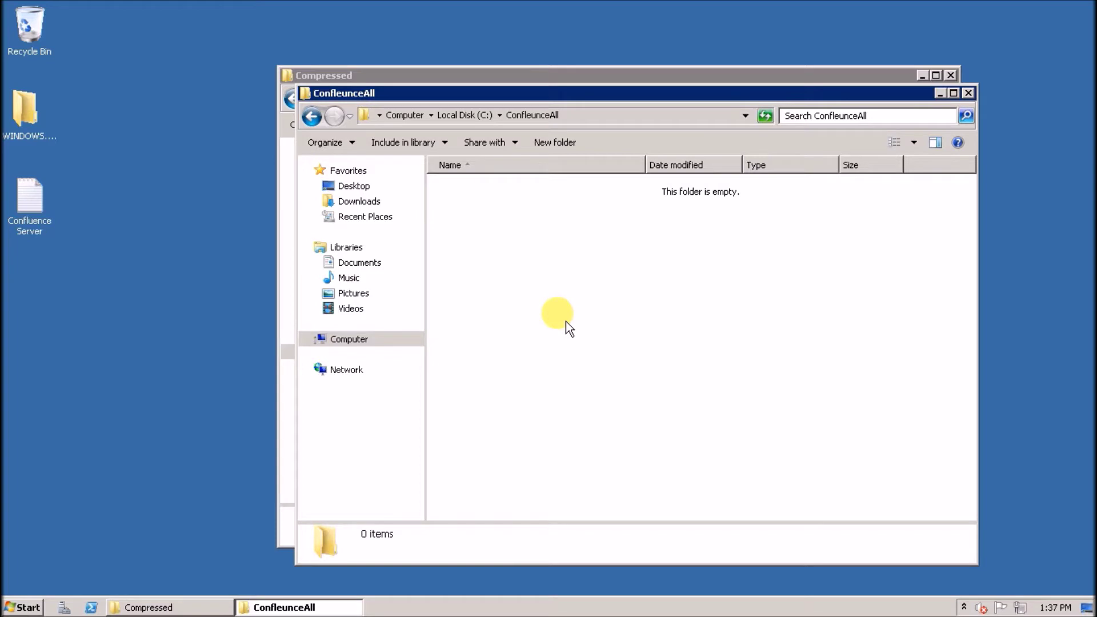
Step: Copy the eight selected Confluence folders from Compressed and paste them into ConfleunceAll
right_click(632, 266)
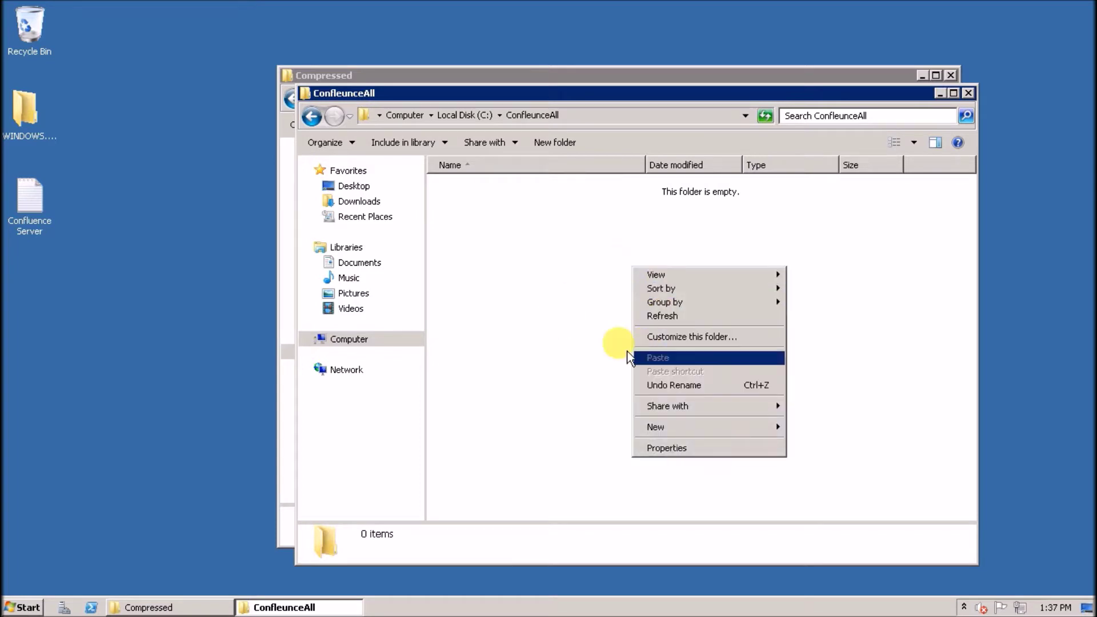
left_click(553, 314)
left_click(138, 606)
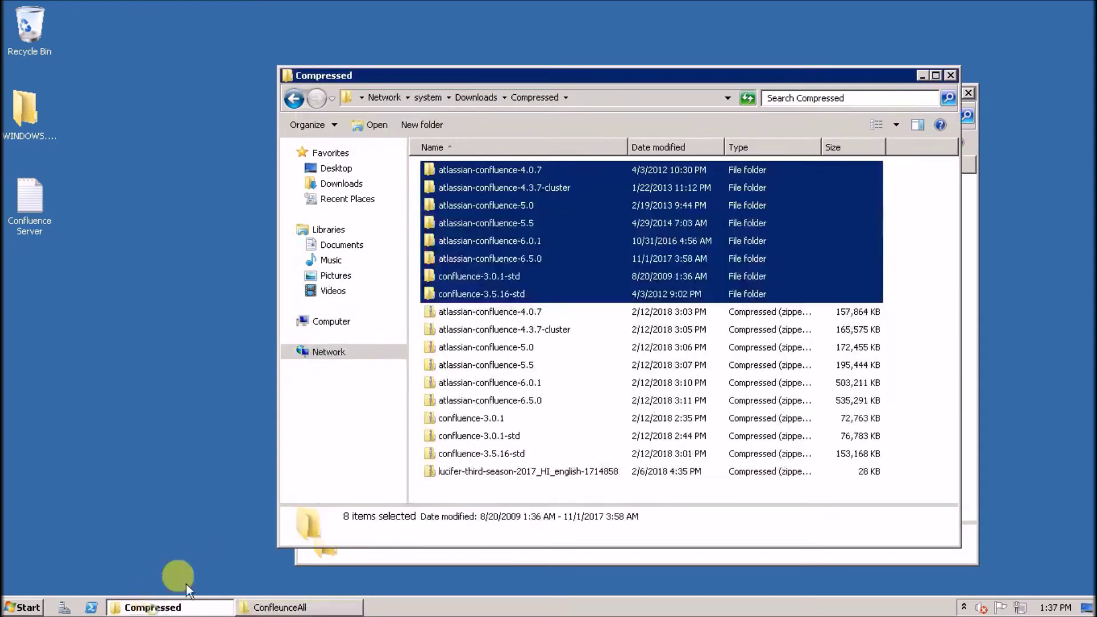
right_click(462, 210)
left_click(488, 289)
left_click(292, 608)
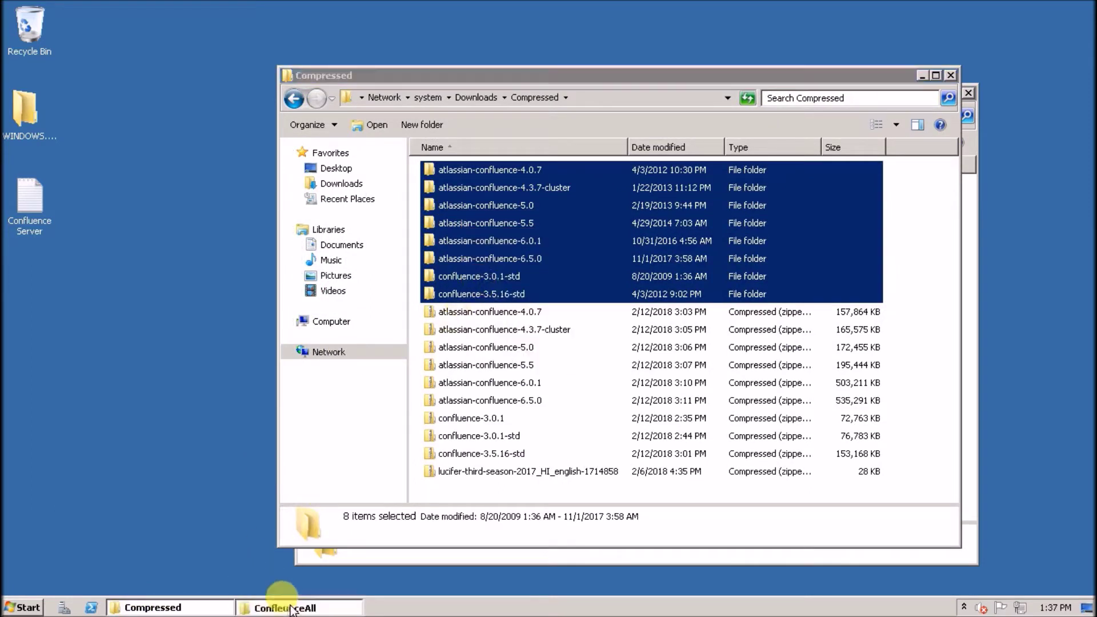
right_click(612, 349)
left_click(648, 440)
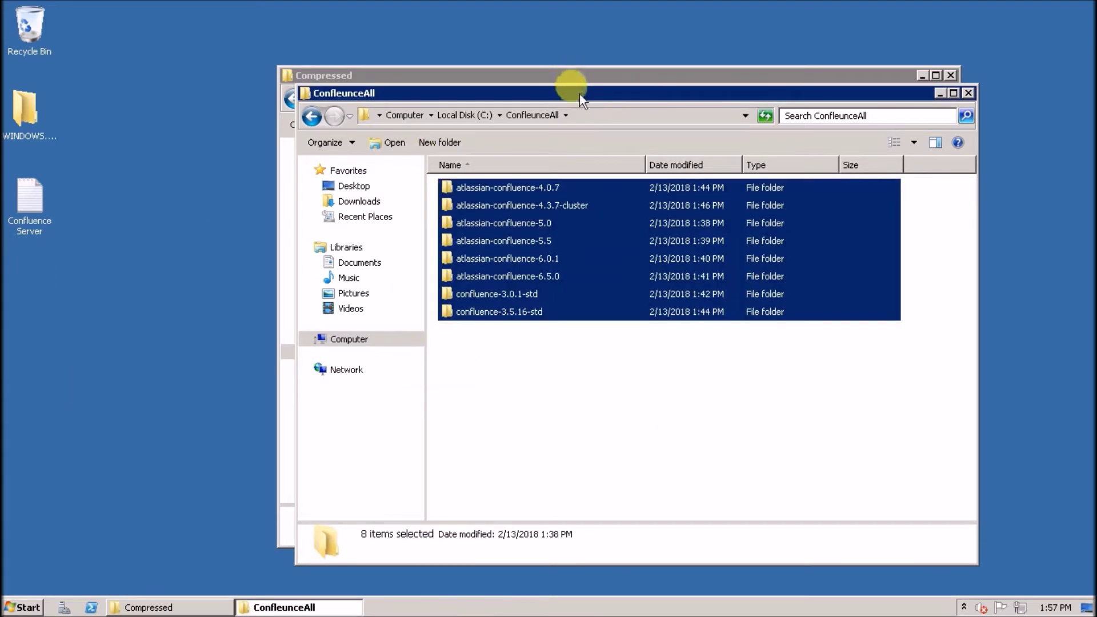
left_click(624, 393)
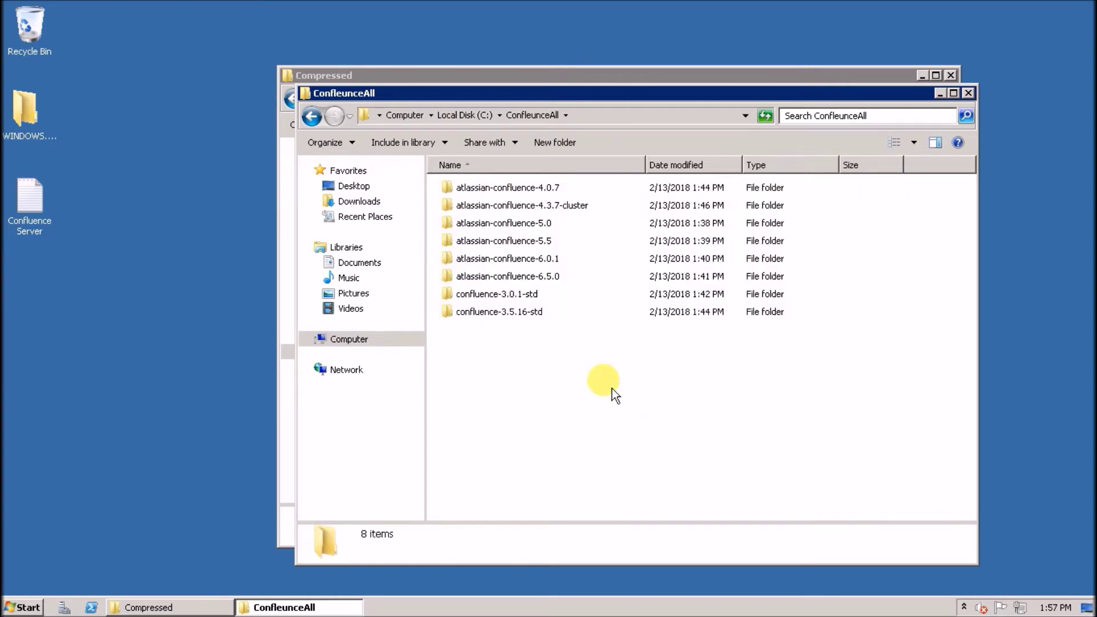
Step: Rename confluence-3.0.1-std to confluence-3.0
left_click(517, 294)
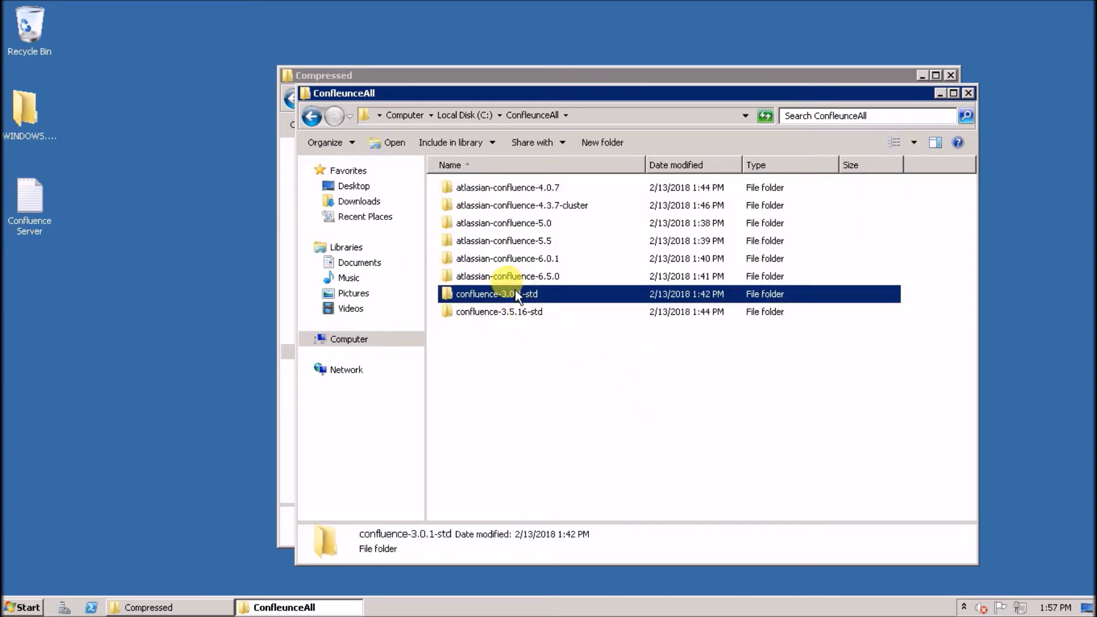
left_click(513, 294)
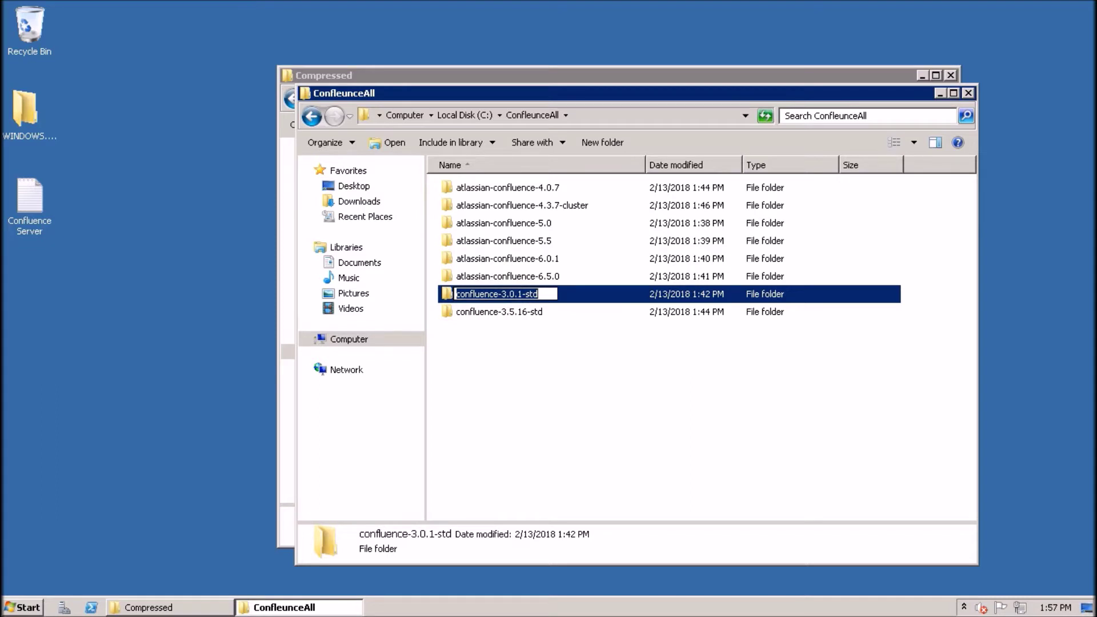
key("End")
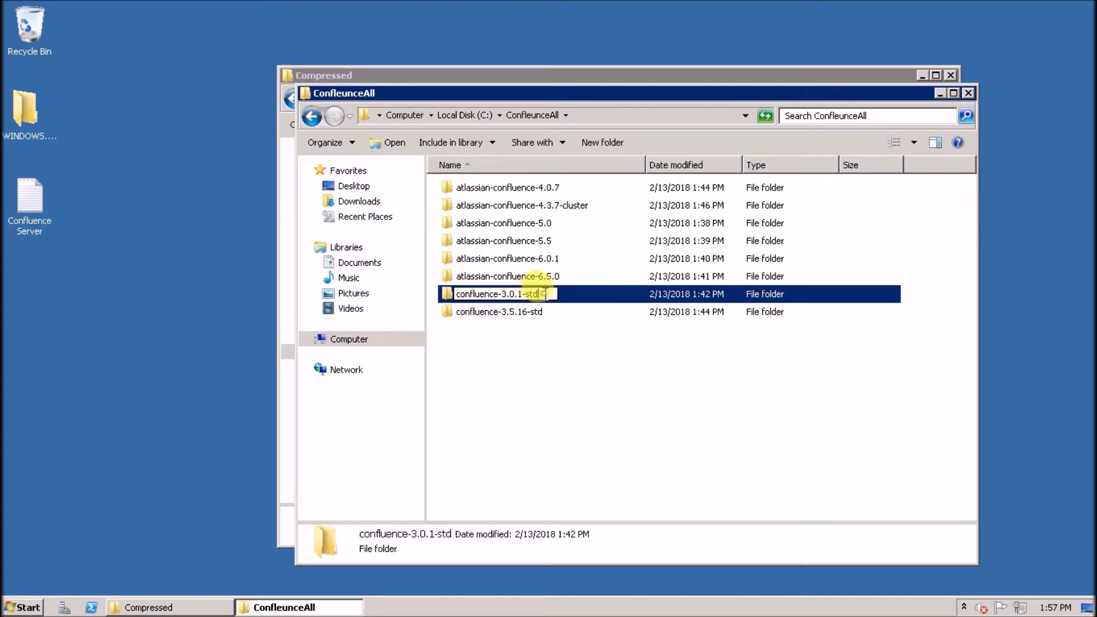
key("BackSpace")
key("BackSpace")
key("BackSpace")
key("BackSpace")
key("BackSpace")
key("BackSpace")
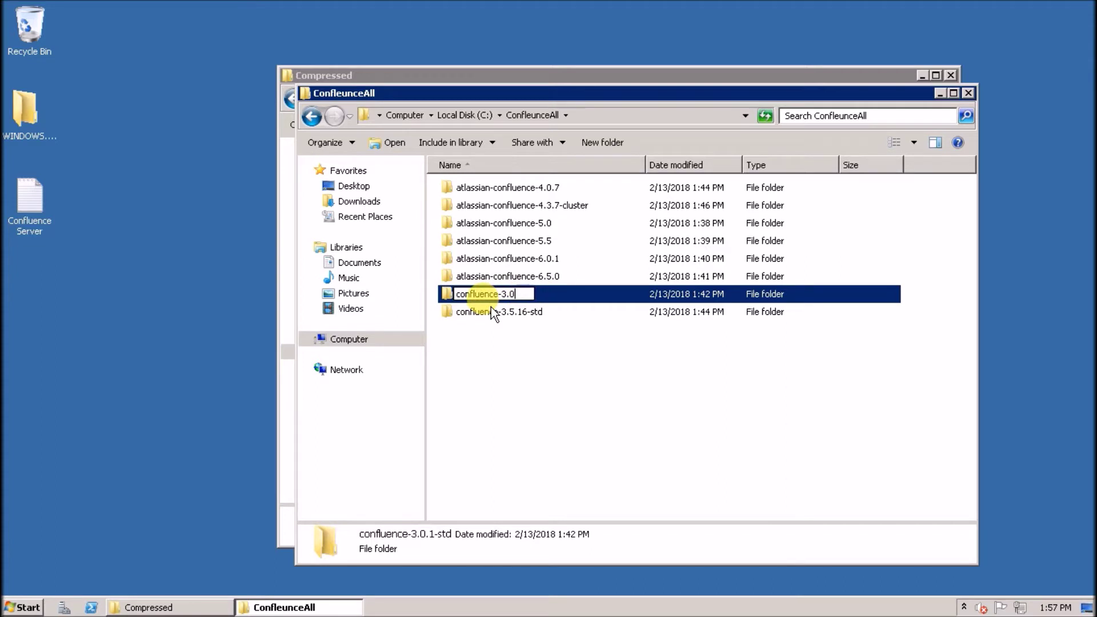
key("Return")
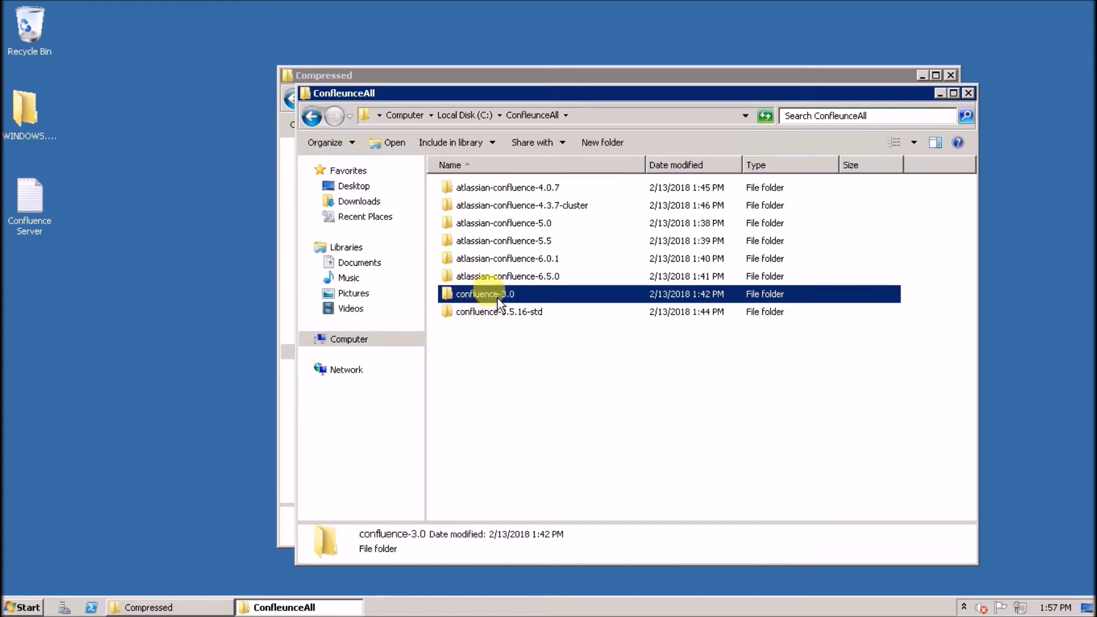
Step: Shorten atlassian-confluence-4.0.7 to atlassian-confluence-4.0 and atlassian-confluence-4.3.7-cluster to atlassian-confluence-4.3
left_click(524, 188)
key("F2")
key("End")
key("BackSpace")
key("BackSpace")
key("Return")
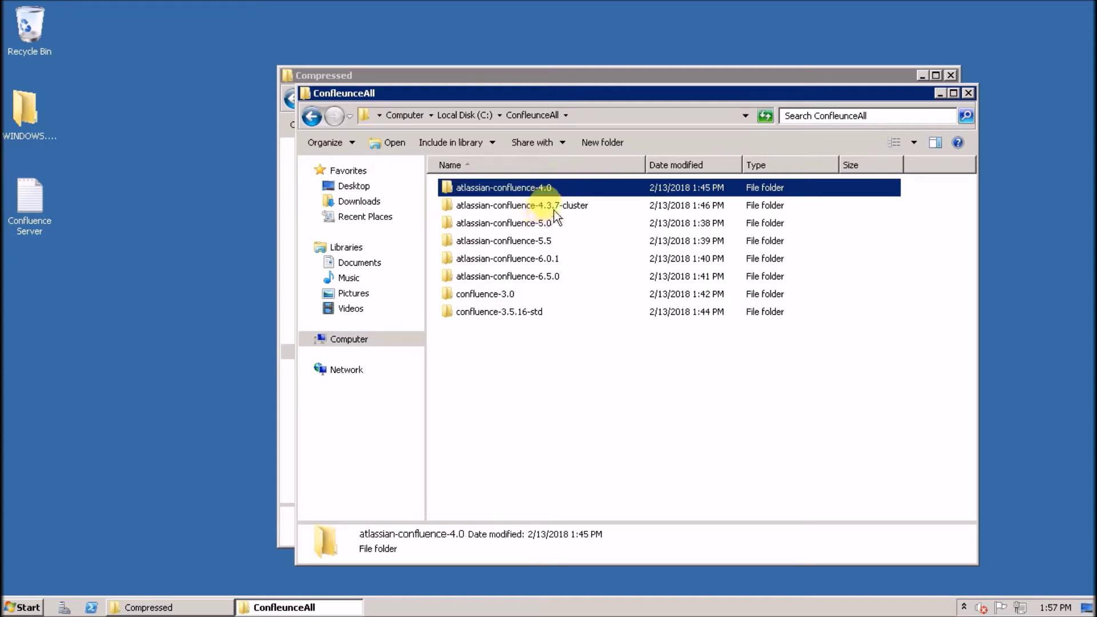
left_click(565, 206)
key("F2")
key("End")
key("BackSpace")
key("BackSpace")
key("BackSpace")
key("BackSpace")
key("BackSpace")
key("BackSpace")
key("BackSpace")
key("BackSpace")
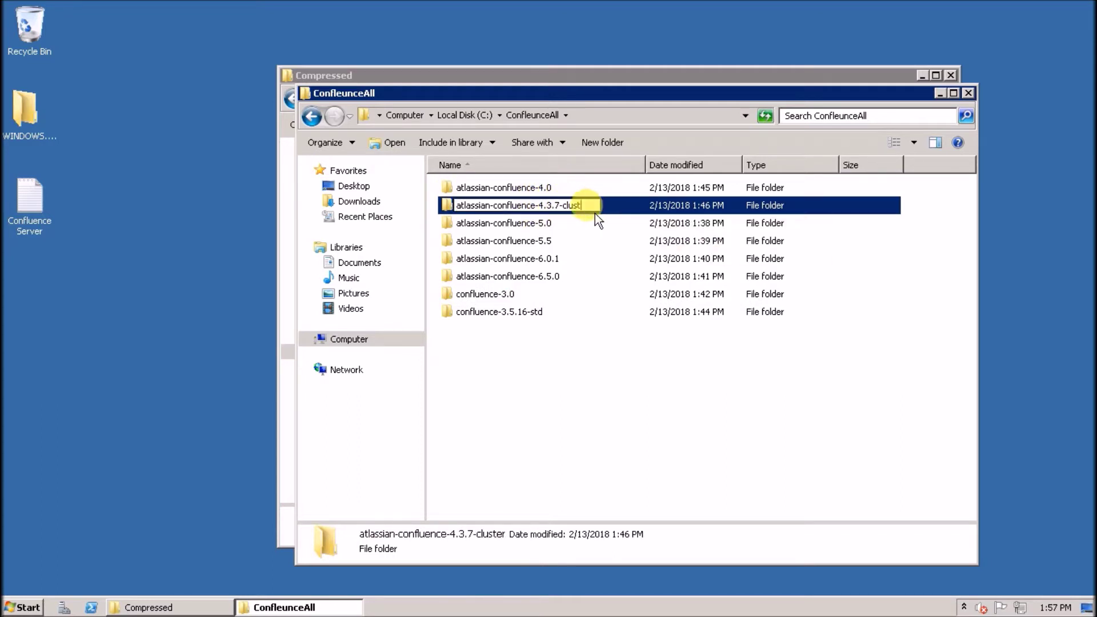
key("BackSpace")
key("BackSpace")
key("Return")
Step: Rename atlassian-confluence-5.0 to confluence-5.0 by removing the atlassian- prefix
left_click(550, 223)
key("F2")
left_click_drag(495, 223, 426, 229)
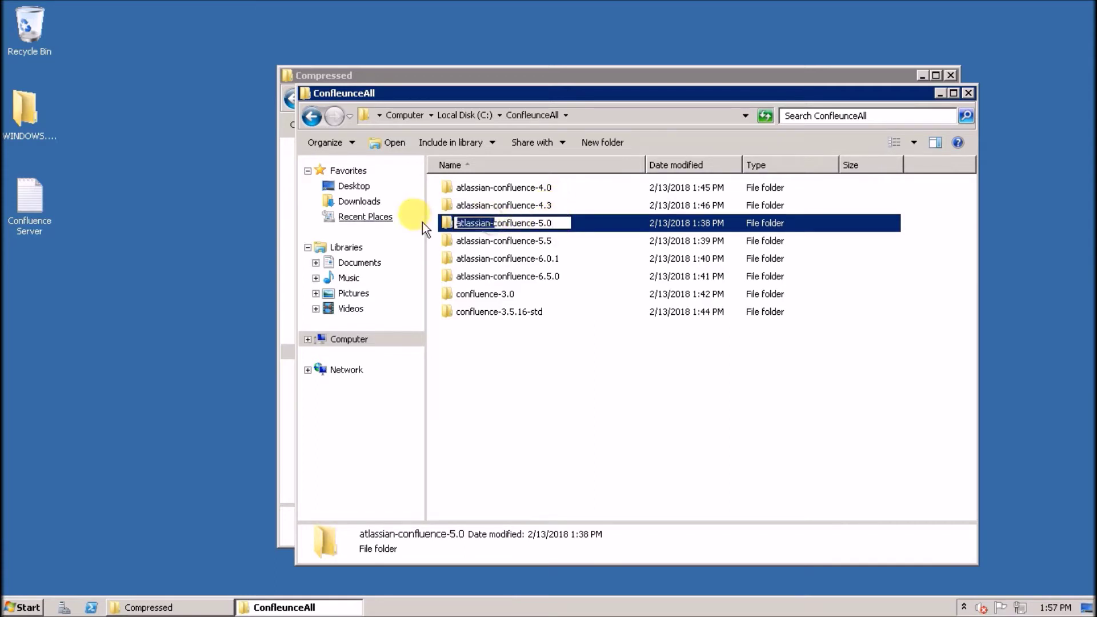
key("Delete")
left_click(571, 355)
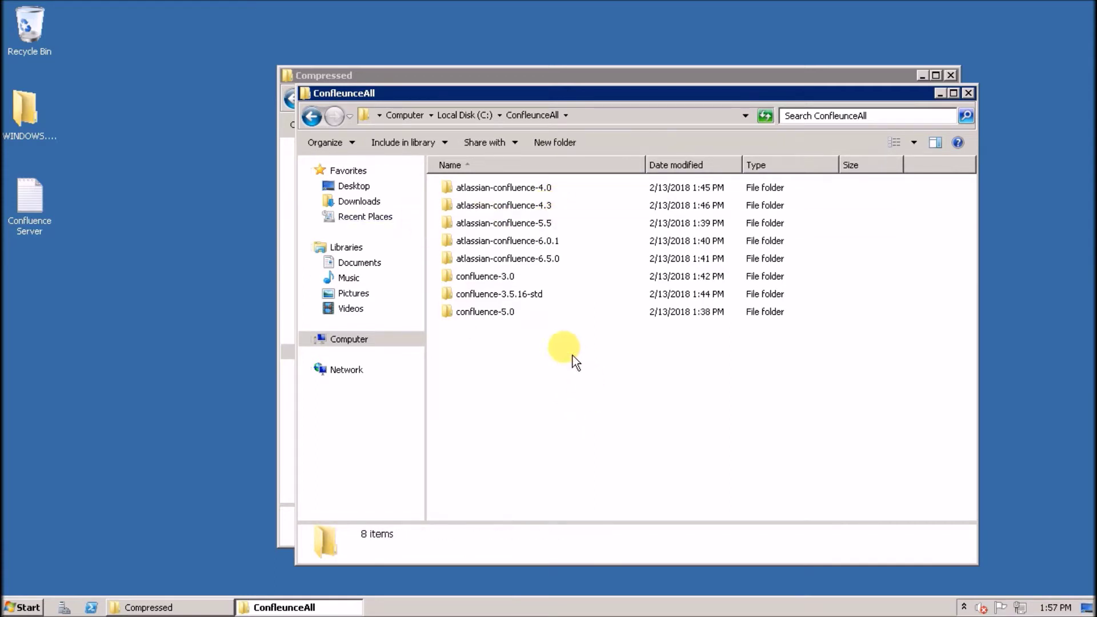
Step: Rename confluence-3.5.16-std to confluence-3.5
left_click(502, 278)
left_click(507, 296)
key("F2")
left_click_drag(514, 294, 563, 297)
key("Delete")
left_click(550, 397)
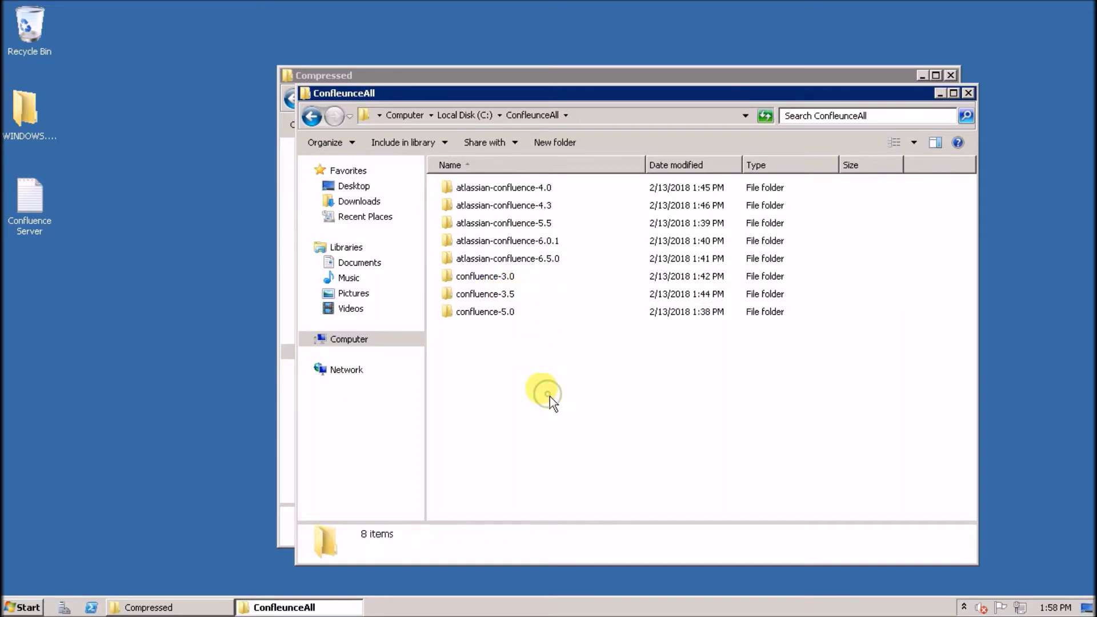
Step: Rename atlassian-confluence-4.0 to confluence-4.0 by removing the atlassian- prefix
left_click(509, 278)
left_click(517, 187)
key("F2")
left_click_drag(491, 188, 413, 190)
key("Delete")
key("Return")
left_click(579, 377)
left_click(496, 310)
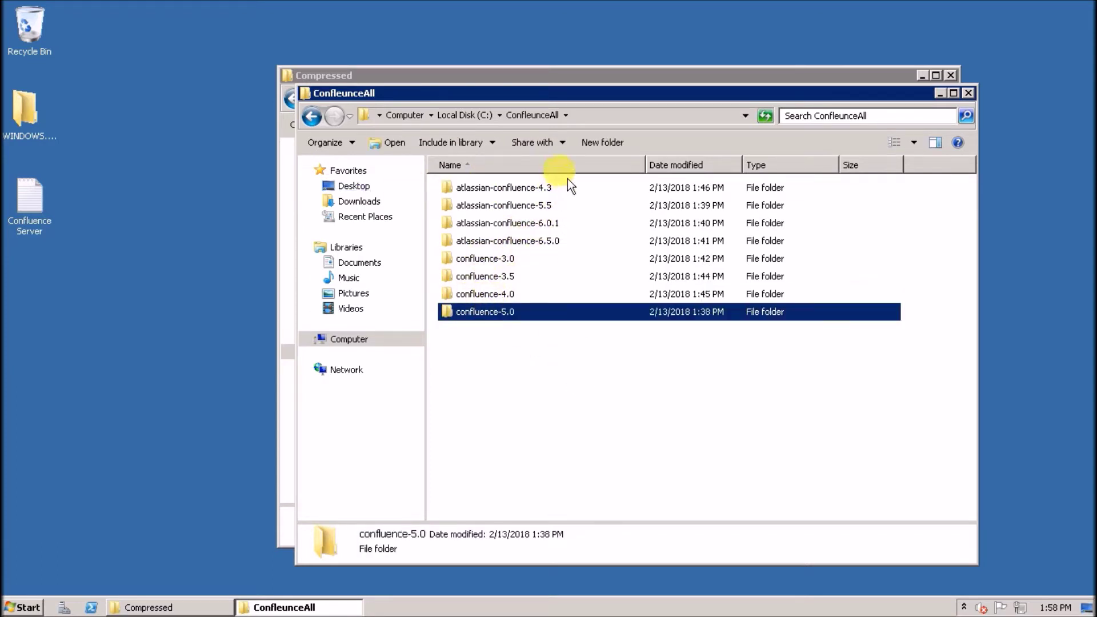
left_click_drag(567, 179, 563, 242)
left_click(648, 352)
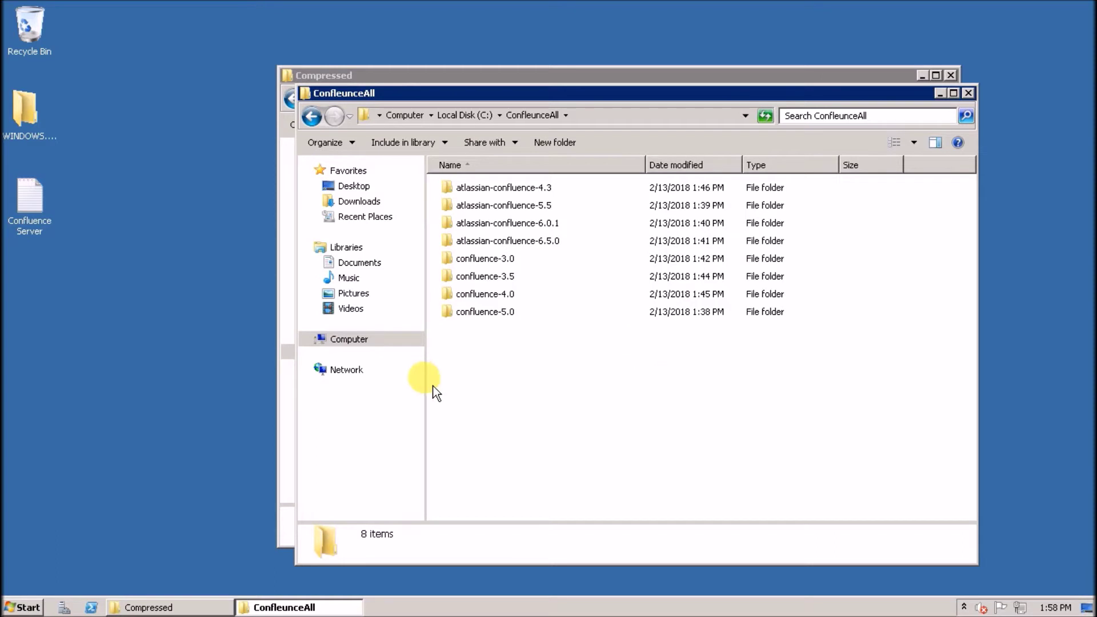
Step: Create a new folder named data inside confluence-3.0
double_click(502, 262)
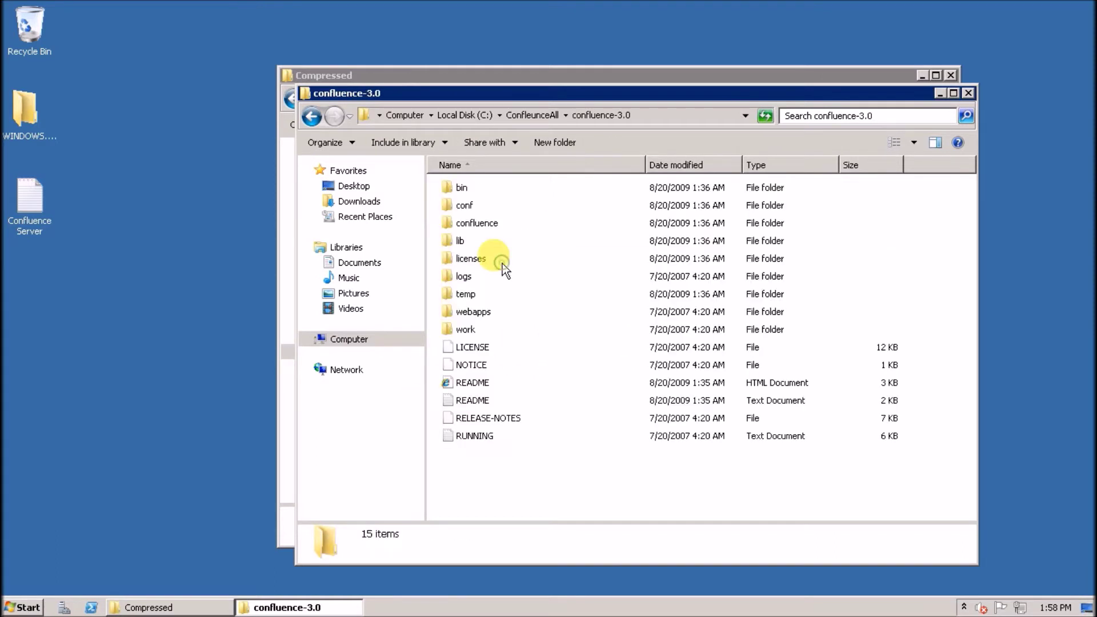
right_click(554, 465)
mouse_move(597, 435)
left_click(734, 435)
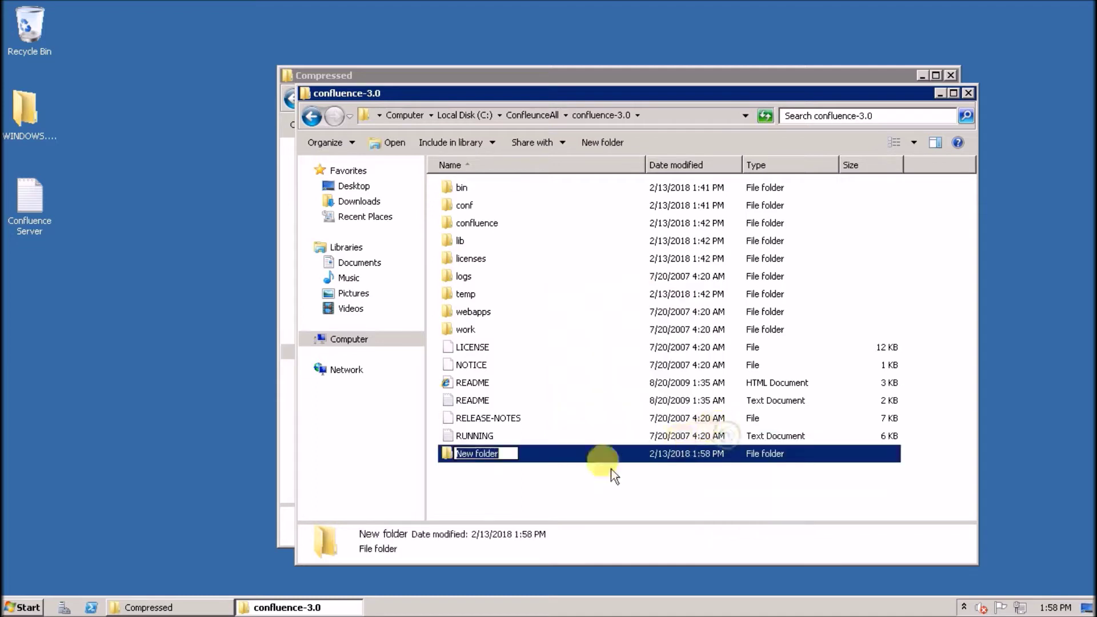
type("data")
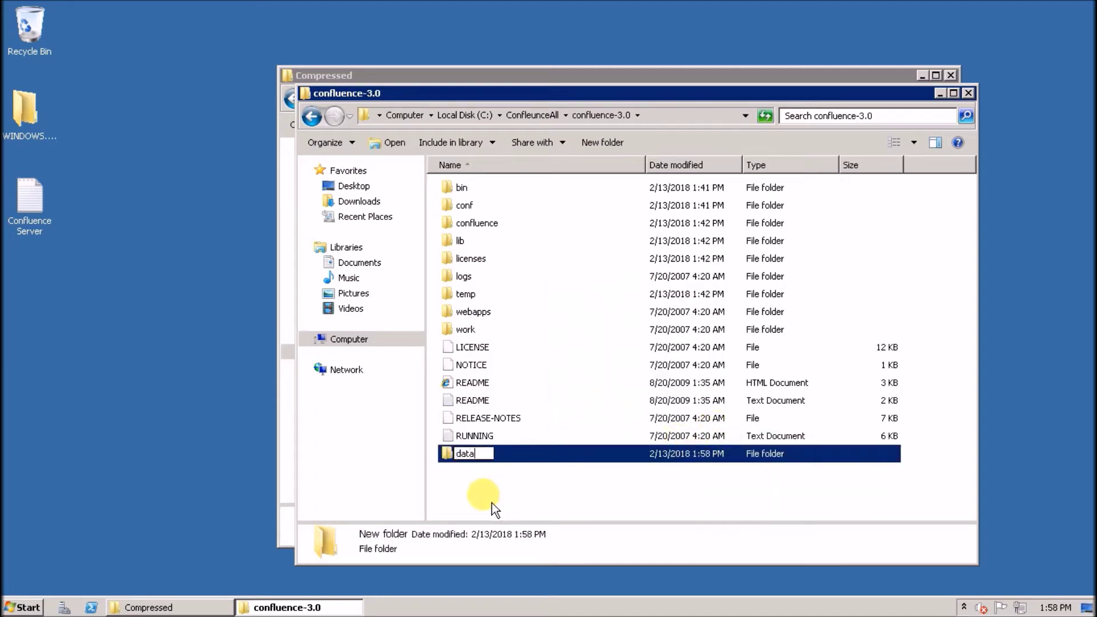
left_click(492, 508)
Step: Open confluence-init.properties from confluence\WEB-INF\classes in Notepad++
double_click(496, 225)
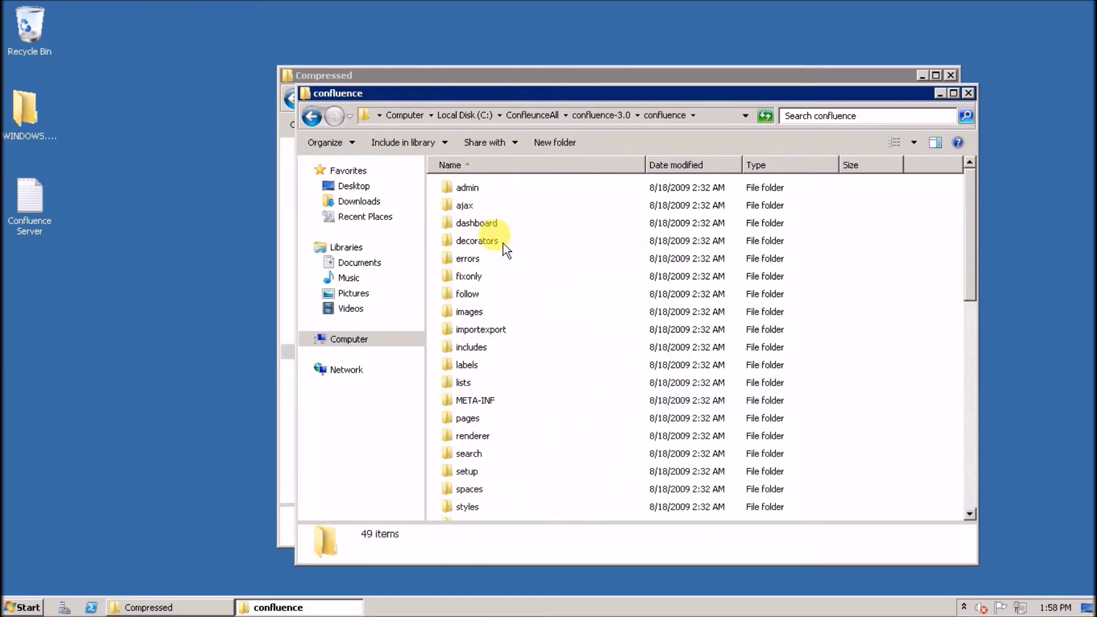
scroll(519, 326, "down", 5)
double_click(487, 301)
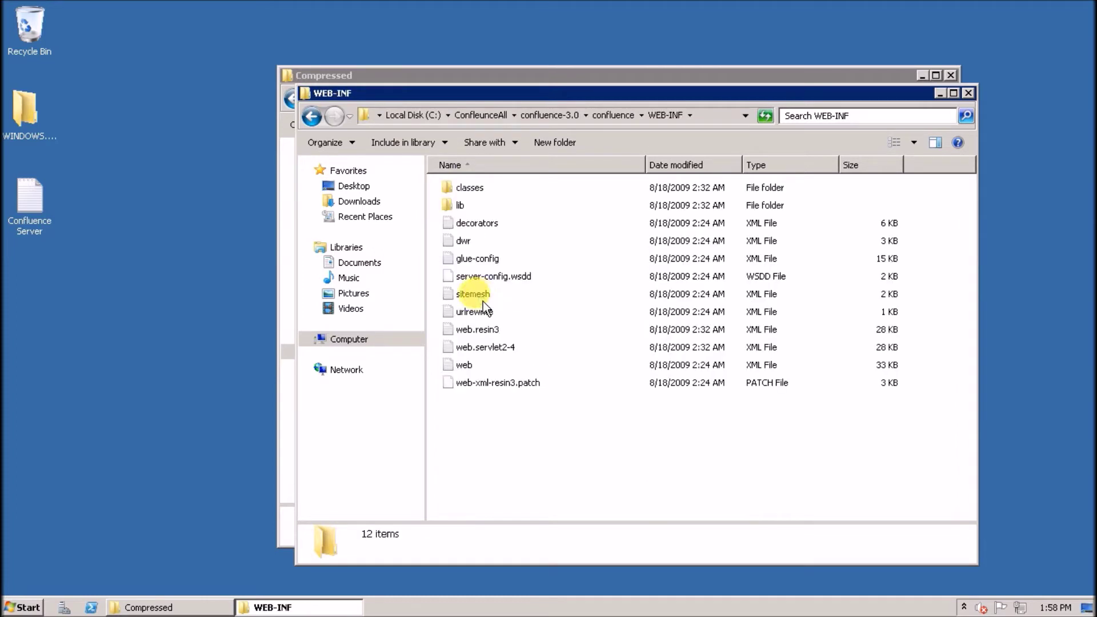
double_click(474, 187)
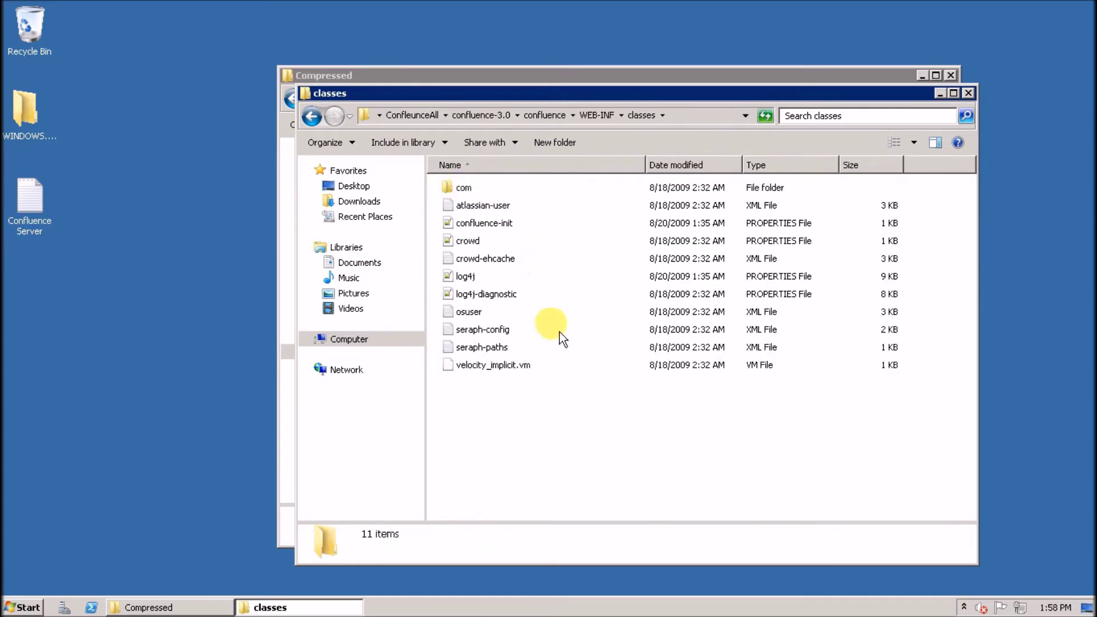
double_click(505, 224)
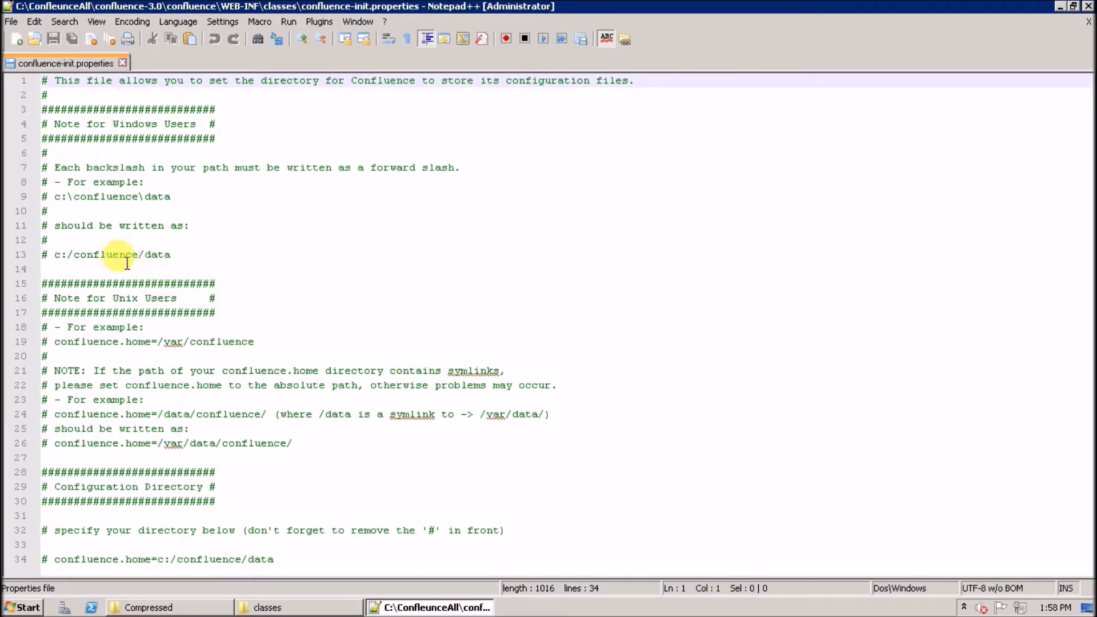
Step: Add a new line reading confluence.home= after a blank line below line 13
left_click(182, 253)
key("Return")
key("Return")
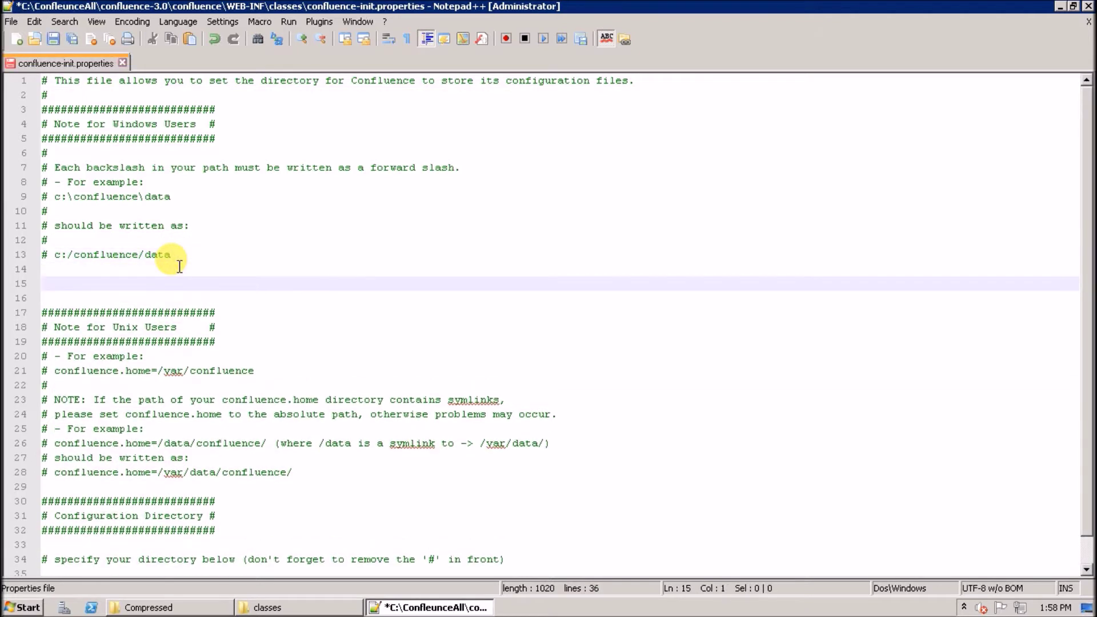
type("C")
key("BackSpace")
type("con")
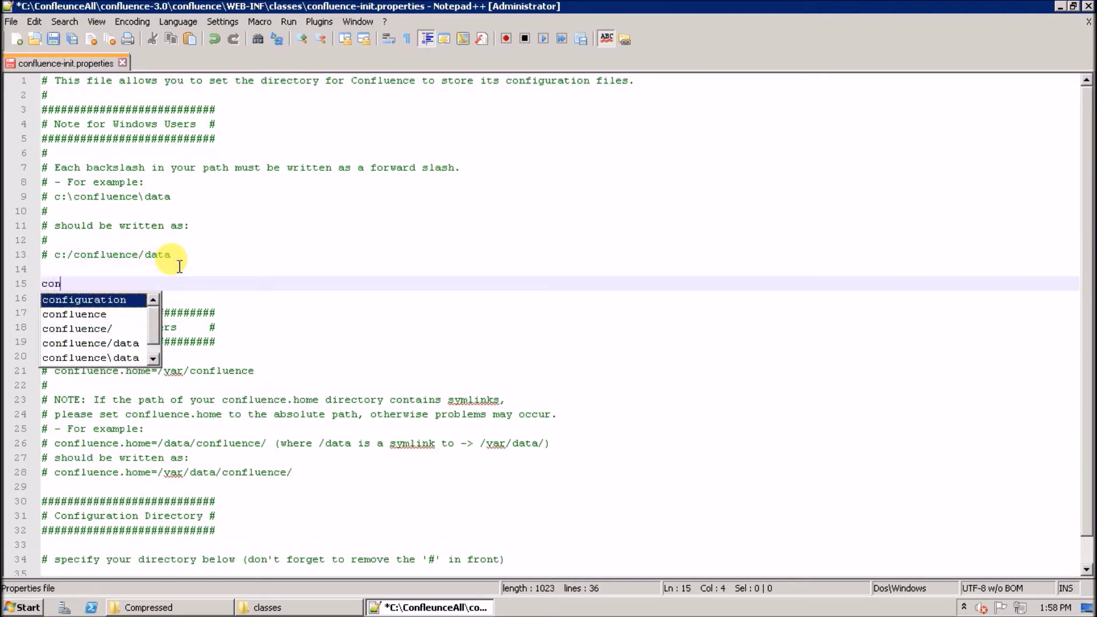
type("fluence")
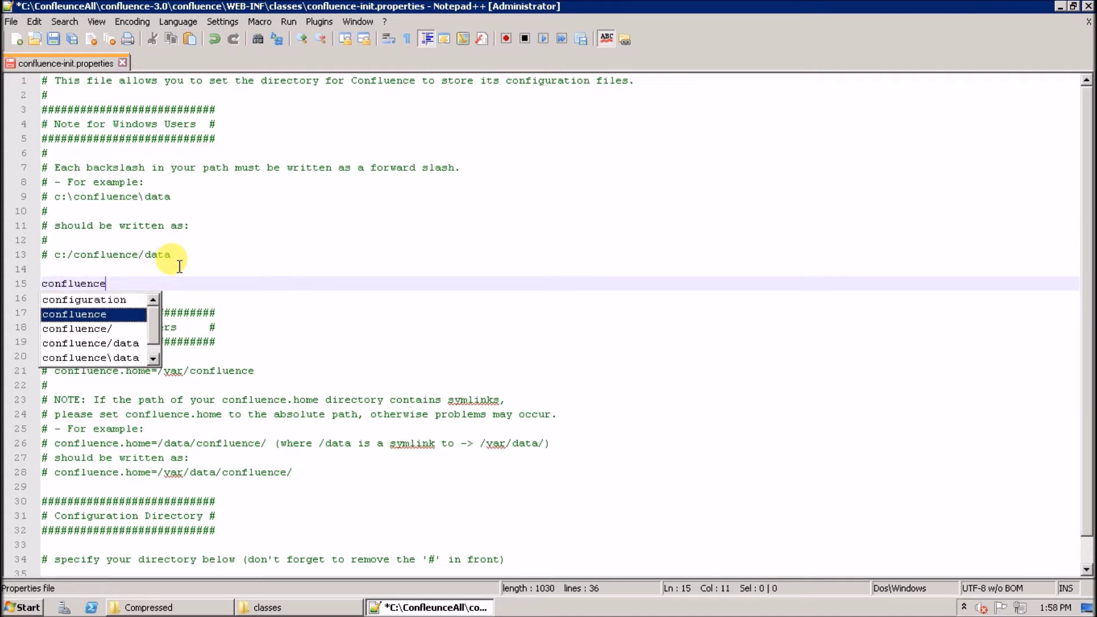
type(".home")
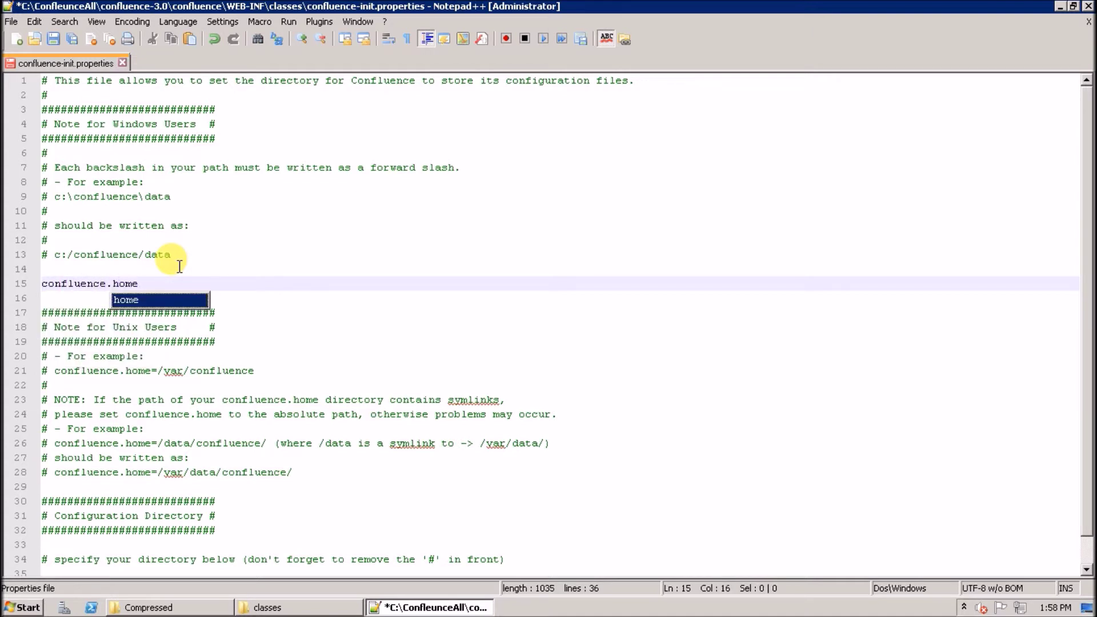
type("=")
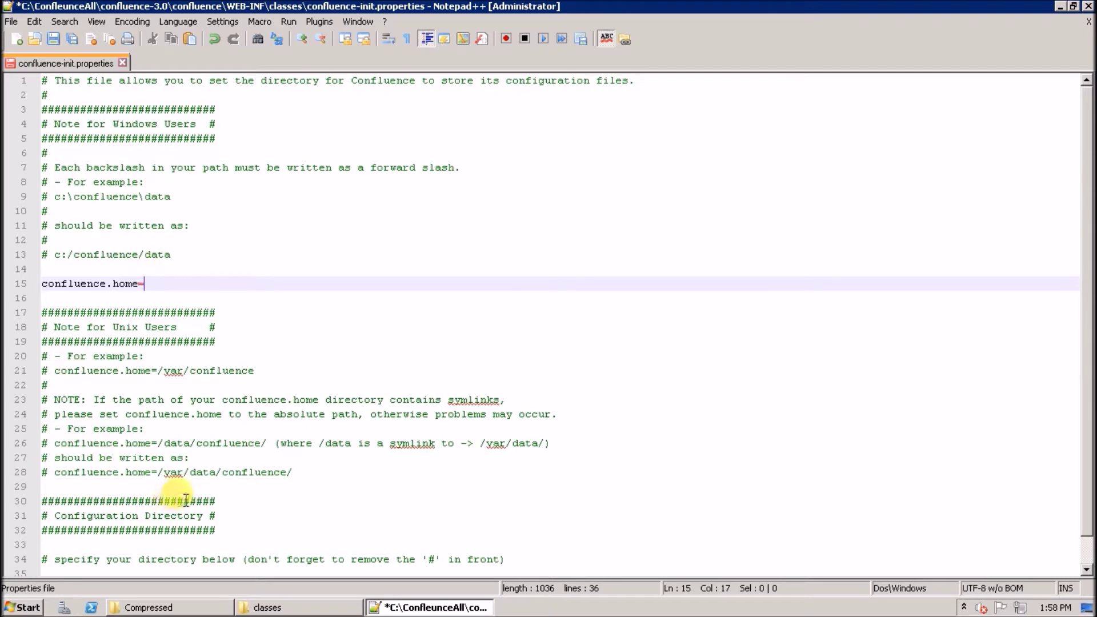
left_click(293, 610)
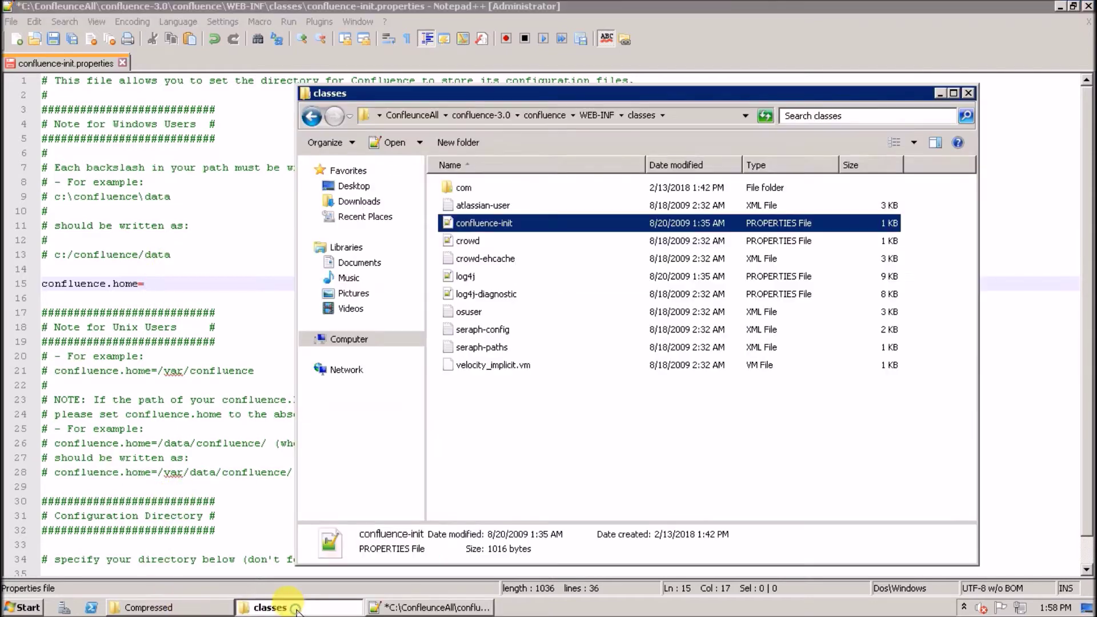
Step: Navigate to the confluence-3.0\data folder and copy its full path from the address bar
left_click(544, 115)
left_click(517, 118)
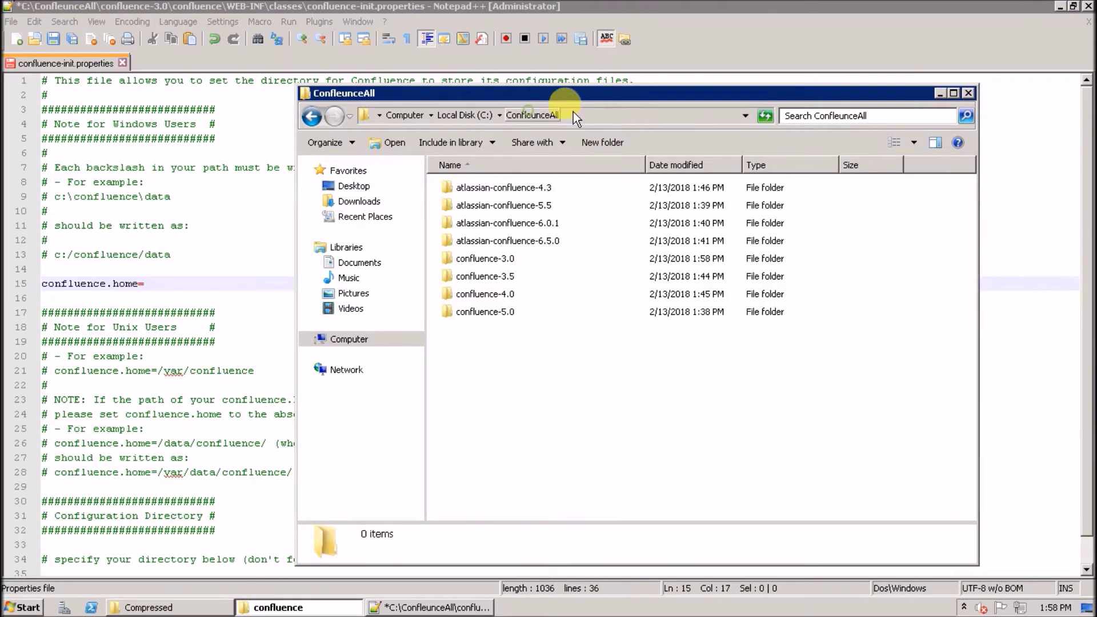
left_click(499, 260)
double_click(499, 260)
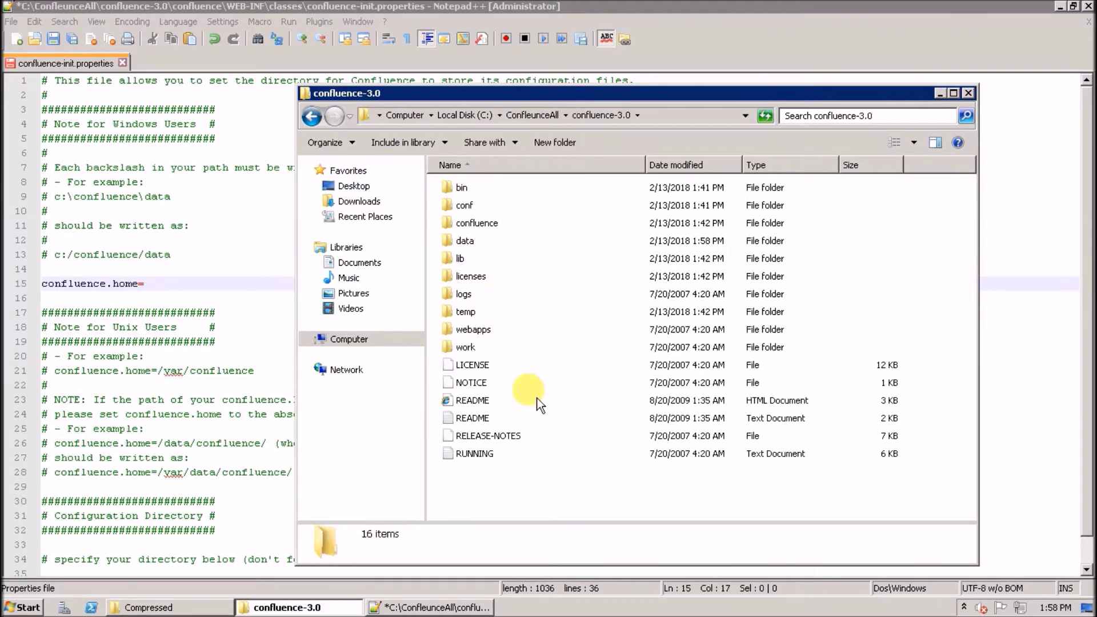
double_click(464, 241)
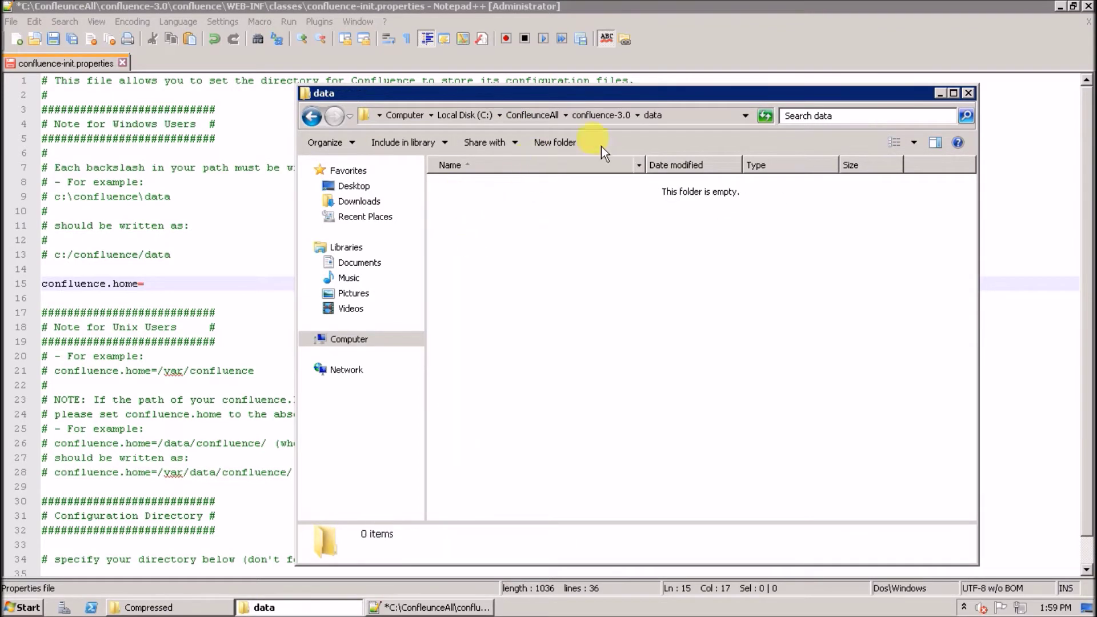
left_click(683, 117)
key("ctrl+c")
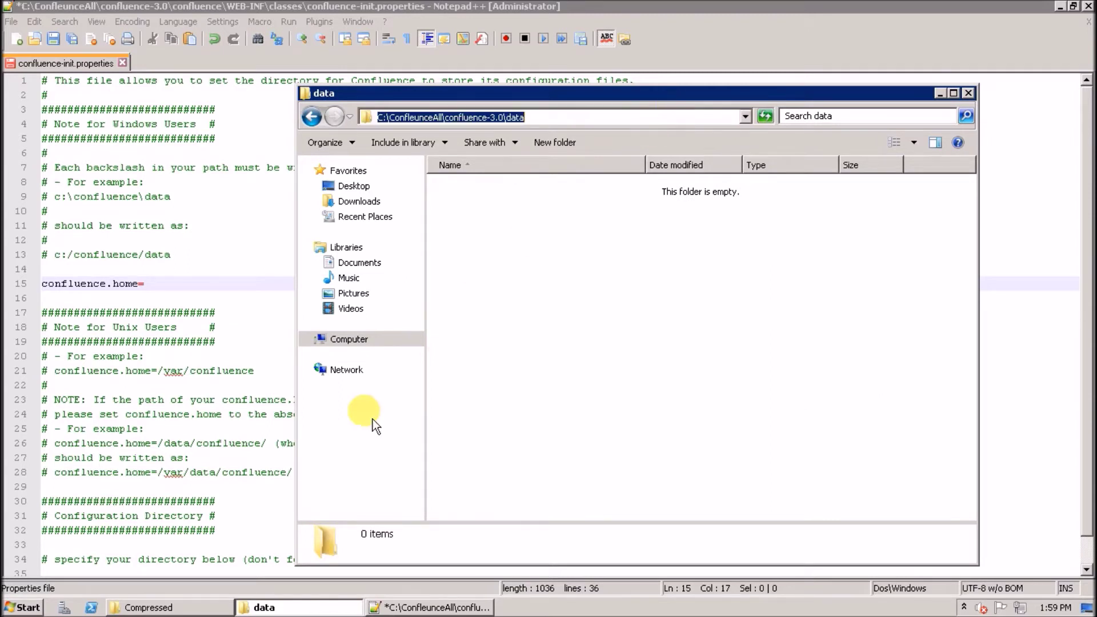
left_click(200, 287)
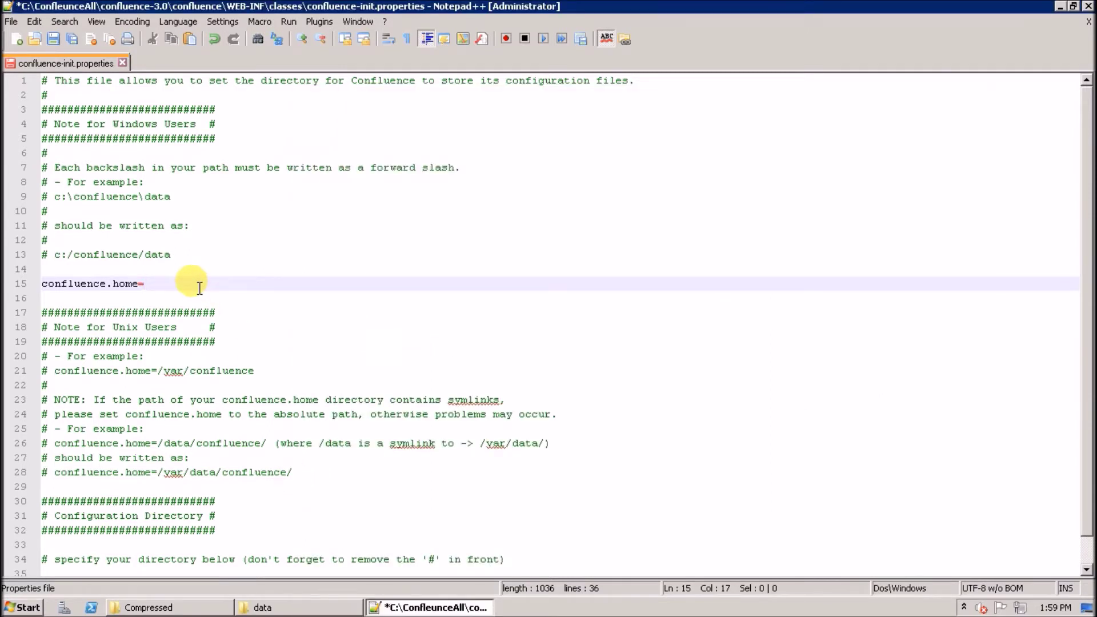
Step: Paste the data folder path after confluence.home= and turn its first two backslashes into forward slashes
key("ctrl+v")
left_click(164, 285)
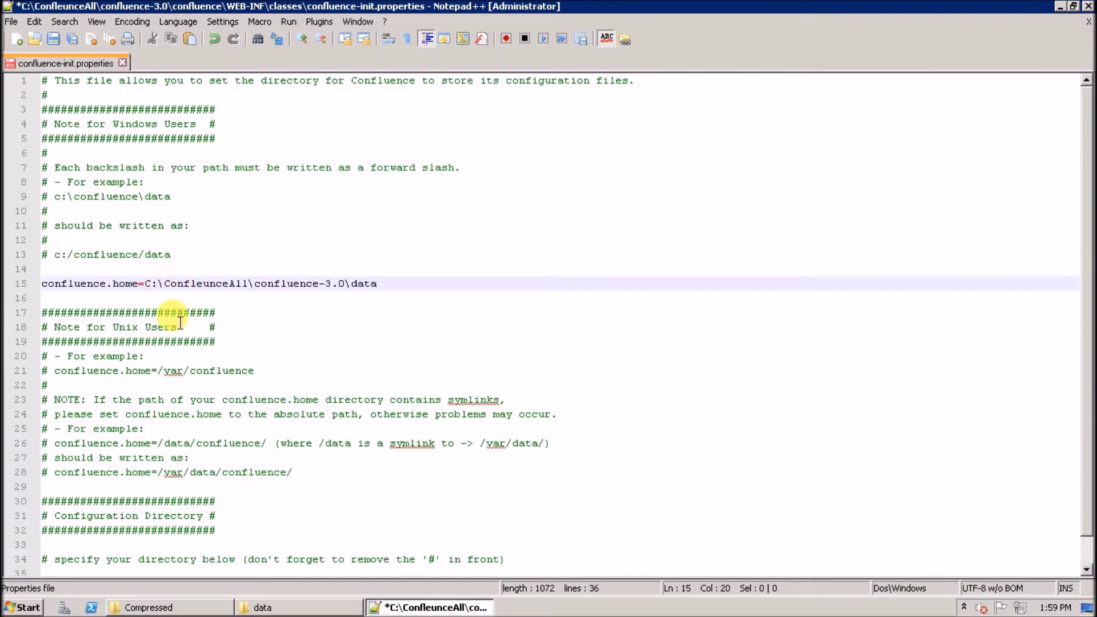
key("BackSpace")
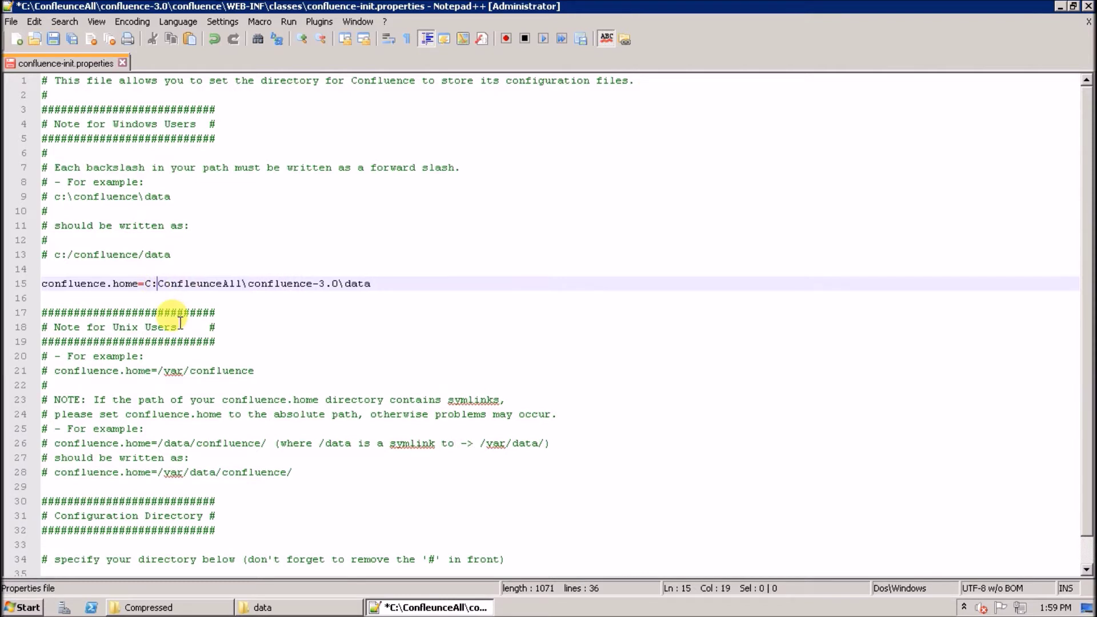
type("/")
left_click(252, 284)
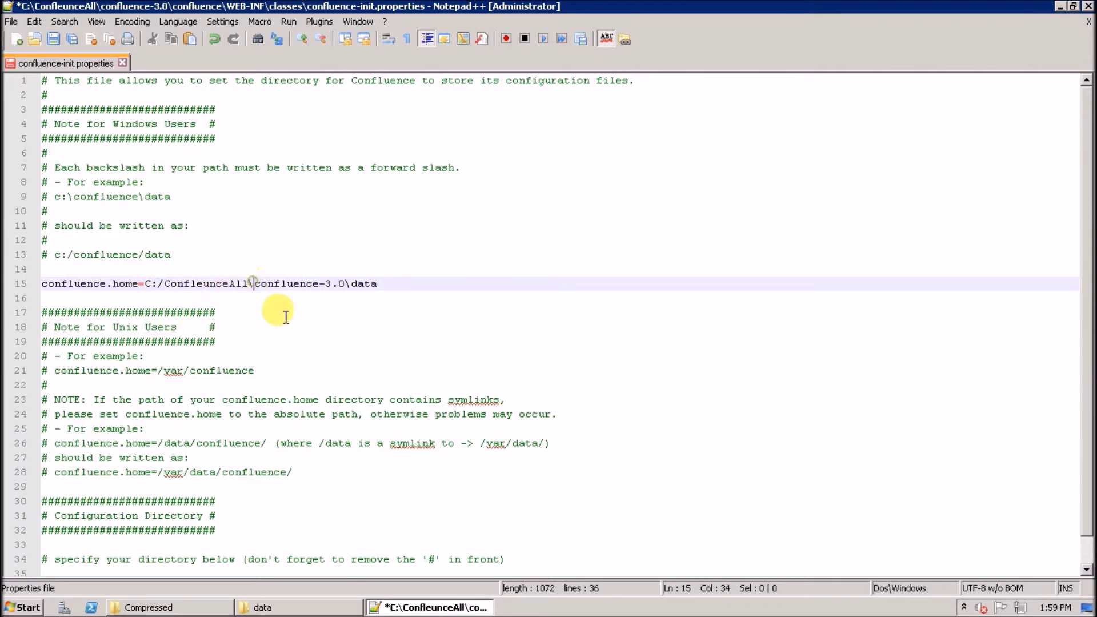
key("BackSpace")
type("/")
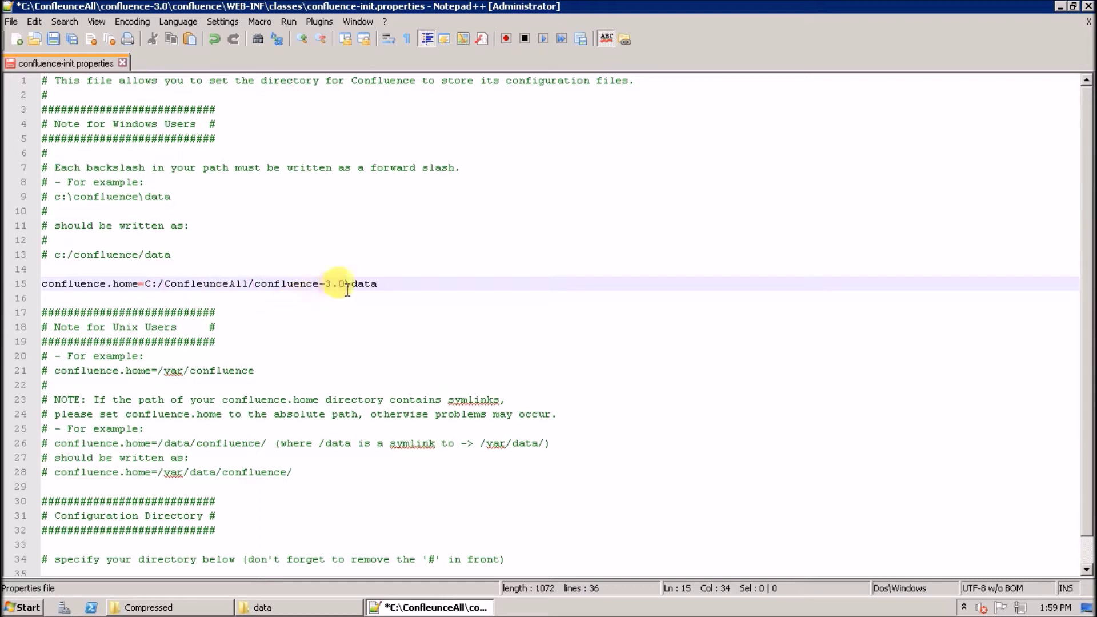
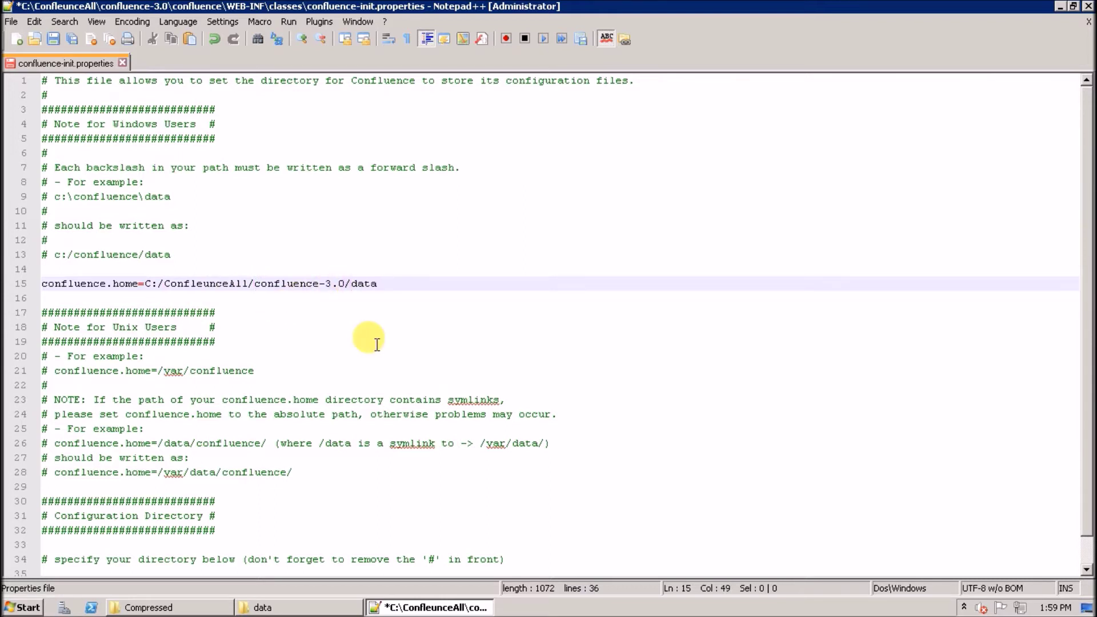
Step: Save confluence-init.properties with confluence.home=C:/ConfleunceAll/confluence-3.0/data and close its tab
key("ctrl+s")
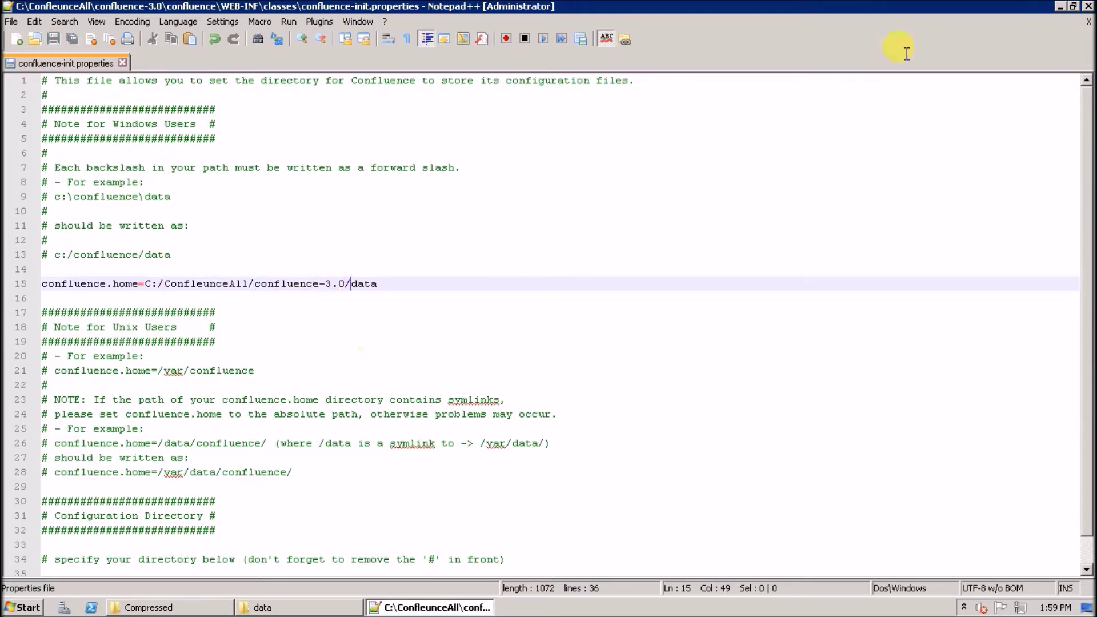
left_click(122, 63)
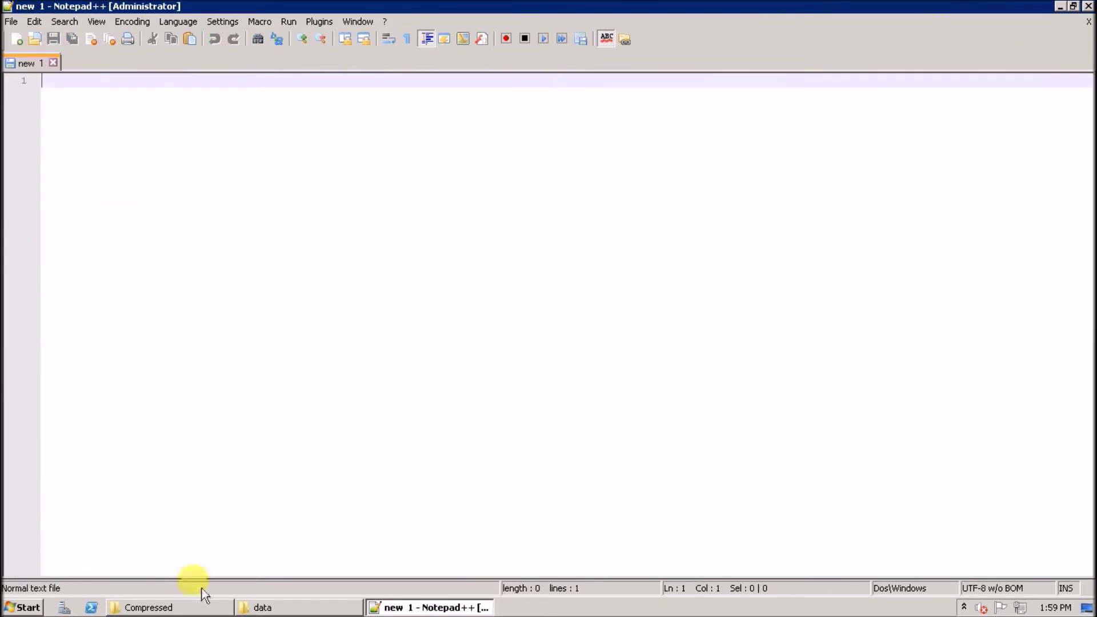
Step: Browse from confluence-3.0 into its conf folder and open server.xml in Notepad++
mouse_move(194, 613)
left_click(257, 607)
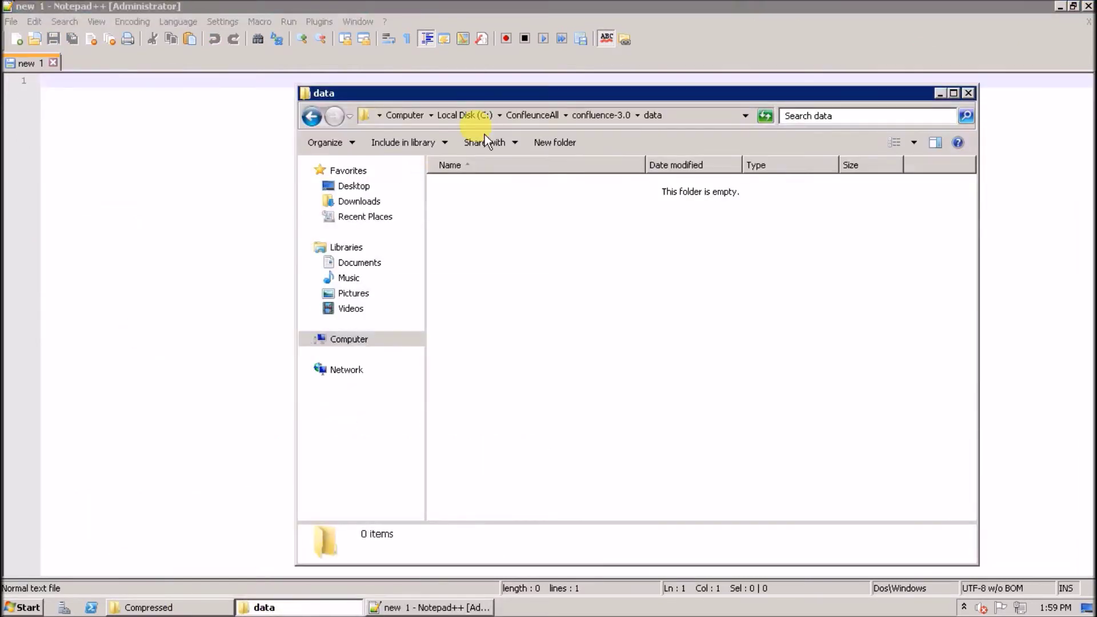
left_click(585, 117)
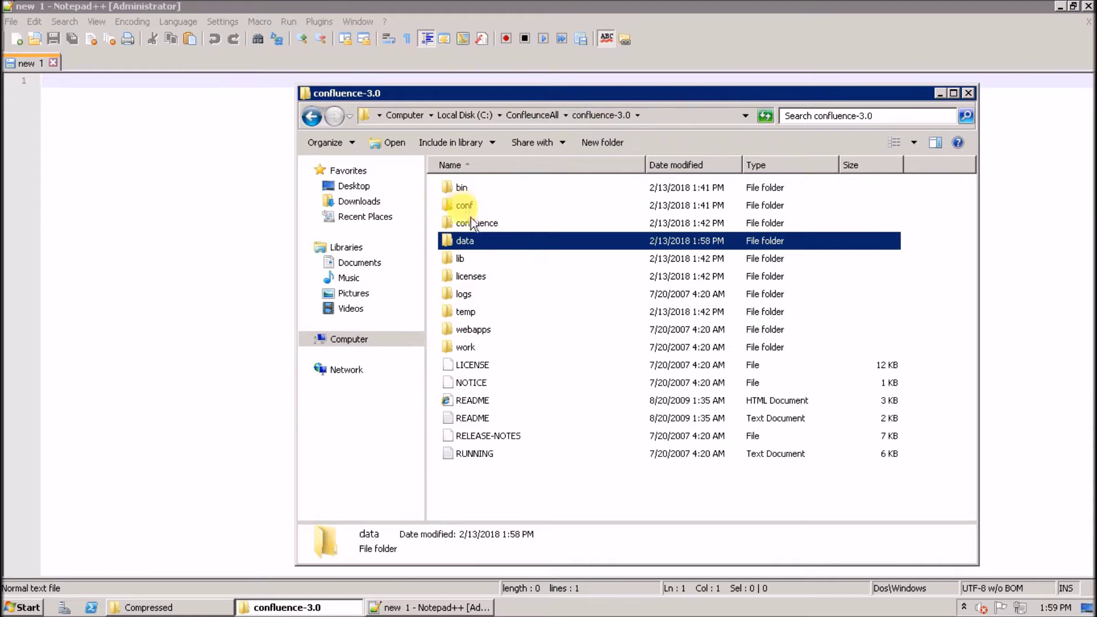
double_click(465, 204)
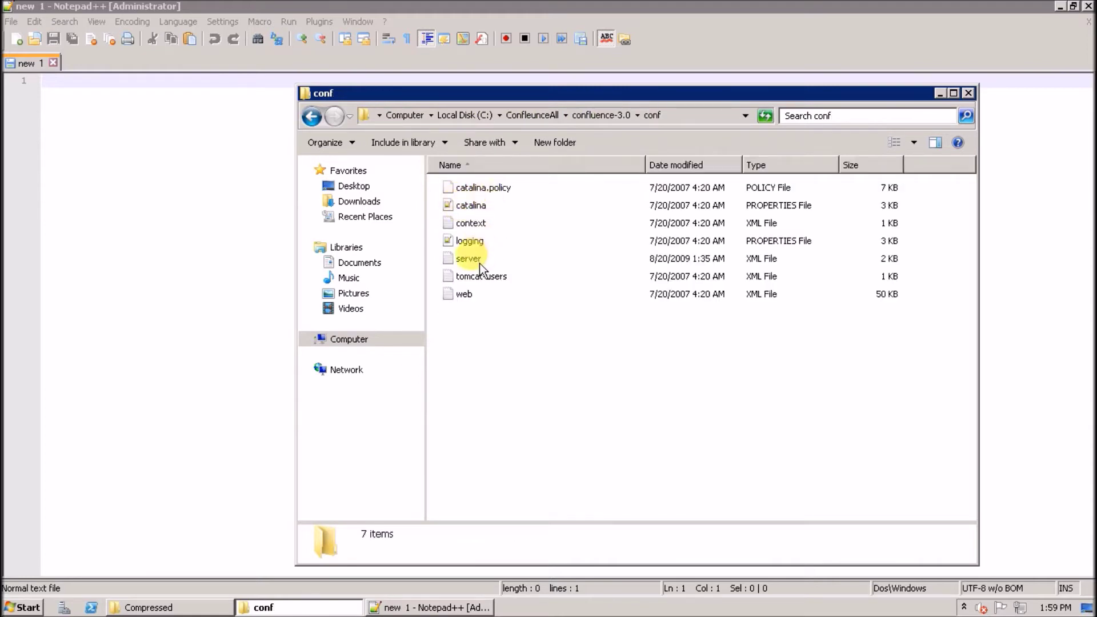
double_click(477, 260)
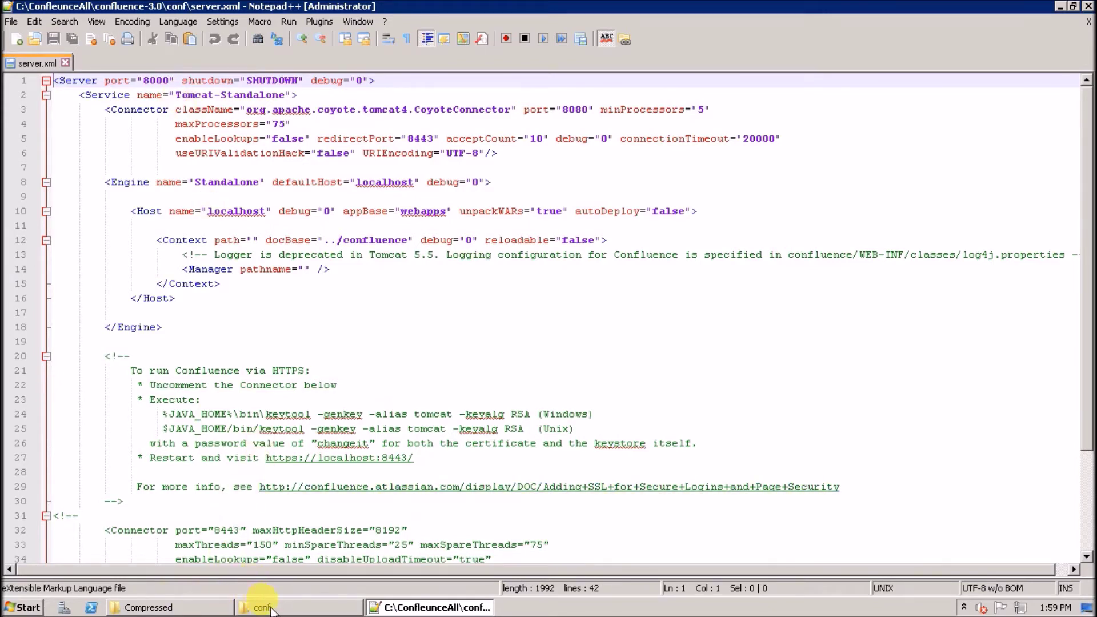
Step: Change the shutdown port from 8000 to 8300 and the HTTP connector port from 8080 to 8030
double_click(156, 80)
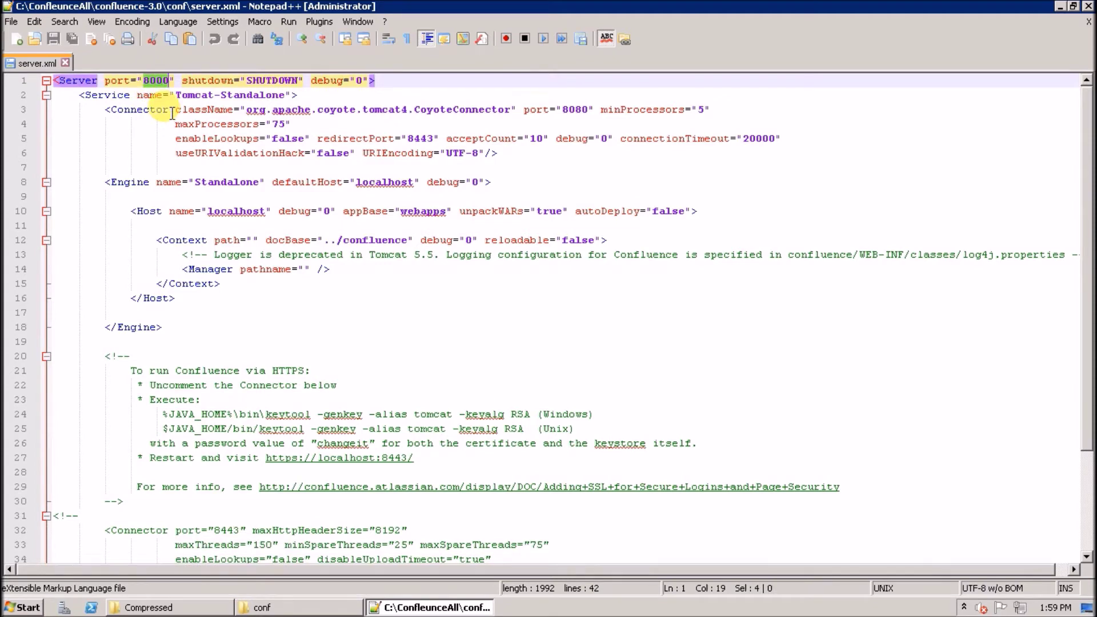
double_click(571, 110)
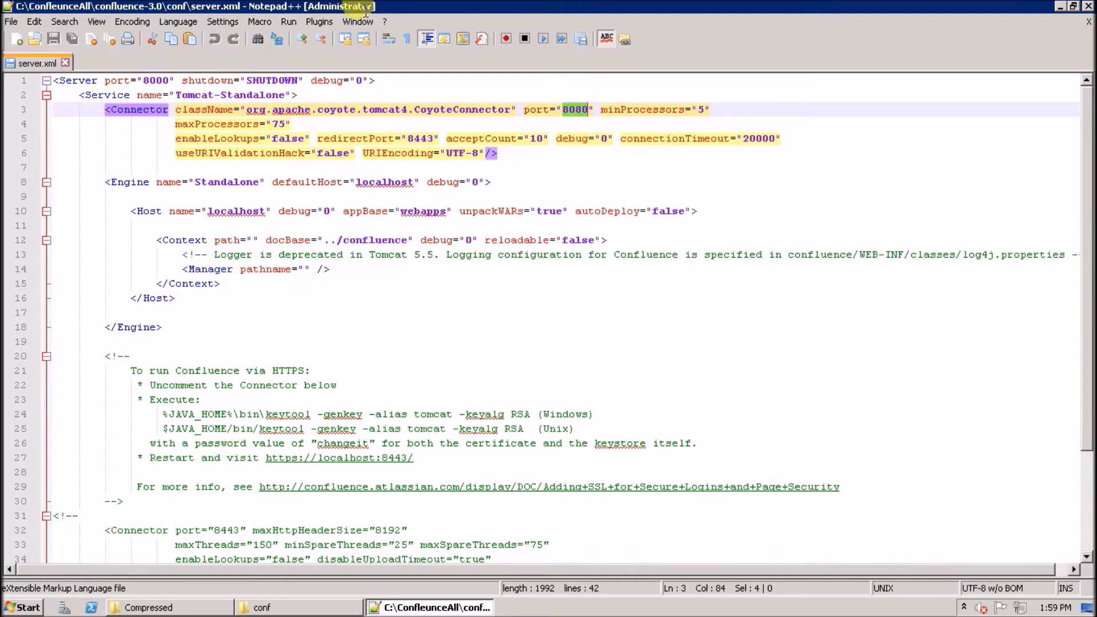
left_click(165, 80)
double_click(163, 80)
type("8300")
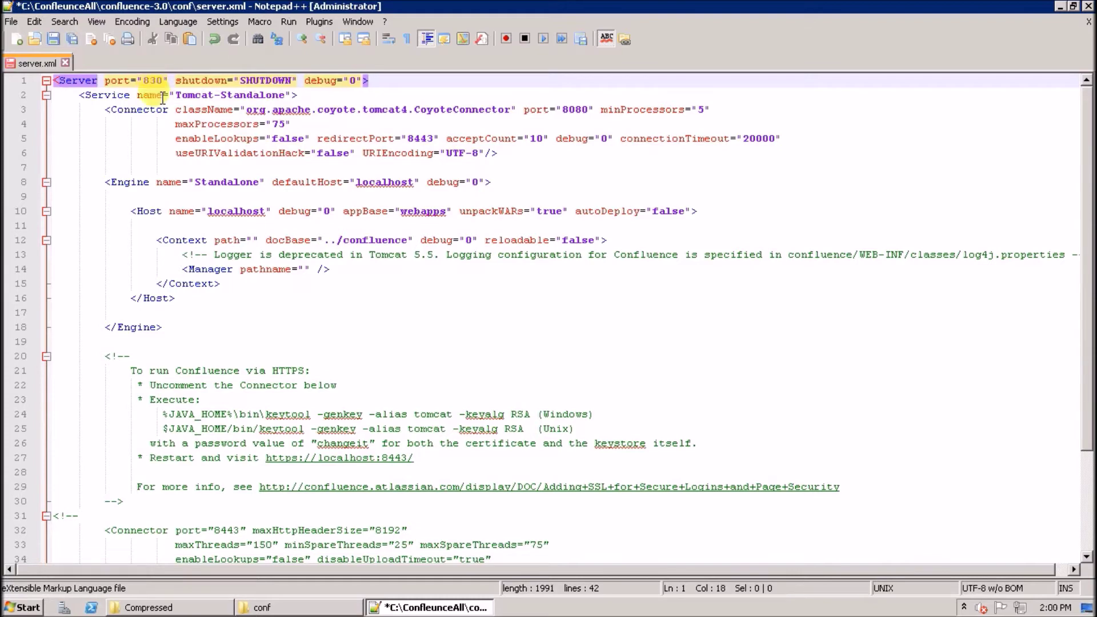
left_click(576, 110)
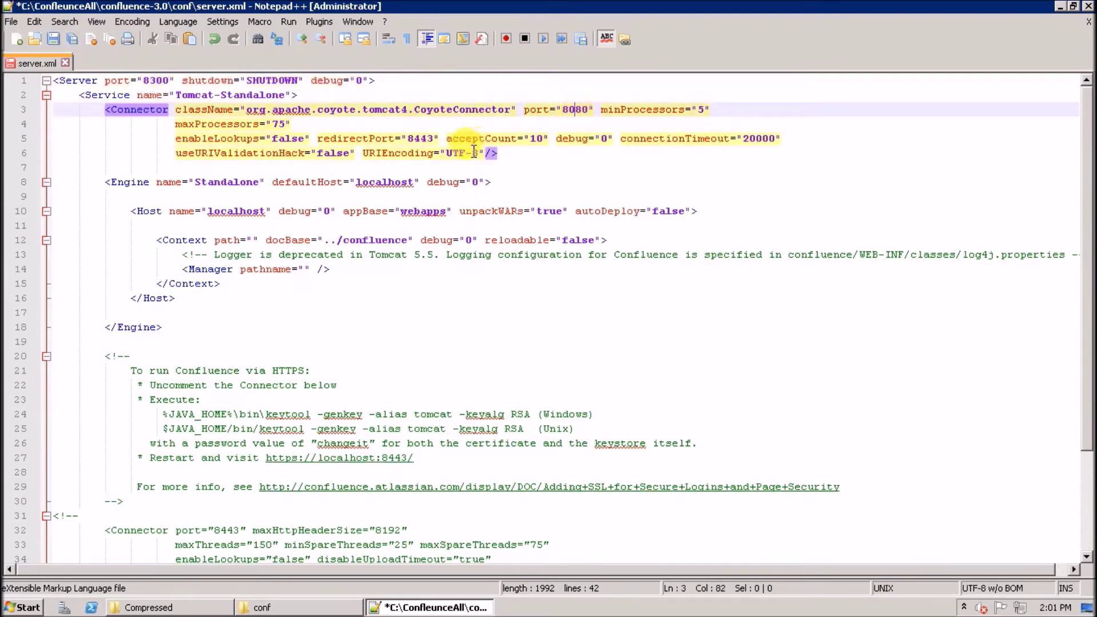
key("Delete")
key("Delete")
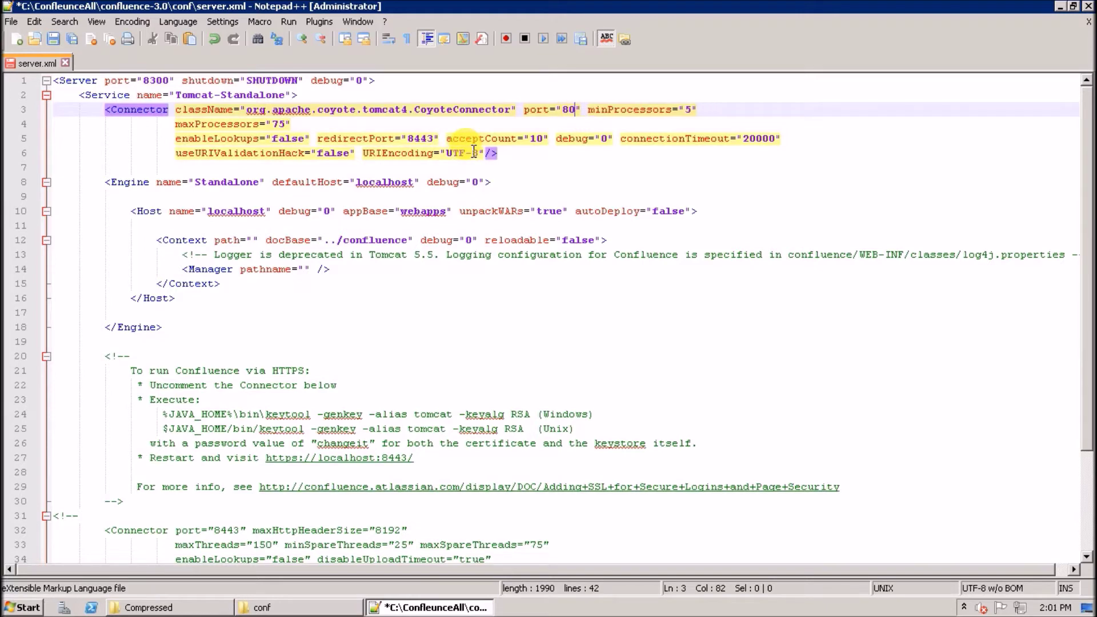
type("30")
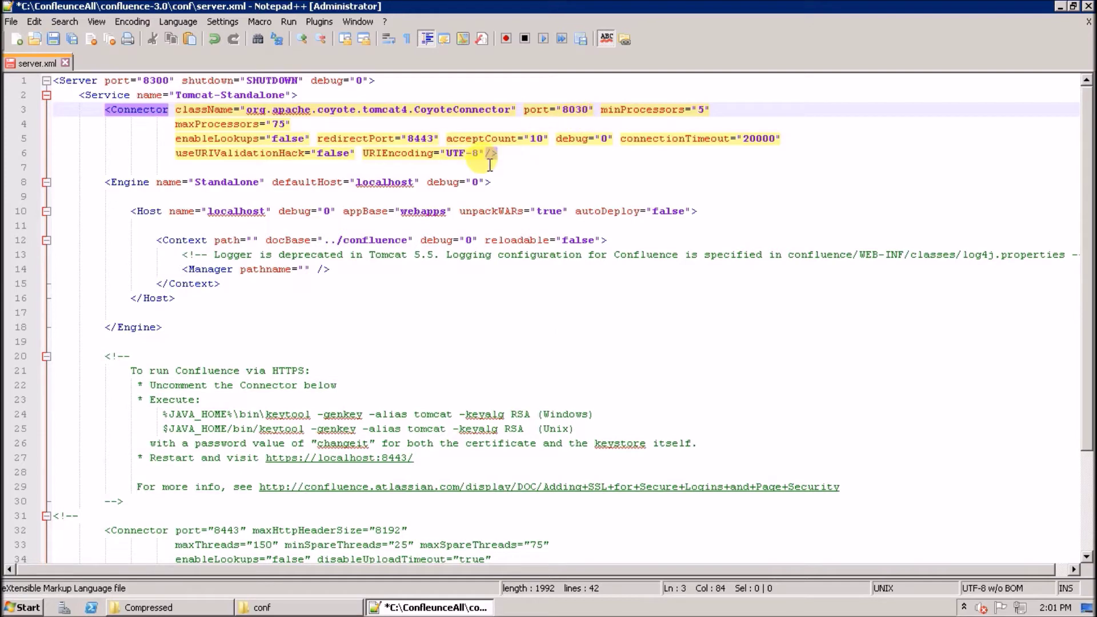
Step: Check the redirect port 8443 usages, then save and close server.xml
double_click(419, 140)
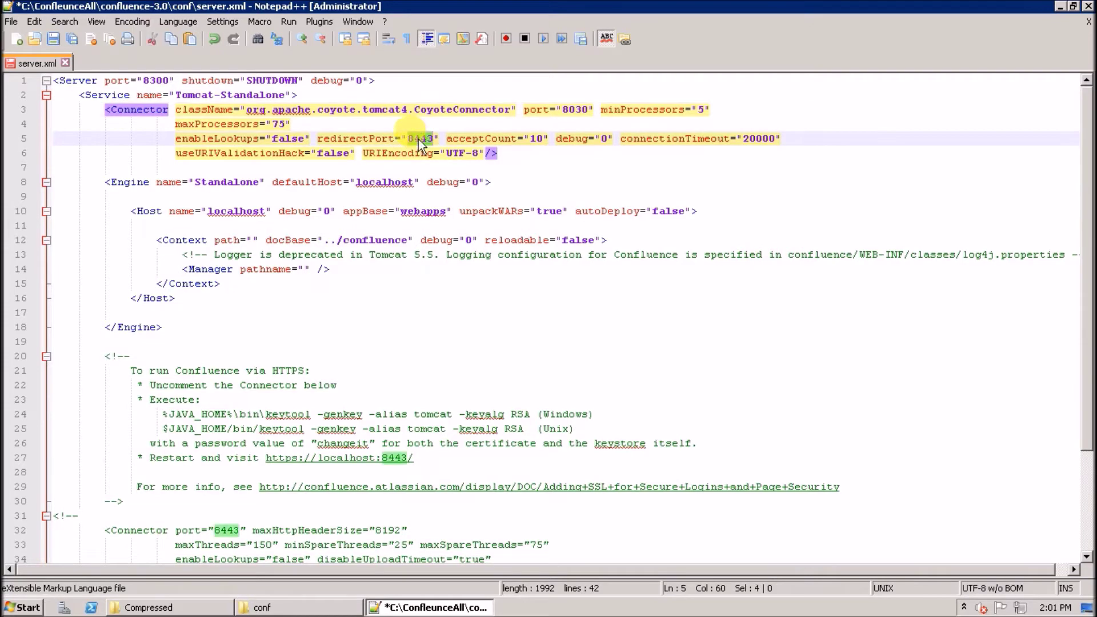
scroll(410, 500, "down", 1)
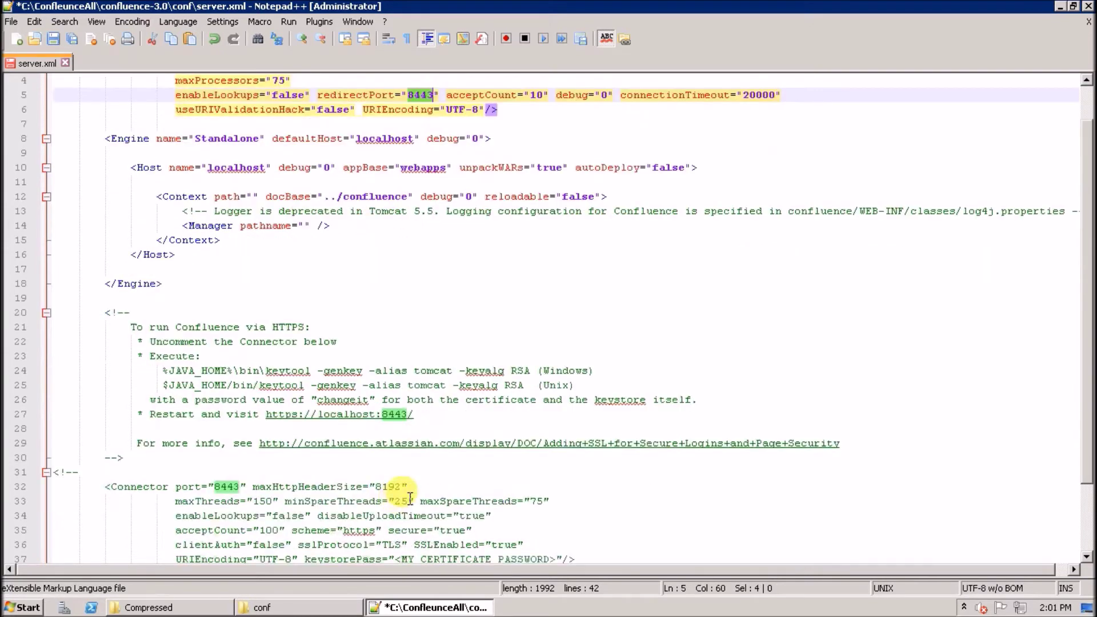
scroll(410, 499, "down", 2)
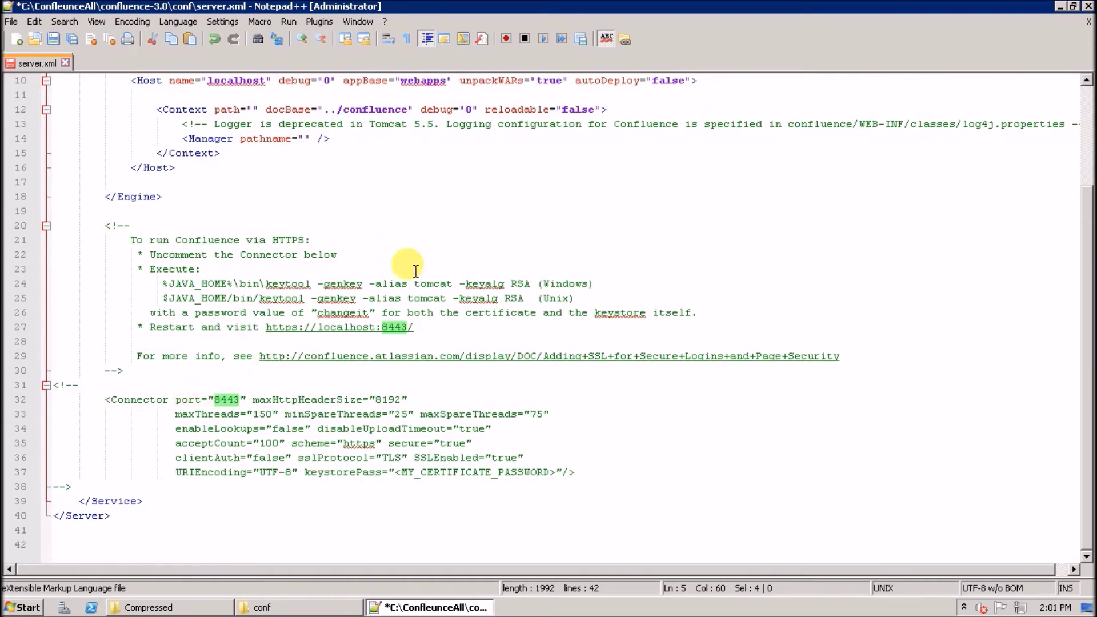
scroll(514, 183, "up", 1)
scroll(514, 182, "up", 2)
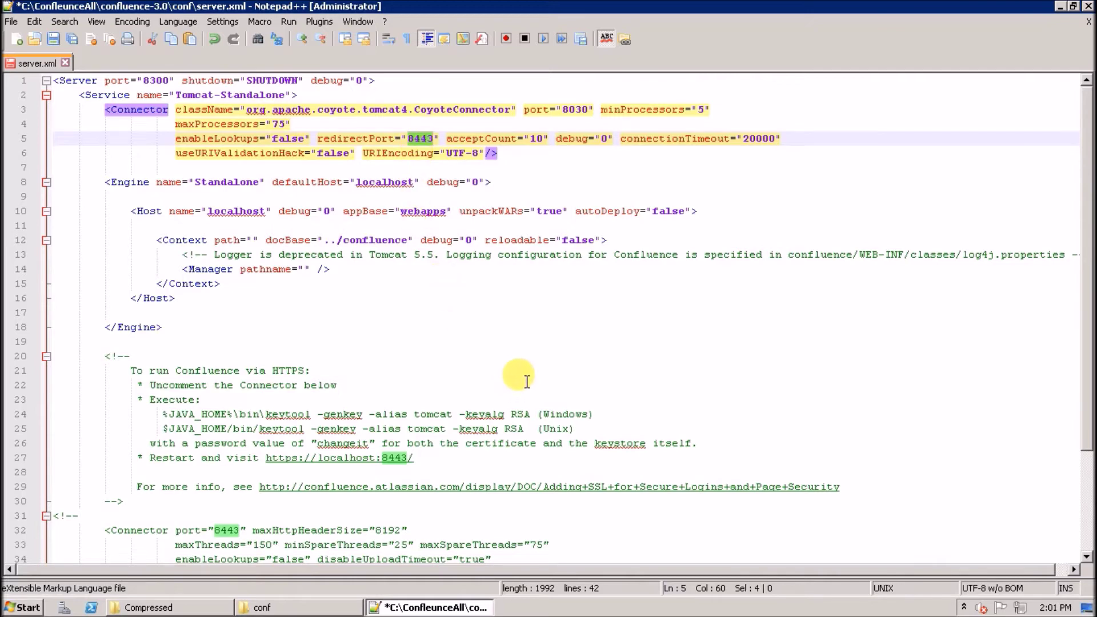
key("ctrl+s")
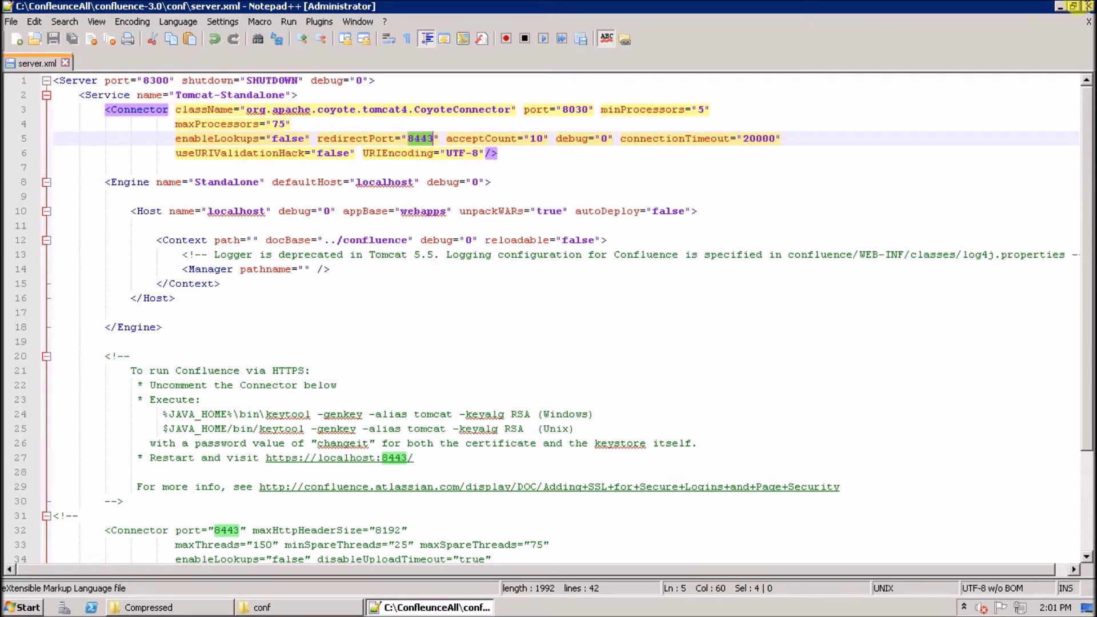
left_click(1088, 21)
Step: Close Notepad++ and run startup.bat from ConfleunceAll\confluence-3.0\bin to launch Tomcat
key("alt+F4")
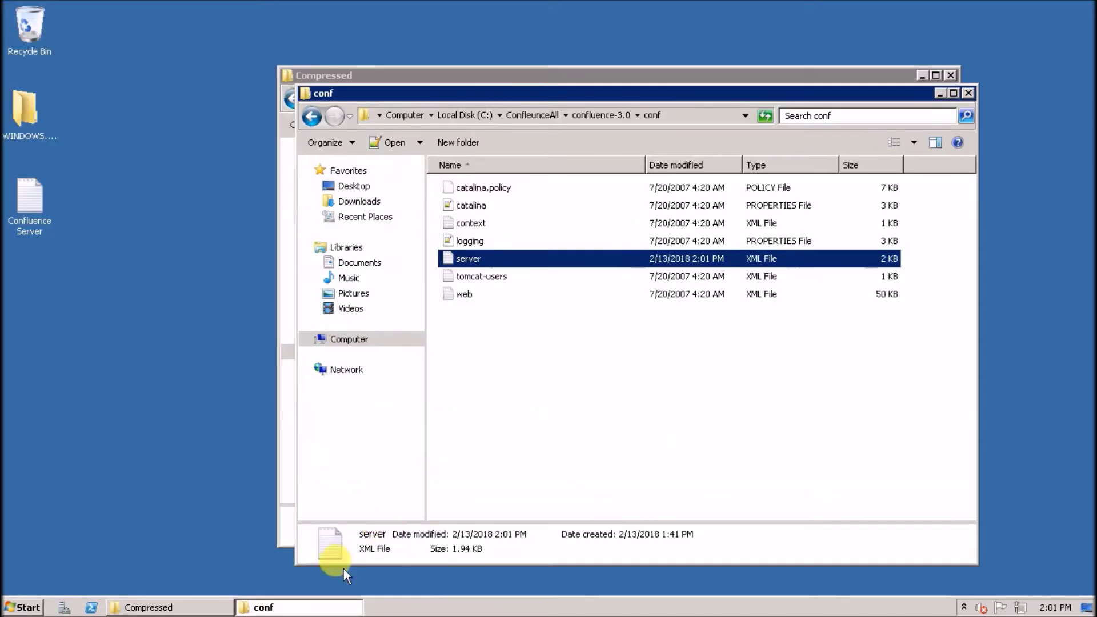
left_click(188, 605)
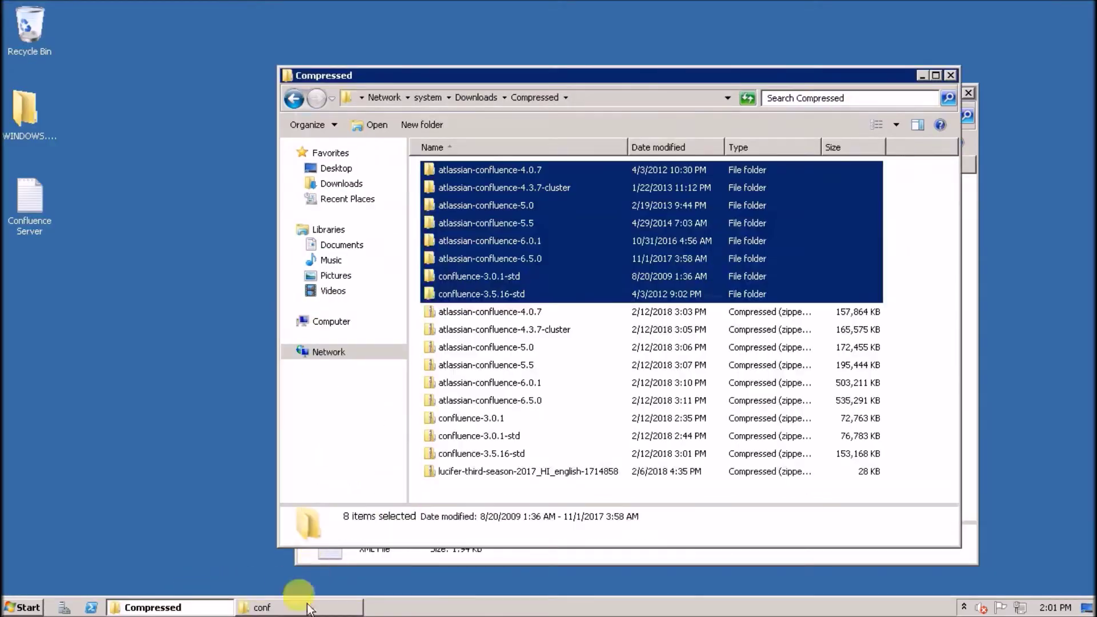
left_click(300, 606)
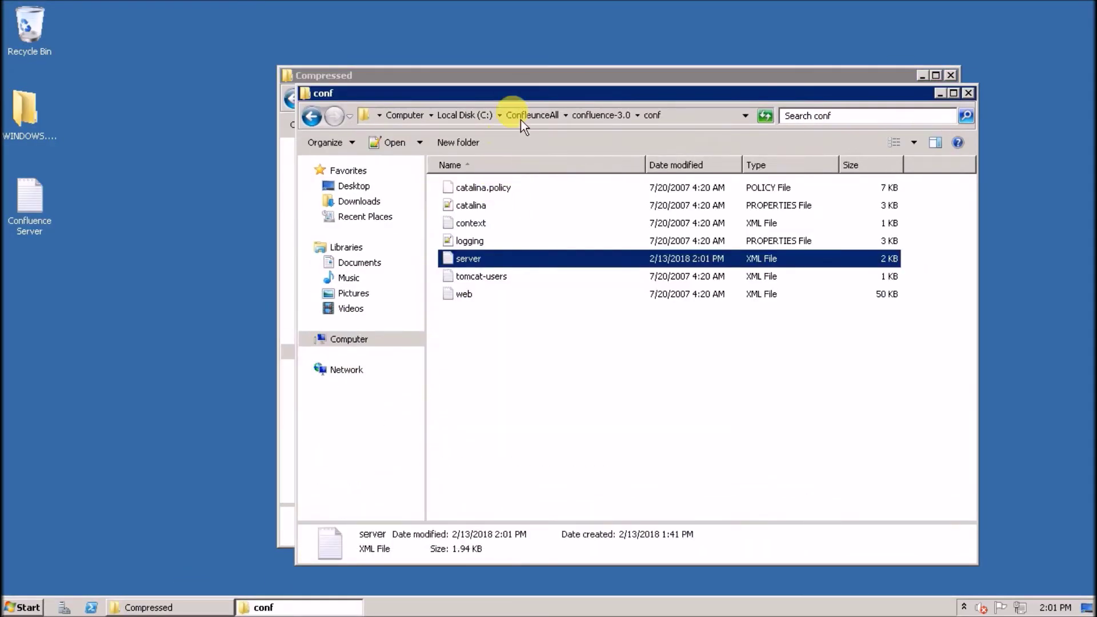
left_click(532, 112)
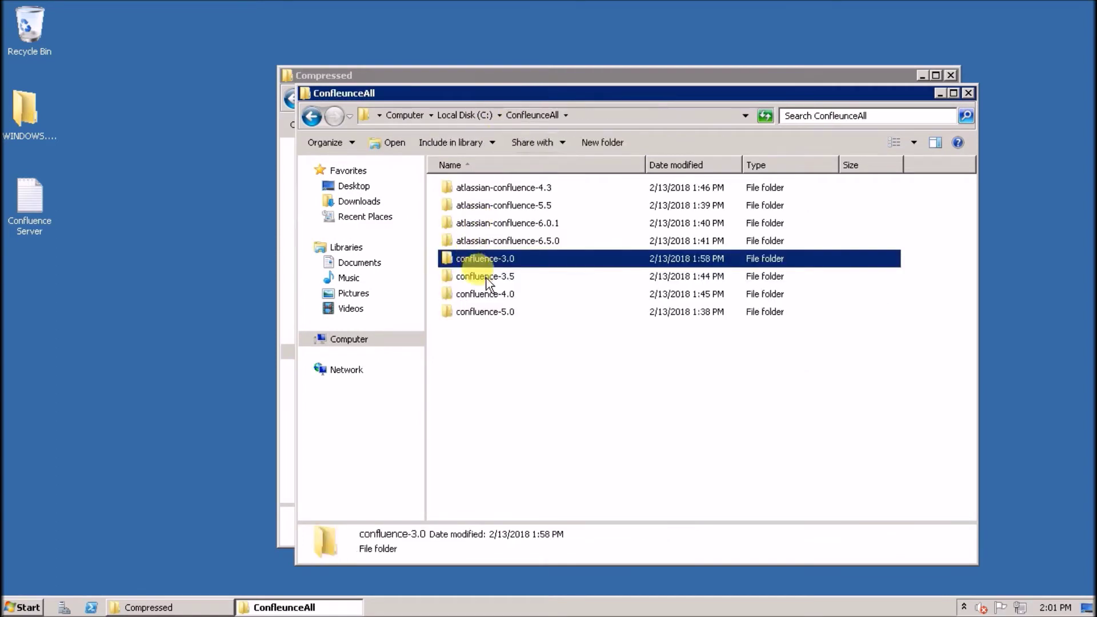
double_click(493, 263)
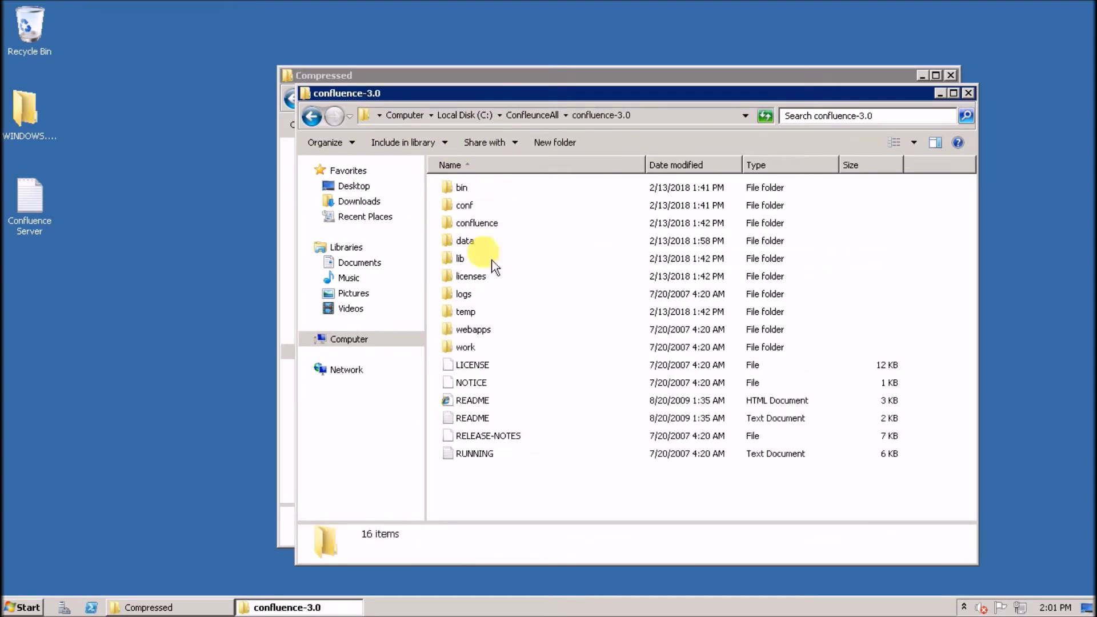
double_click(461, 189)
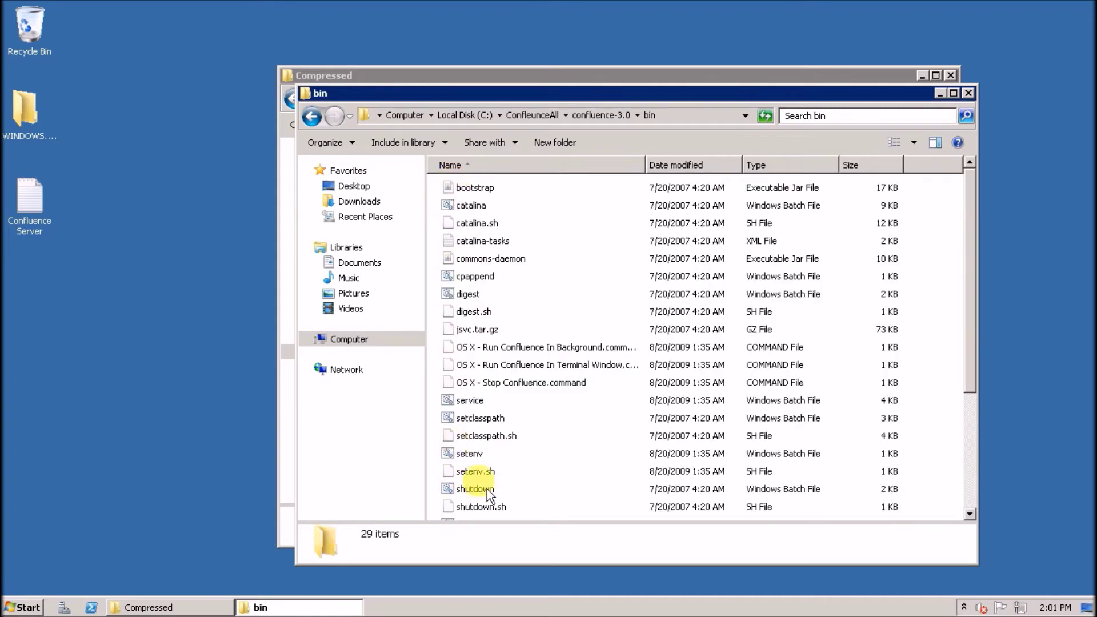
scroll(495, 497, "down", 1)
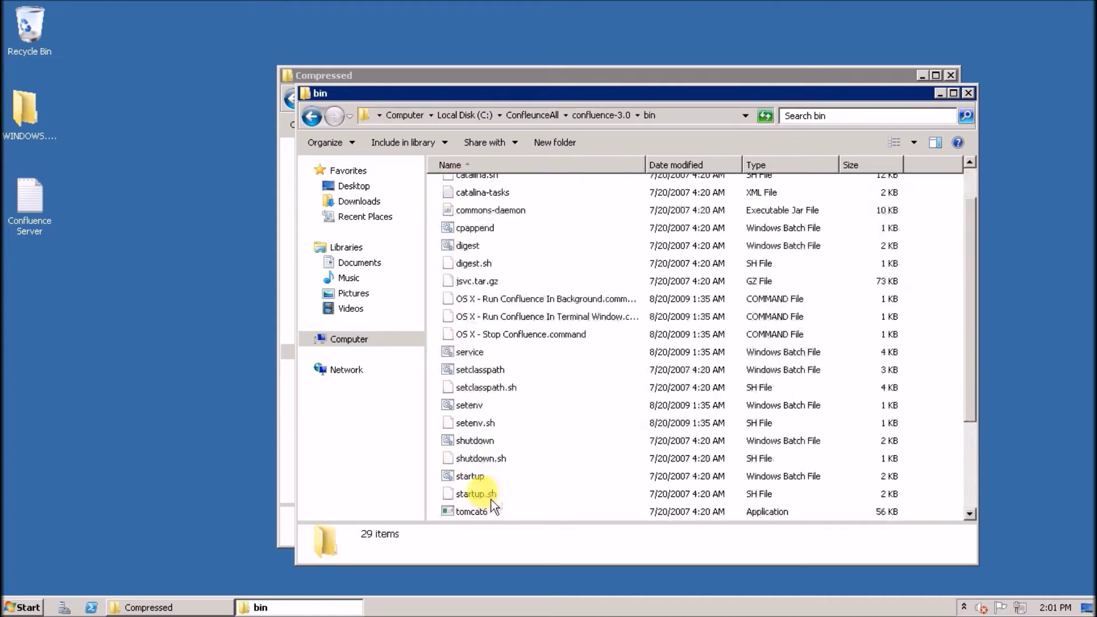
left_click(485, 494)
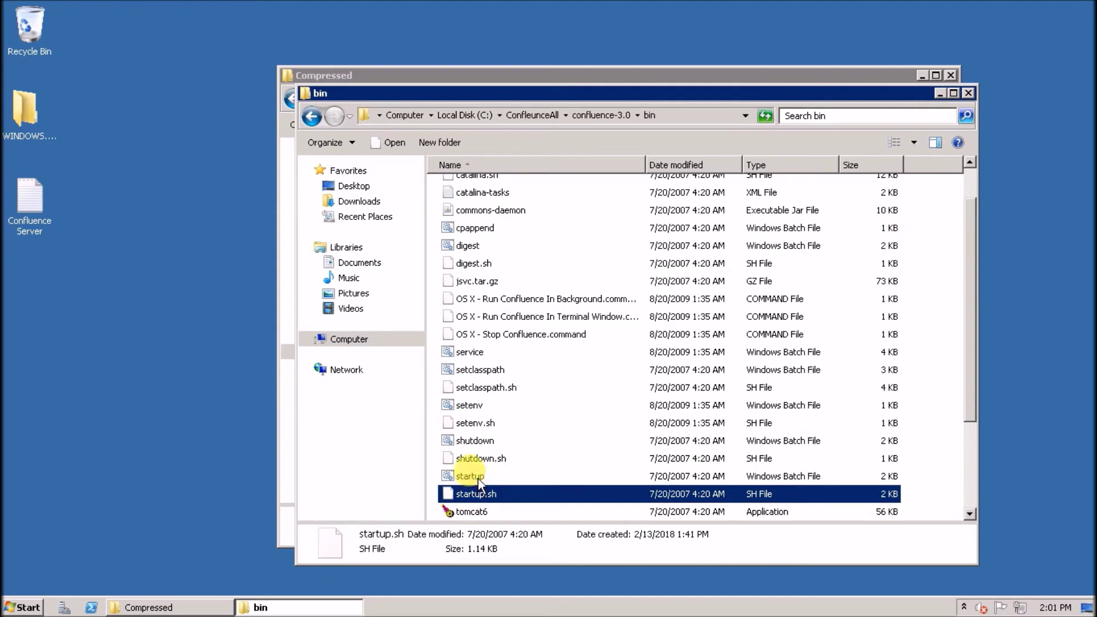
double_click(477, 480)
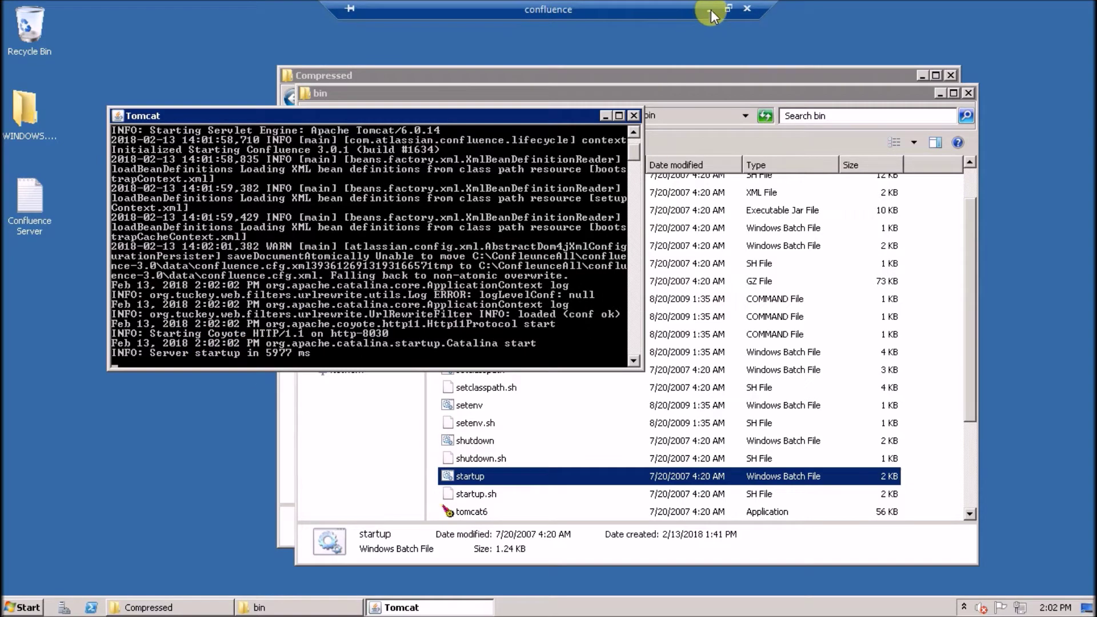
left_click(710, 10)
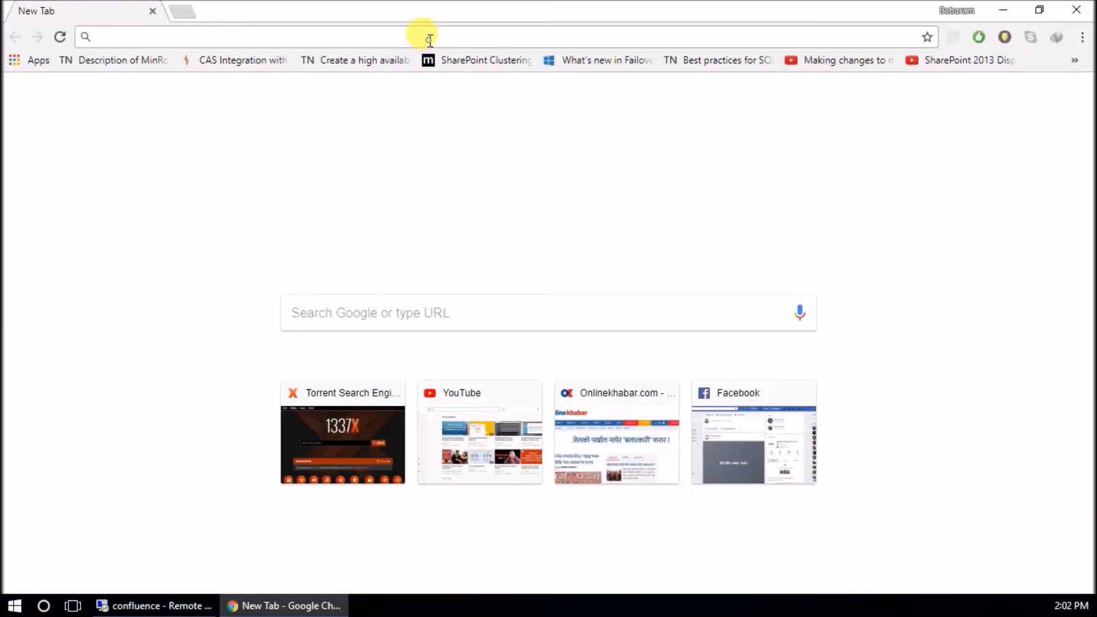
type("http://")
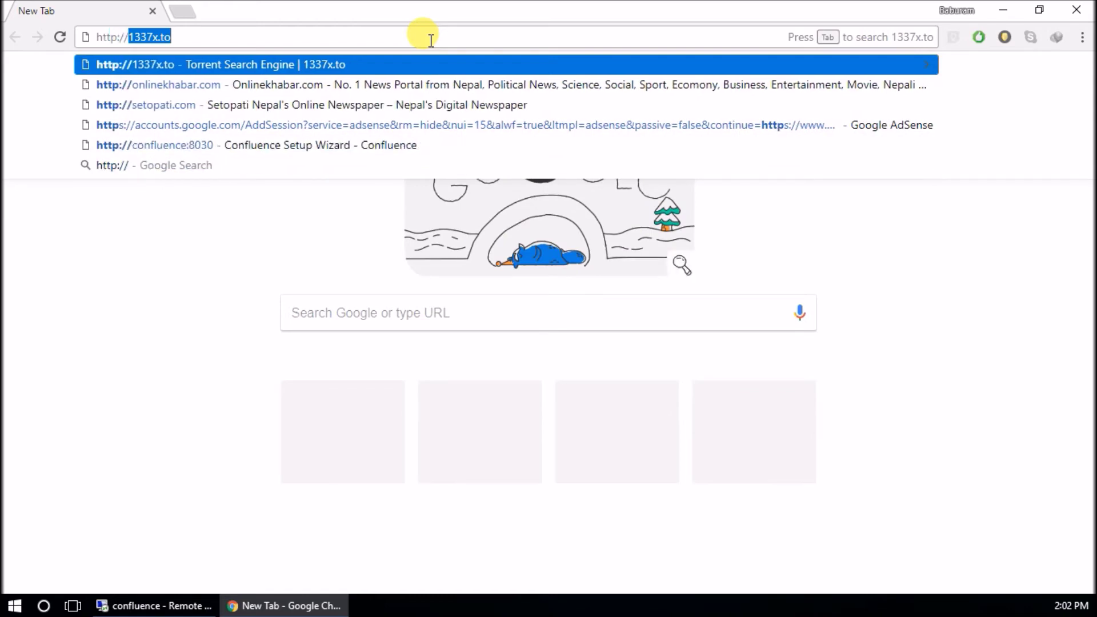
type("confluence:")
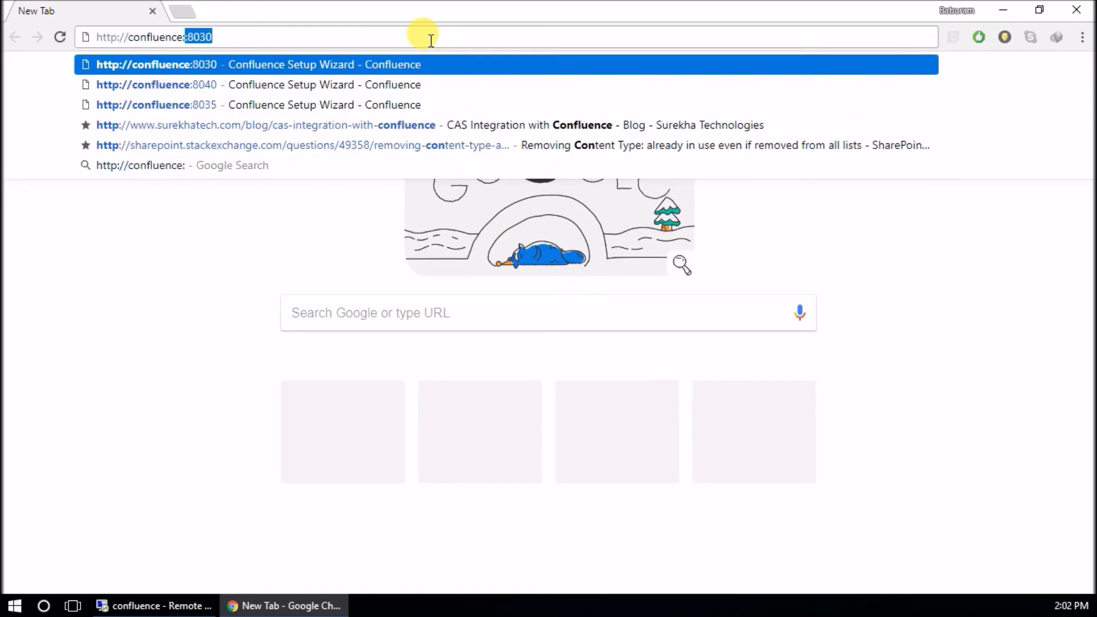
type("8030")
key("Return")
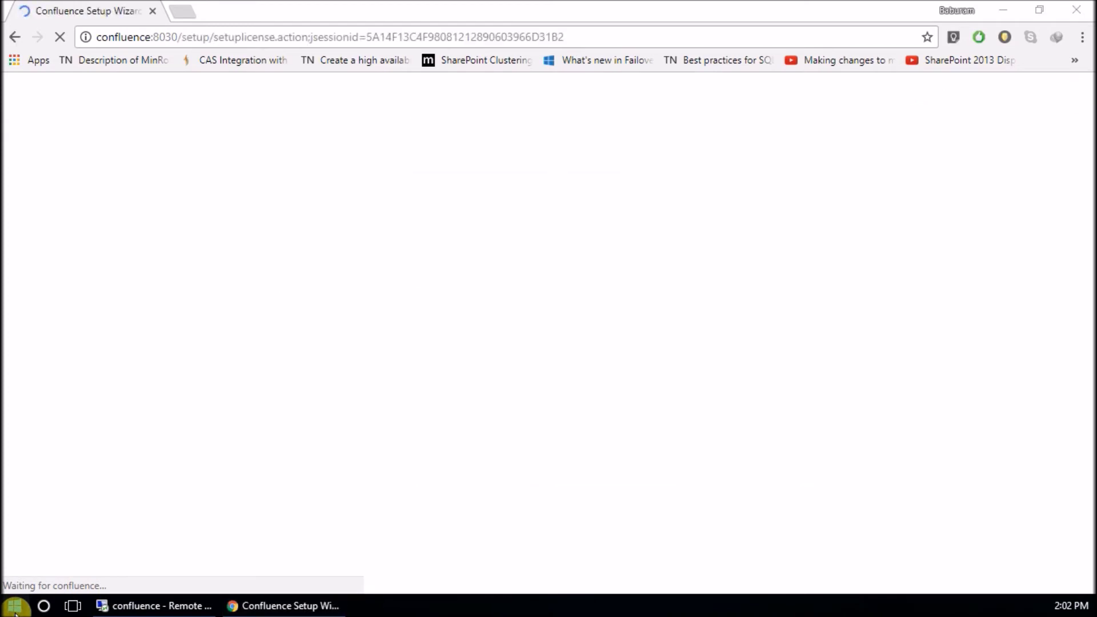
left_click(15, 609)
double_click(640, 11)
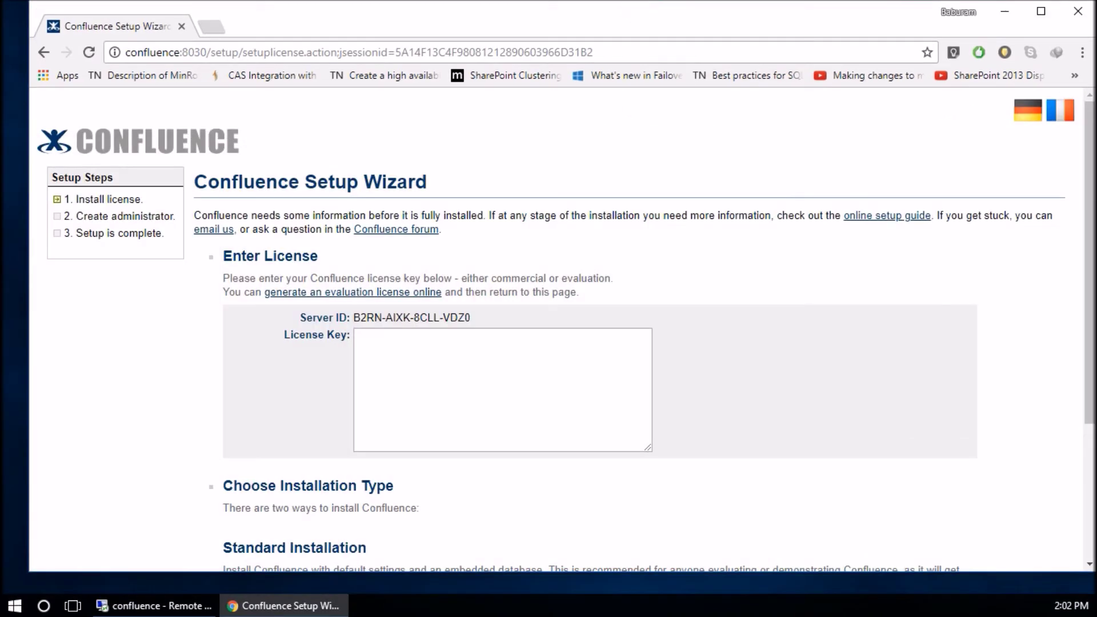
left_click(147, 606)
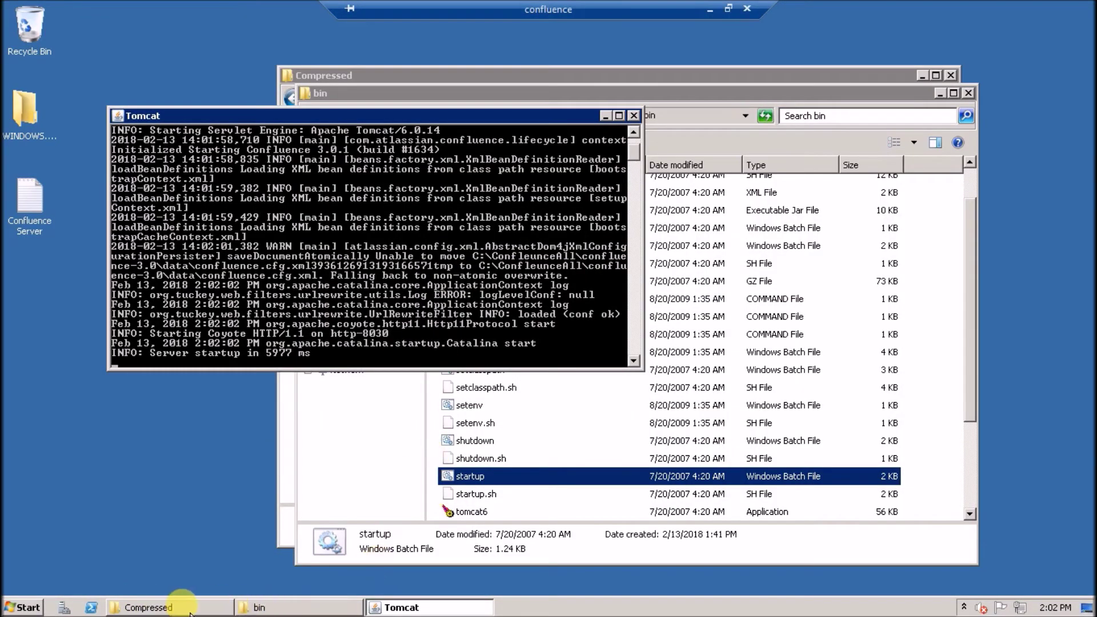
Step: Create a new folder named data inside confluence-3.5
left_click(216, 606)
left_click(273, 607)
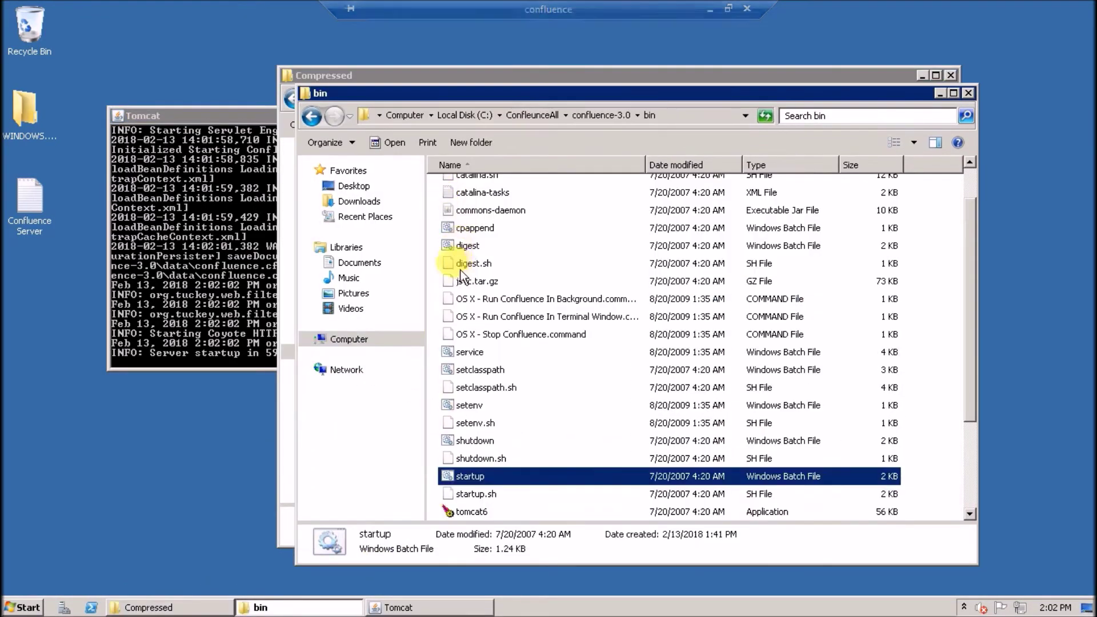
left_click(534, 114)
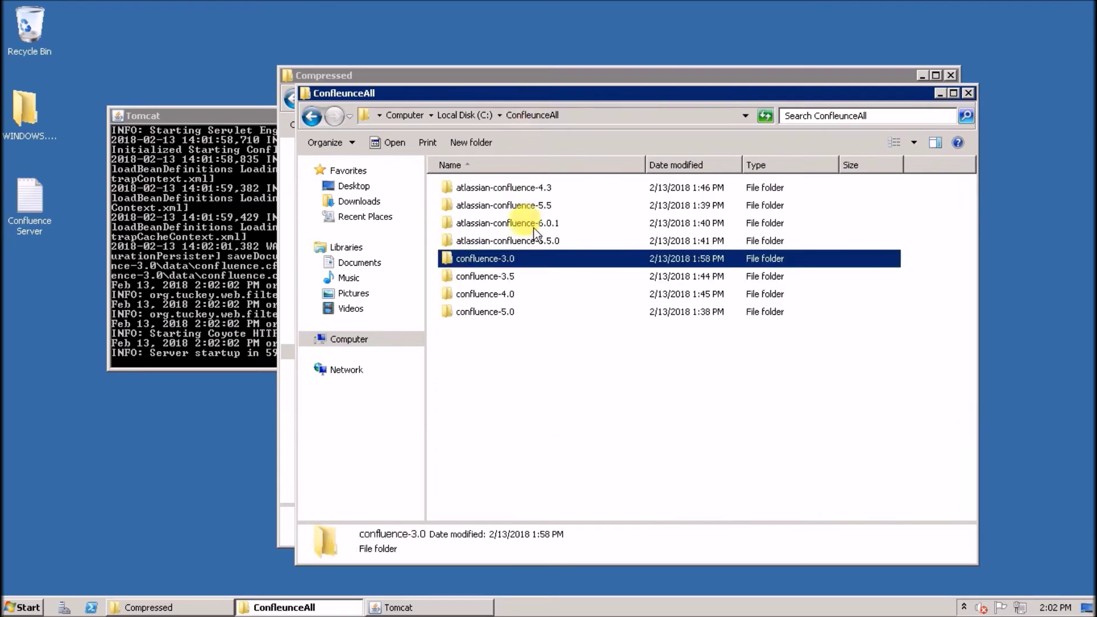
double_click(519, 279)
right_click(587, 462)
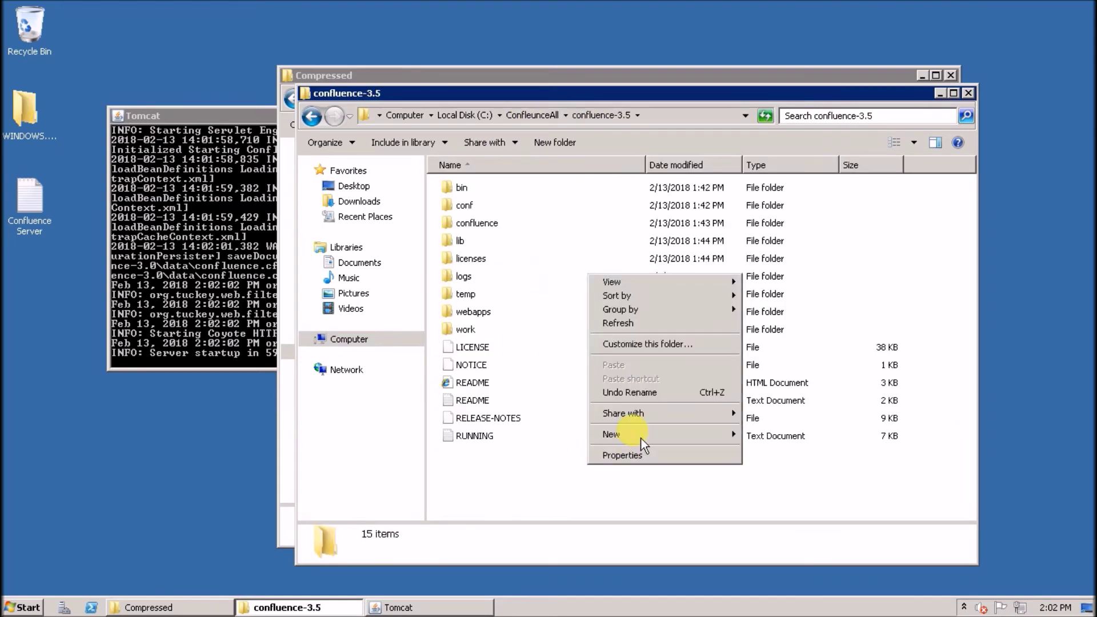
mouse_move(671, 438)
left_click(765, 436)
type("d")
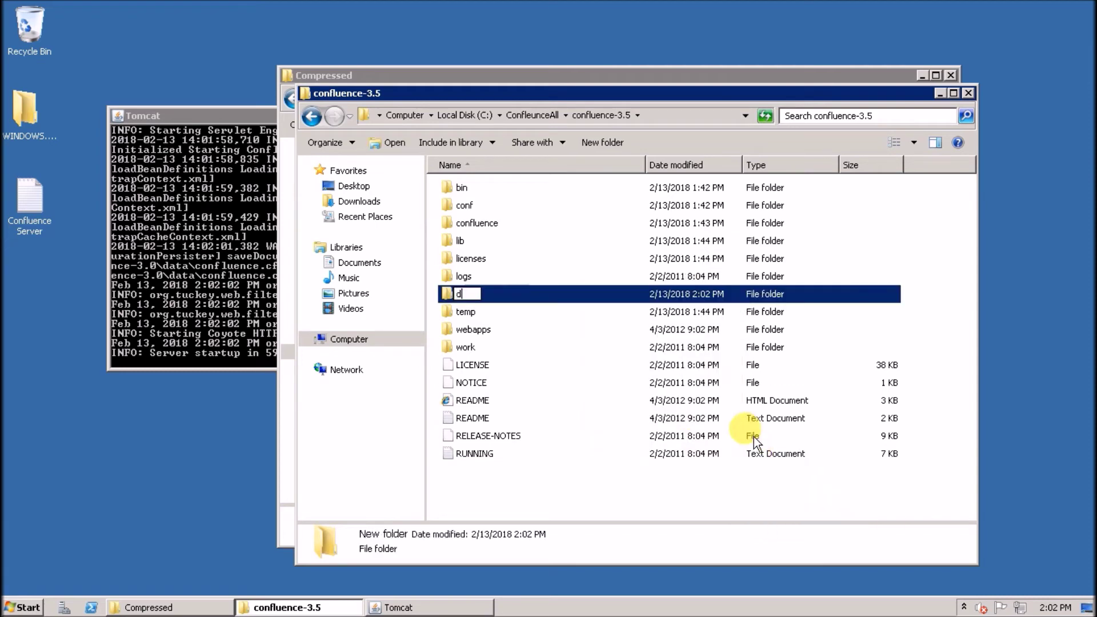
type("ata")
left_click(495, 227)
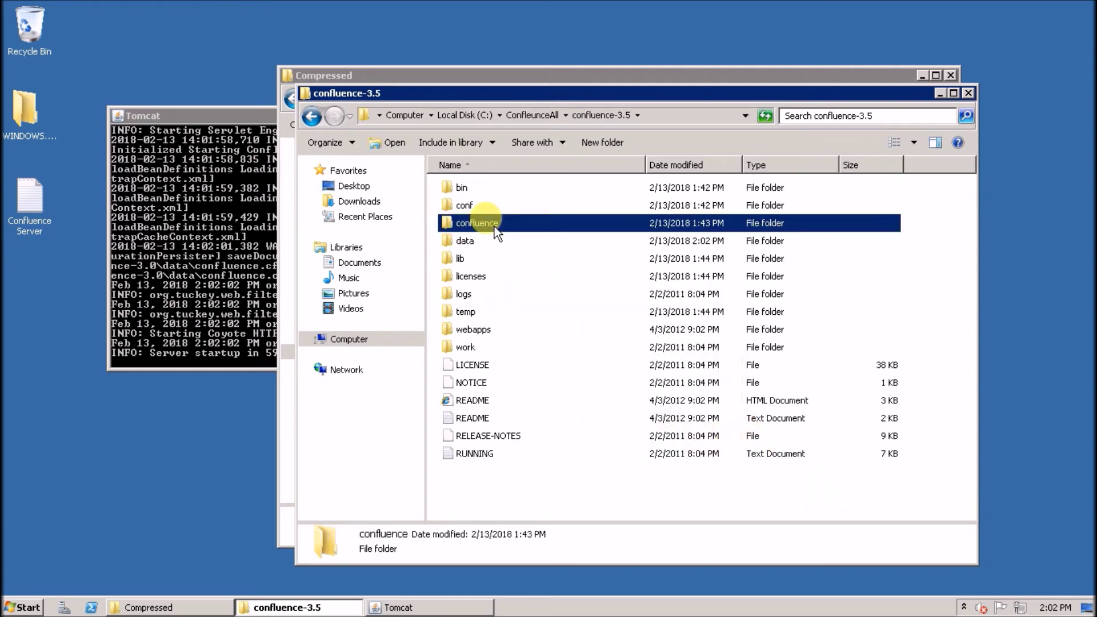
Step: Open confluence-3.5's confluence\WEB-INF\classes\confluence-init.properties in Notepad++
double_click(495, 226)
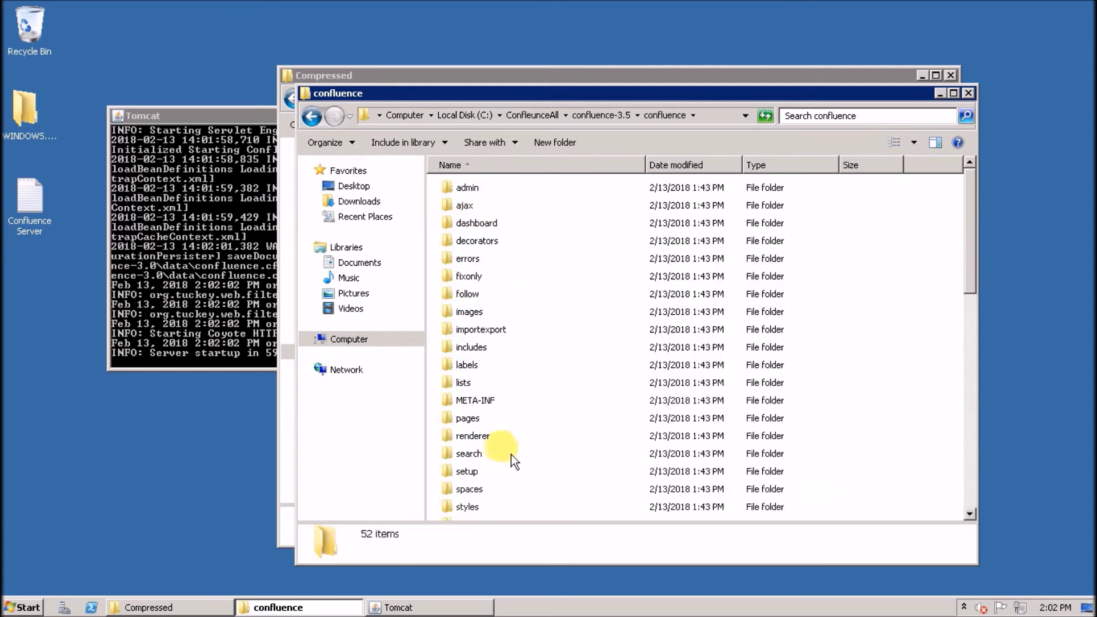
scroll(512, 454, "down", 9)
scroll(512, 327, "up", 3)
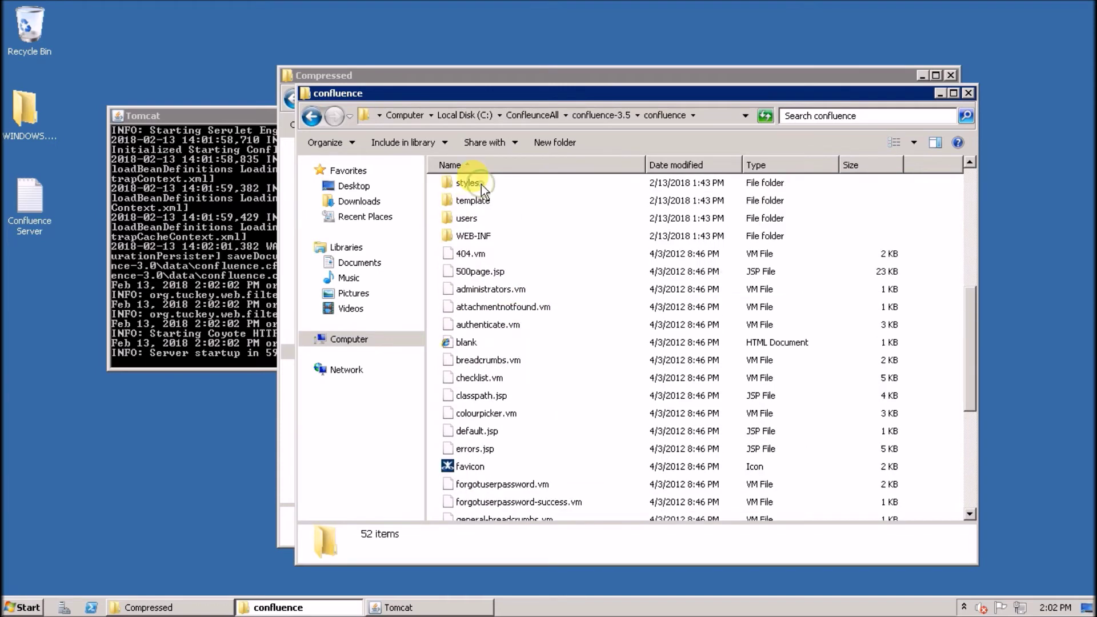
double_click(481, 183)
key("BackSpace")
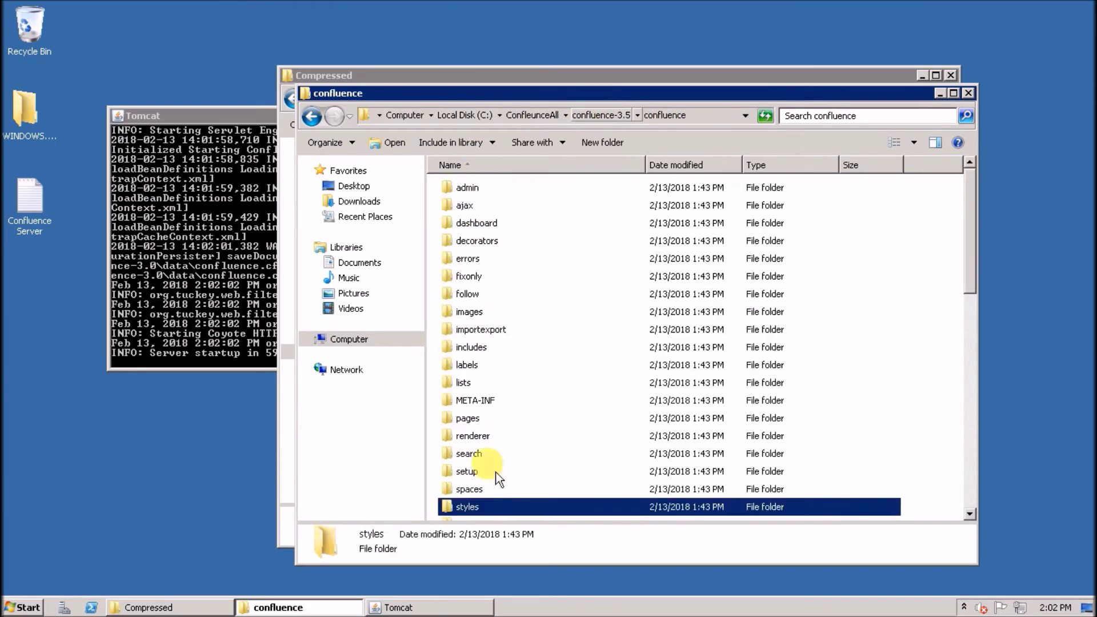
scroll(497, 477, "down", 3)
double_click(472, 407)
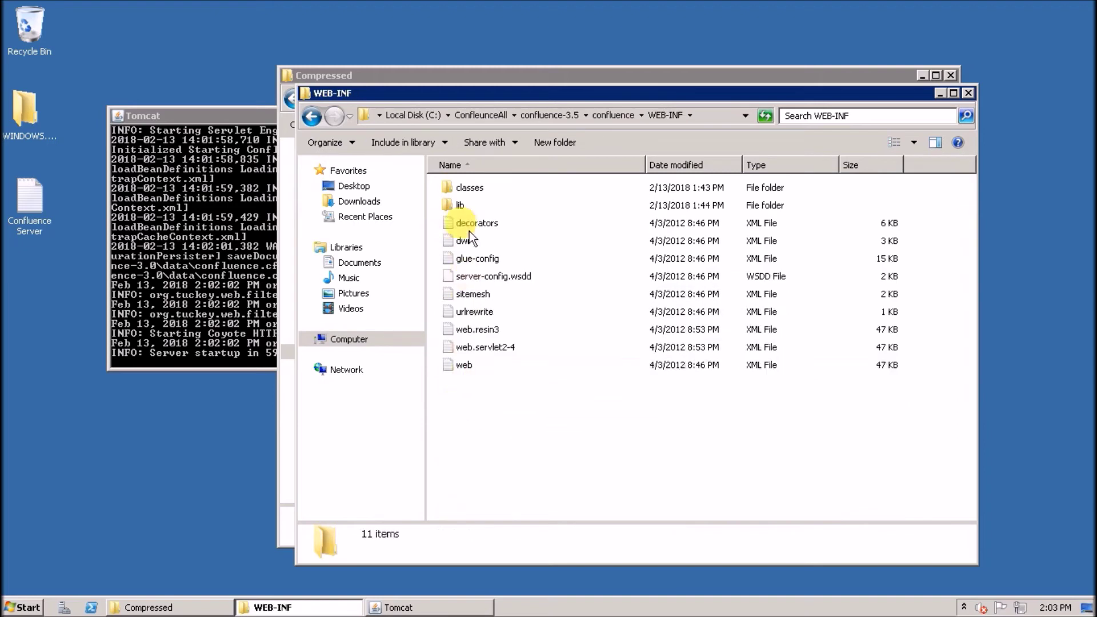
double_click(472, 186)
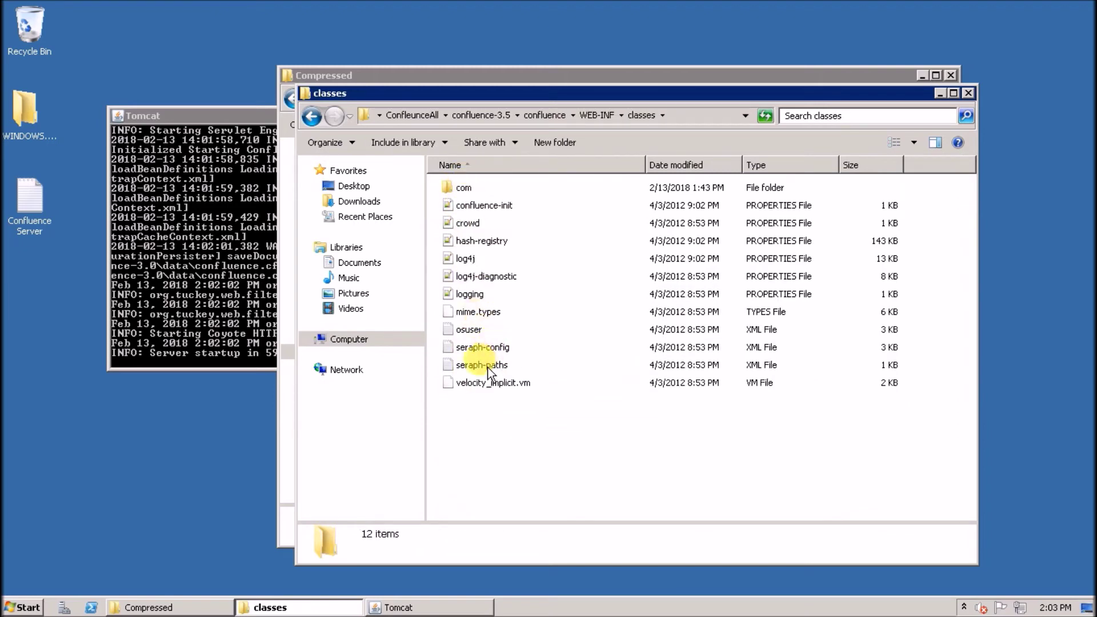
double_click(490, 208)
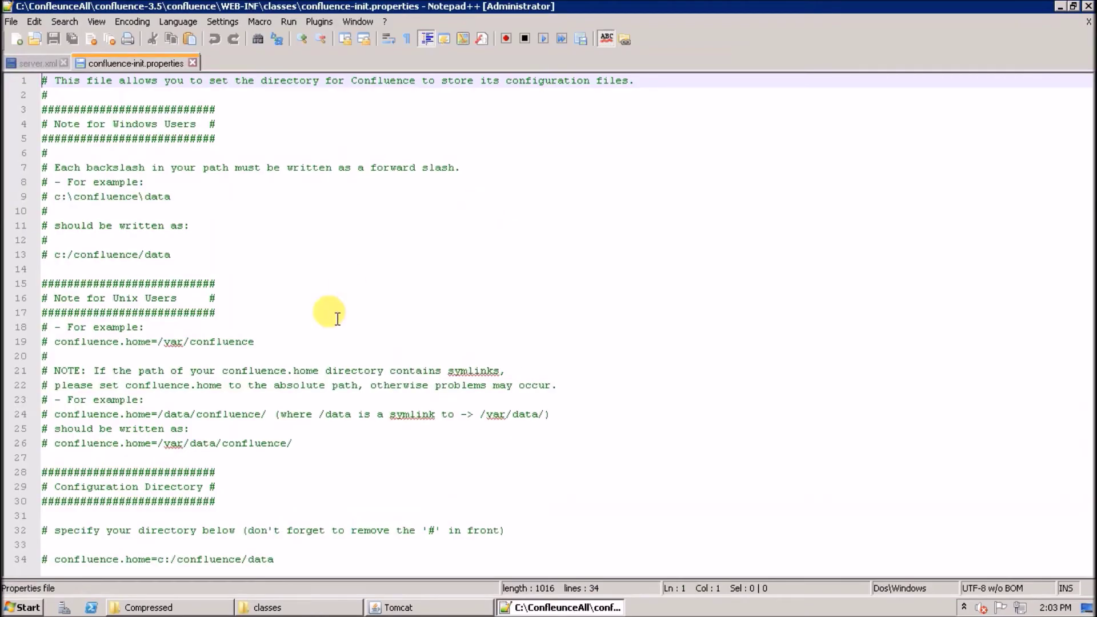
Step: Add confluence.home= on line 14 and paste the copied confluence-3.5 data folder path after it
left_click(107, 271)
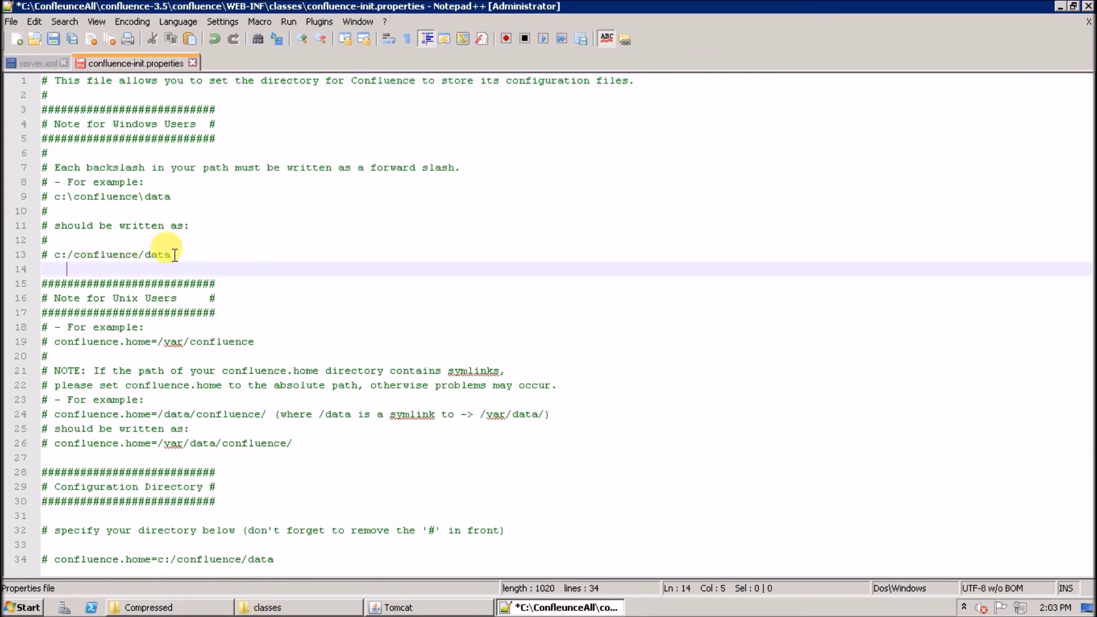
type("confluence.home=")
left_click(268, 606)
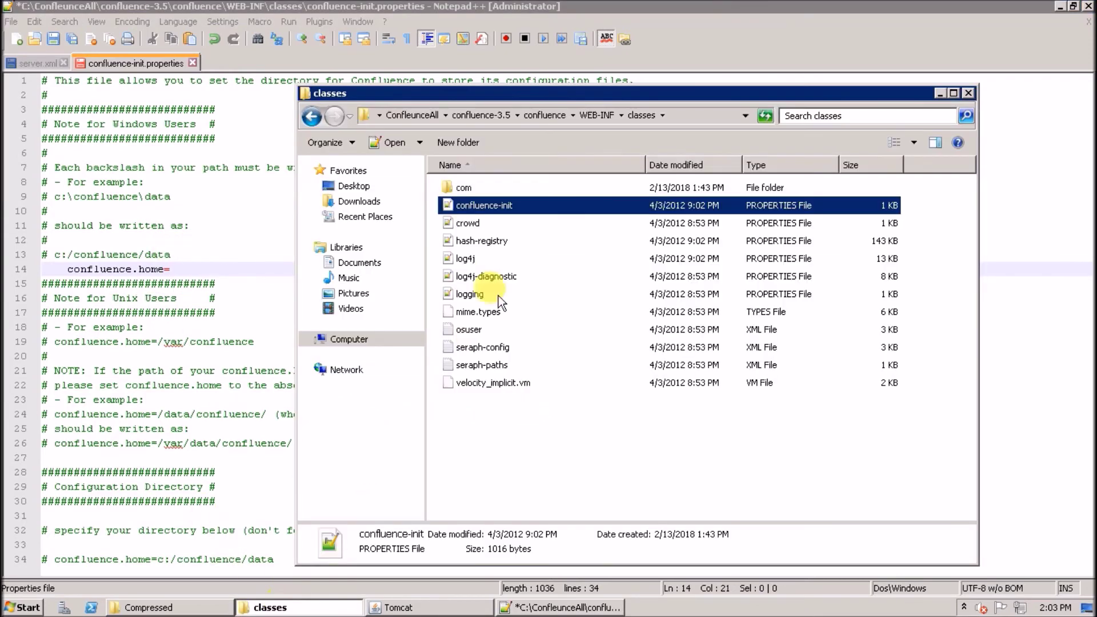
left_click(481, 115)
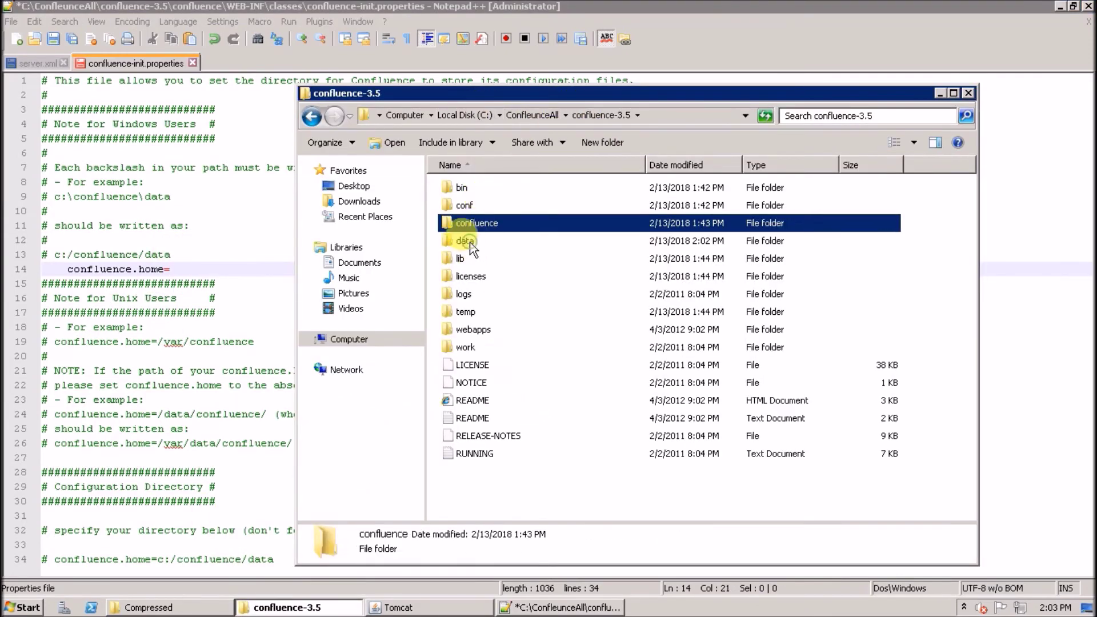
double_click(470, 237)
left_click(683, 121)
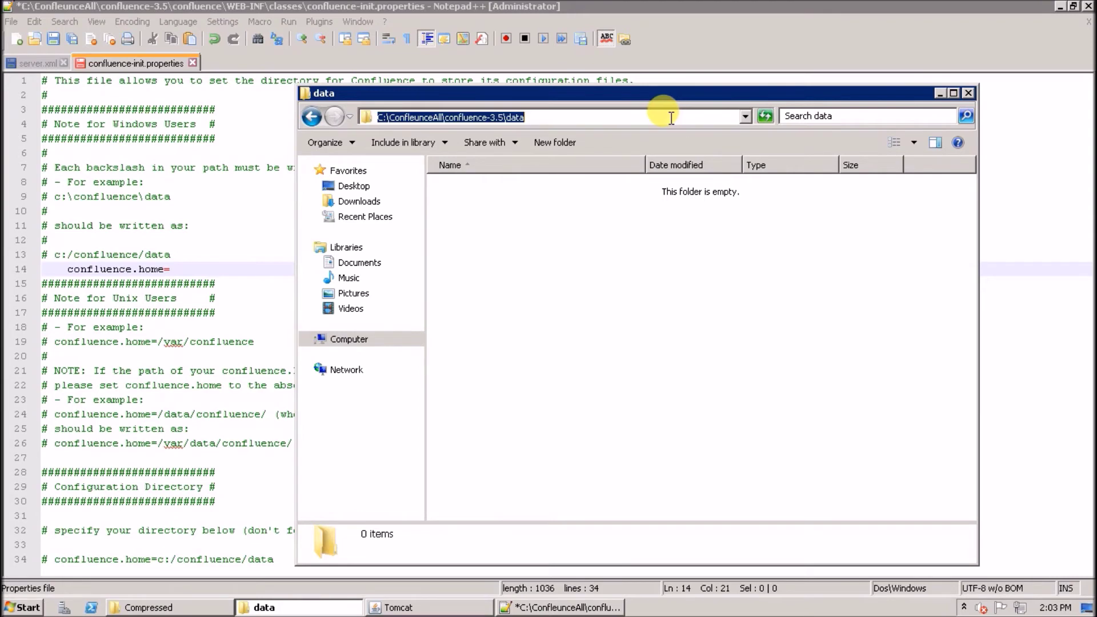
left_click(207, 259)
left_click(189, 269)
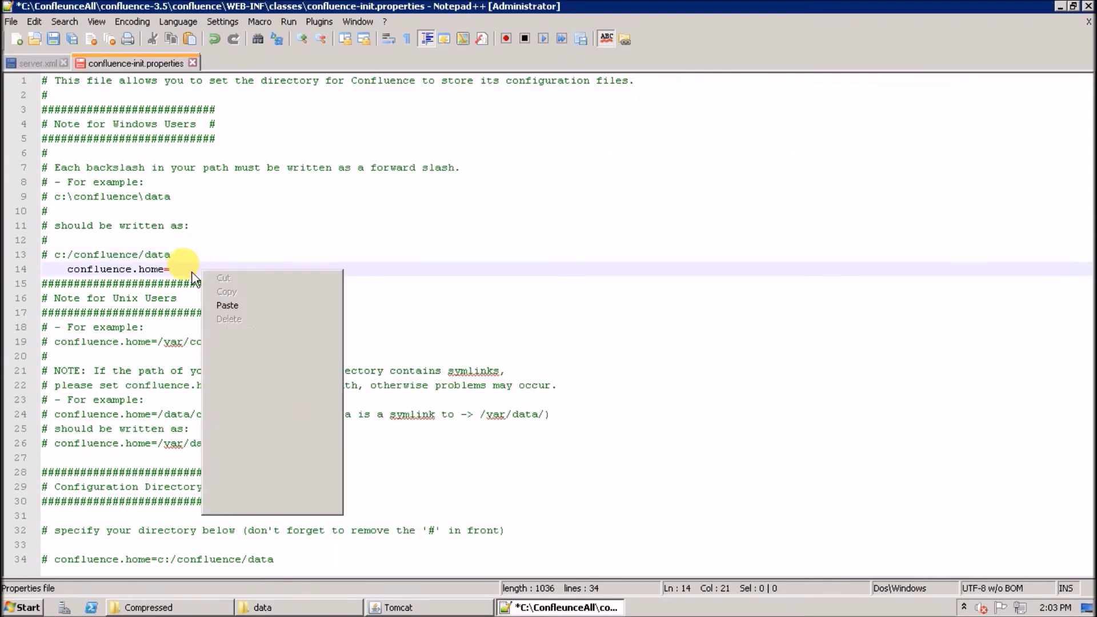
right_click(193, 273)
left_click(236, 310)
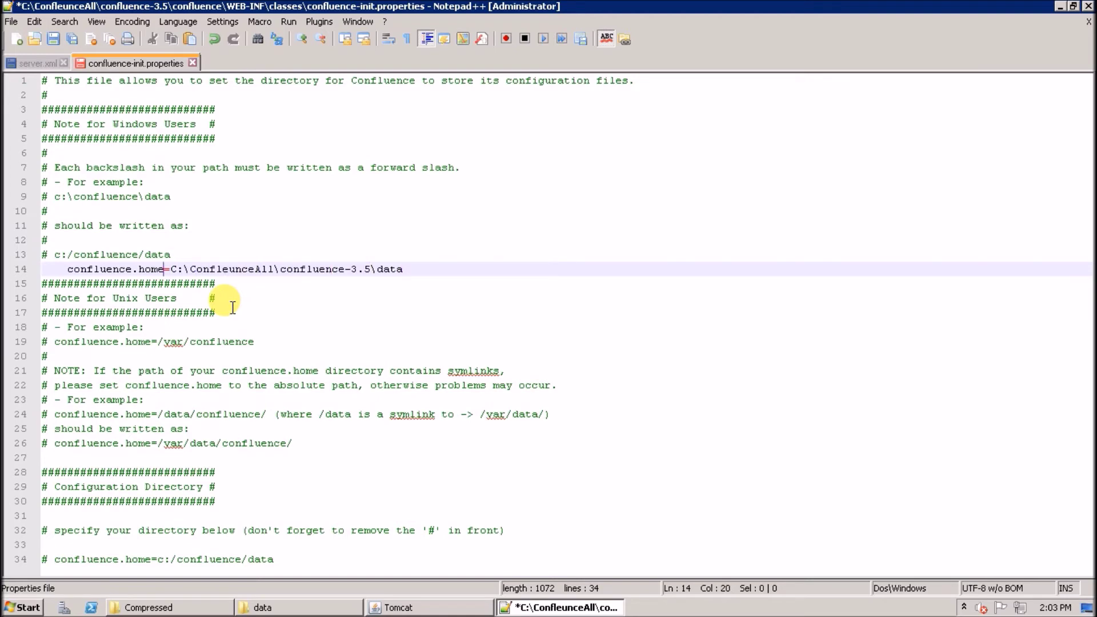
Step: Replace the path's two backslashes with forward slashes and save the properties file
key("BackSpace")
type("/")
key("BackSpace")
type("/")
key("ctrl+s")
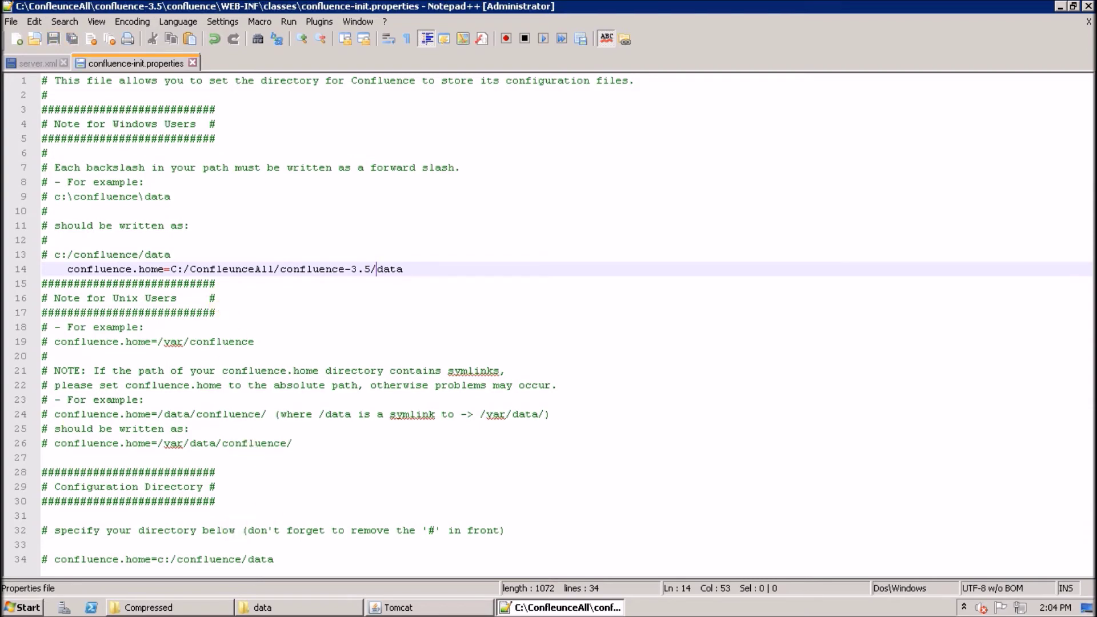
left_click(262, 607)
Step: Open confluence-3.5's conf\server.xml and change the Server port to 8350
left_click(600, 115)
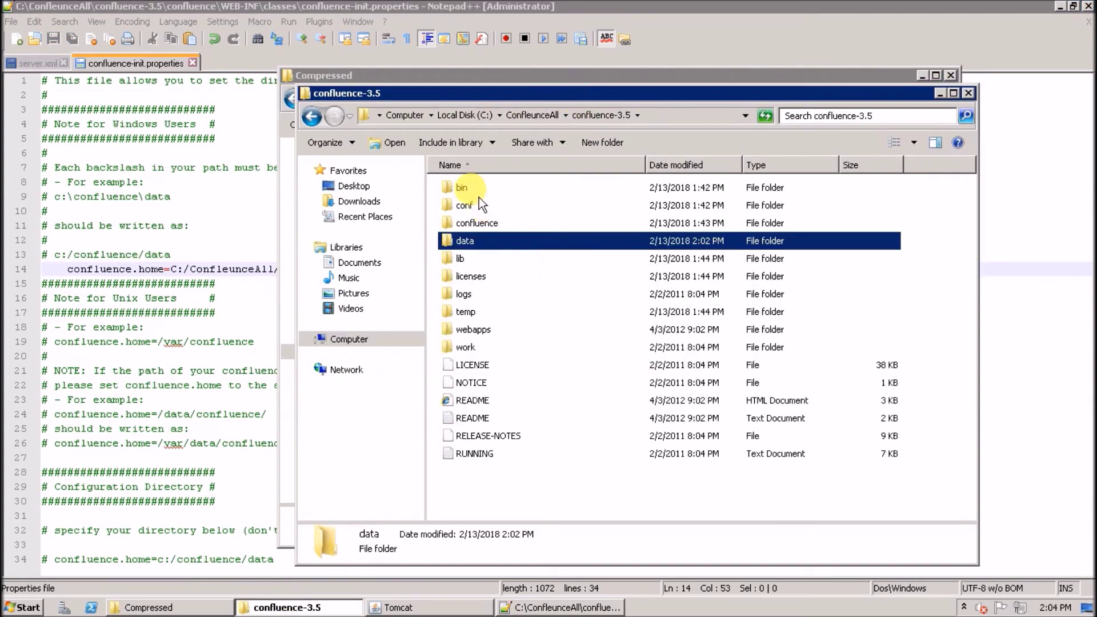
double_click(479, 200)
double_click(465, 260)
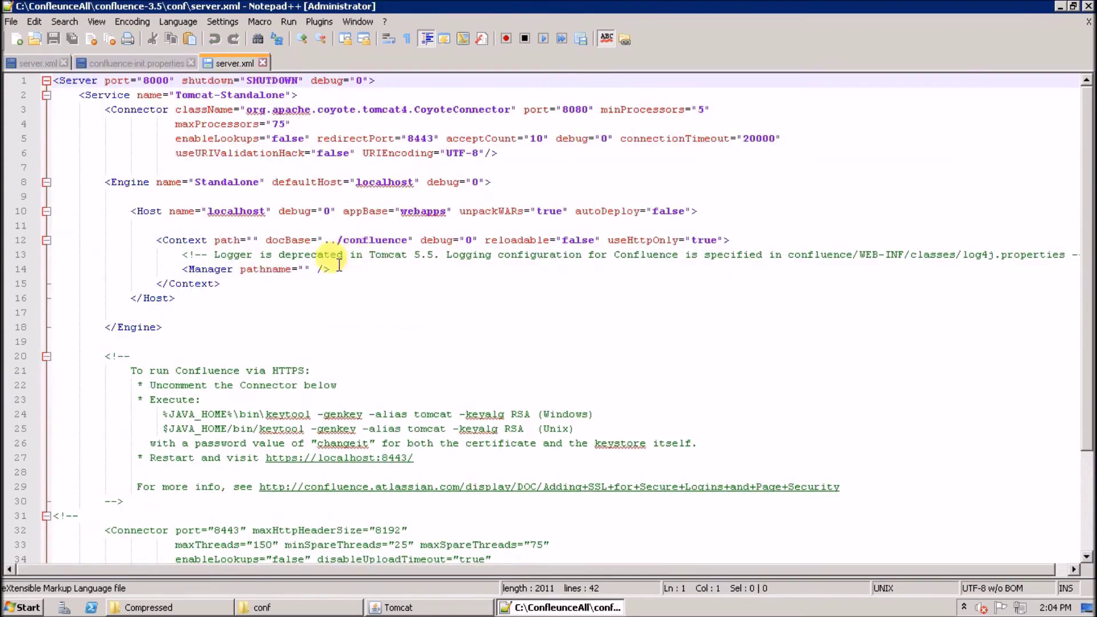
left_click(157, 83)
key("BackSpace")
key("Delete")
type("35")
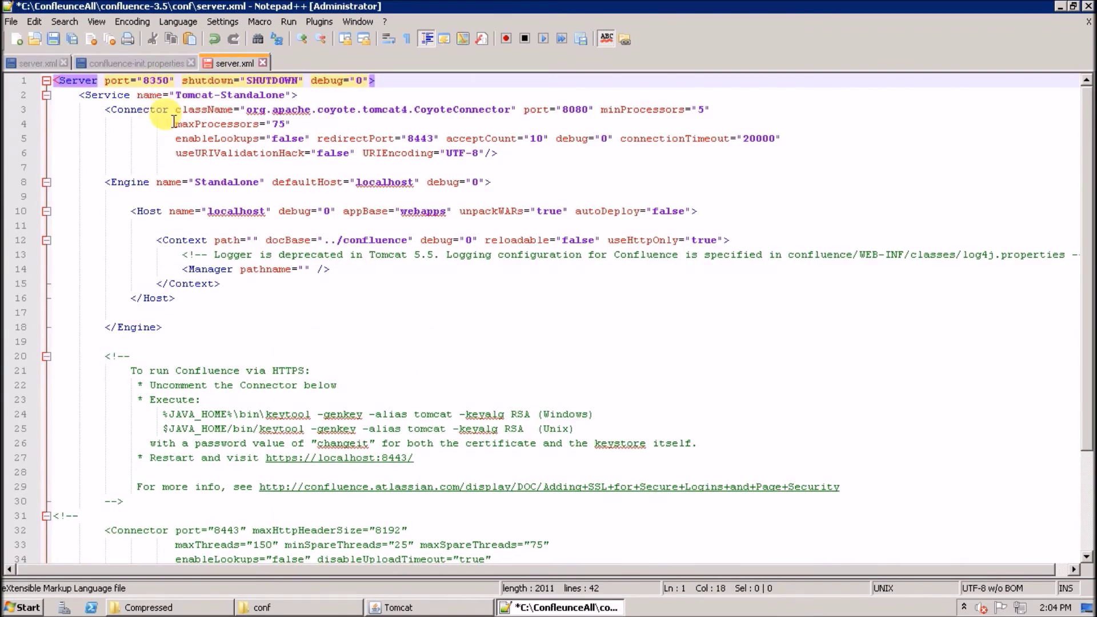
Step: Change the Connector port to 8035, save, and close all open files
left_click_drag(575, 110, 587, 113)
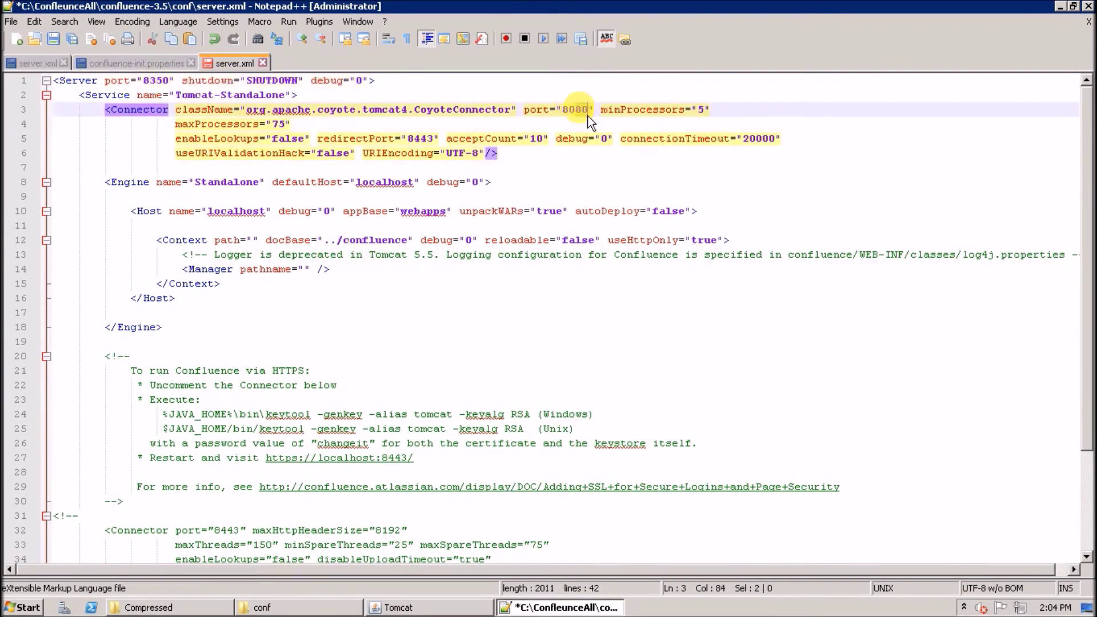
type("35")
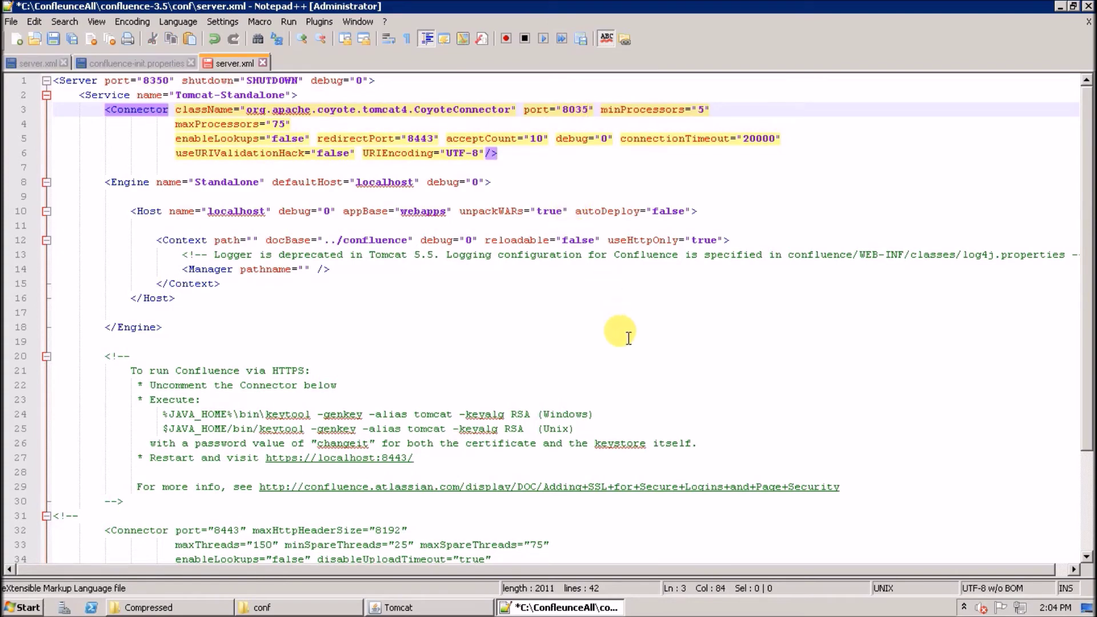
key("ctrl+s")
left_click(262, 63)
left_click(191, 63)
left_click(63, 63)
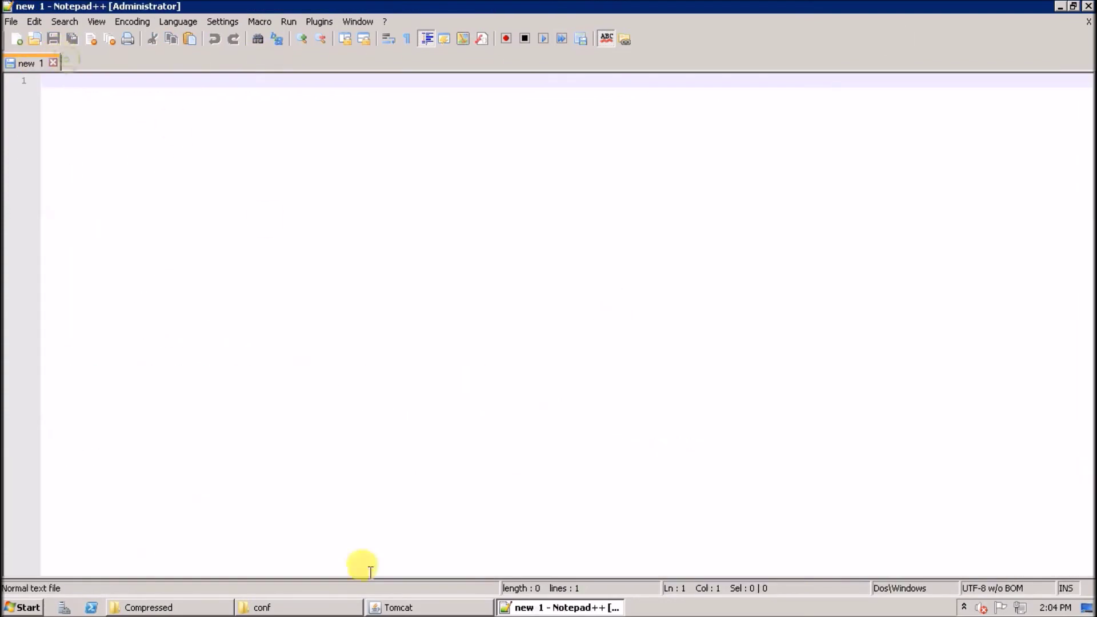
Step: Run startup.bat from confluence-3.5\bin so Tomcat starts on http-8035
left_click(268, 608)
left_click(590, 115)
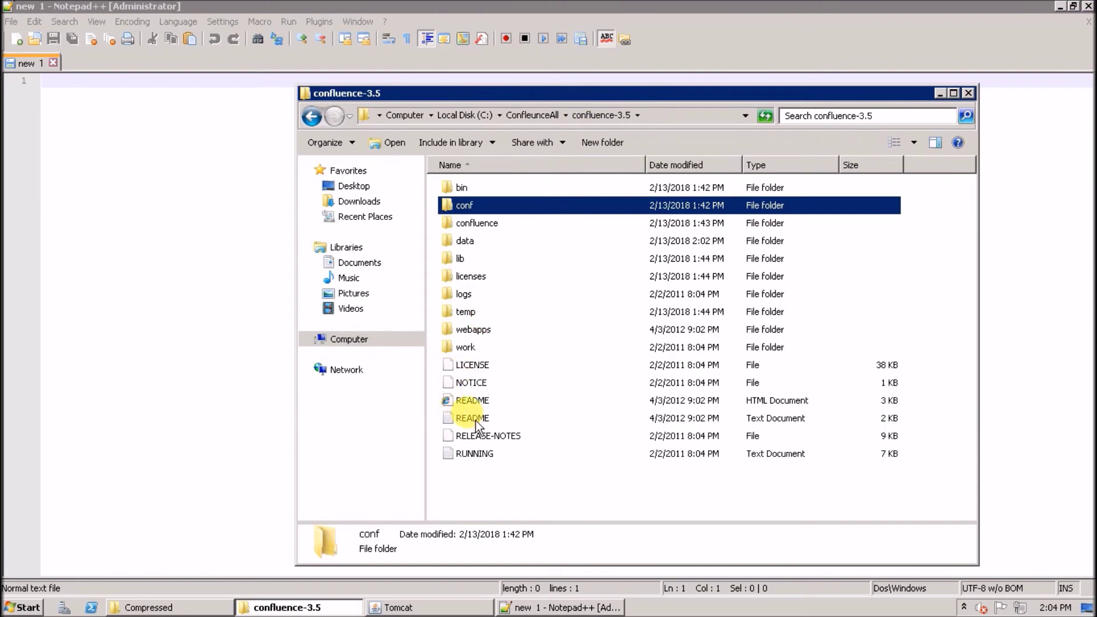
double_click(460, 187)
scroll(481, 465, "down", 1)
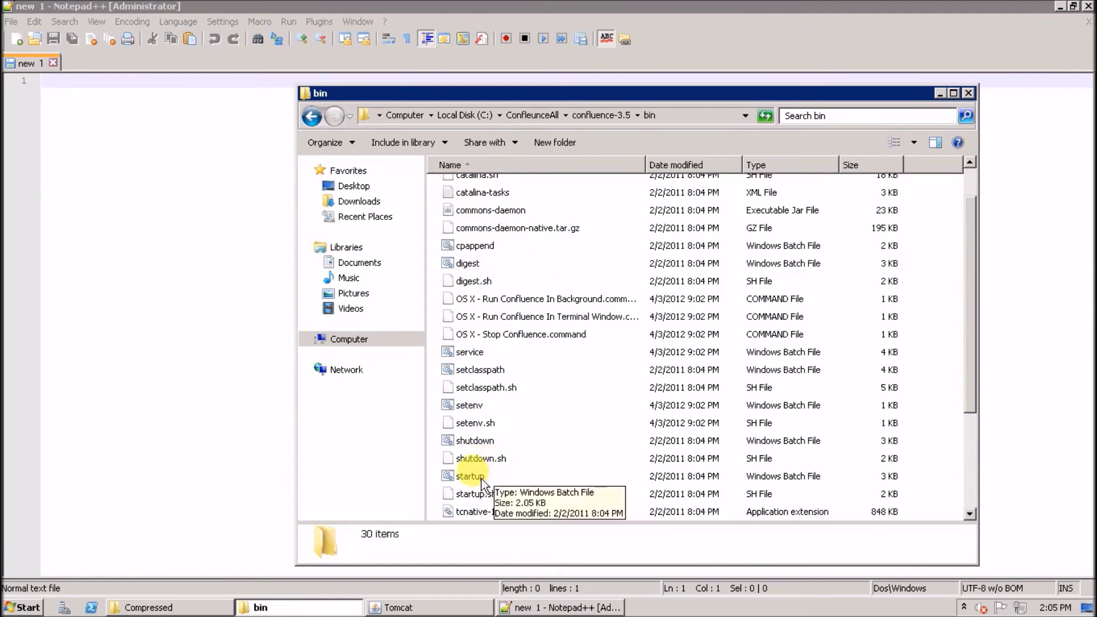
double_click(481, 477)
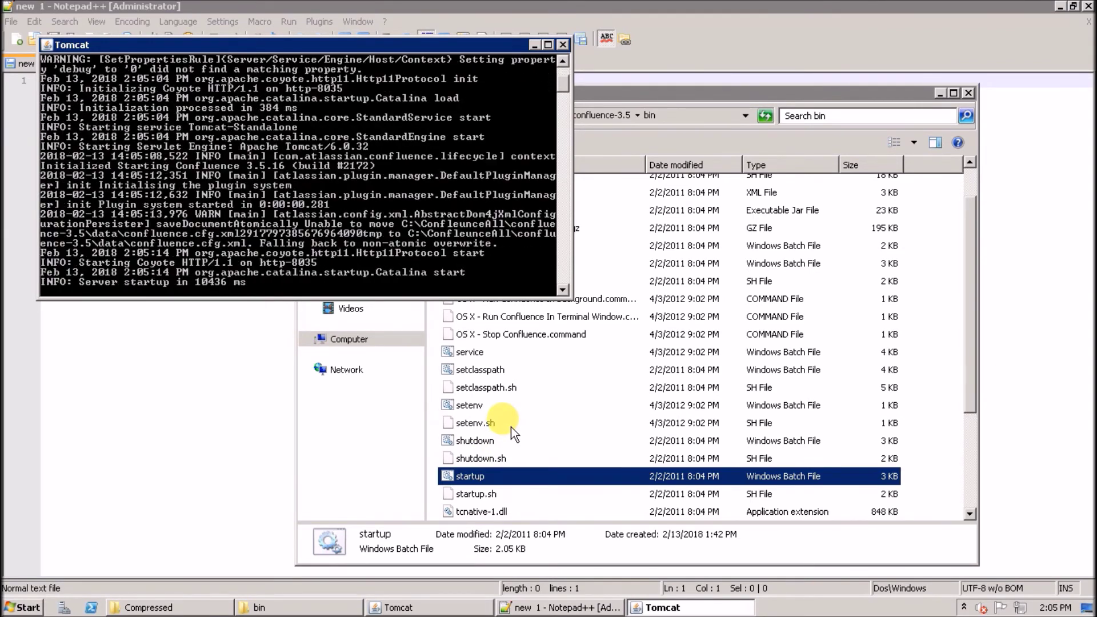
left_click(708, 7)
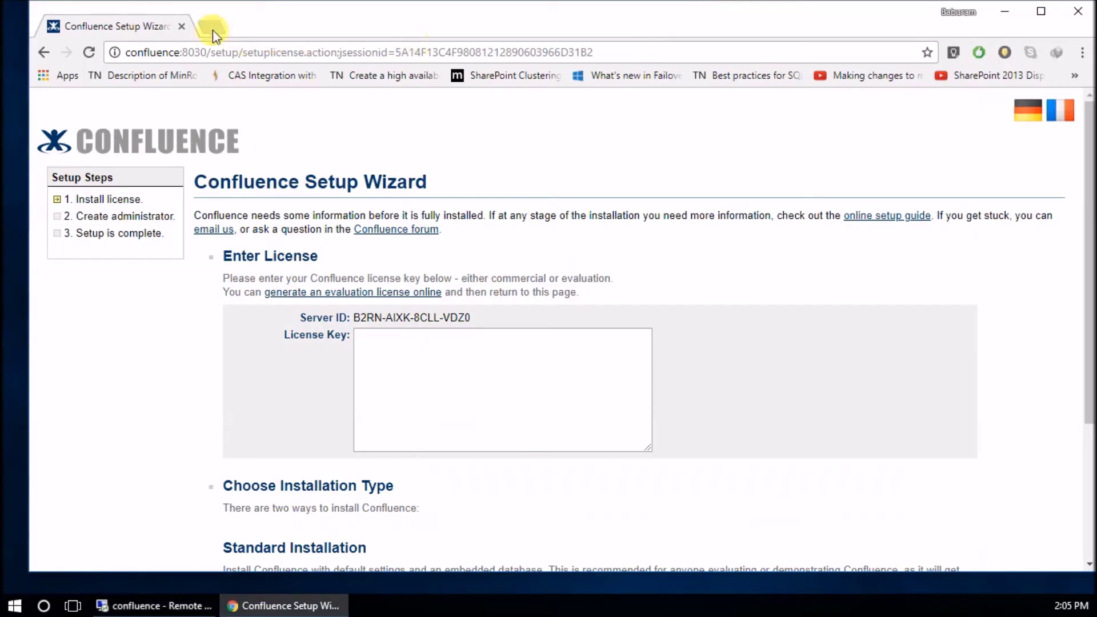
Step: Load confluence:8035 in a new Chrome tab, correcting the address from https to http
left_click(215, 27)
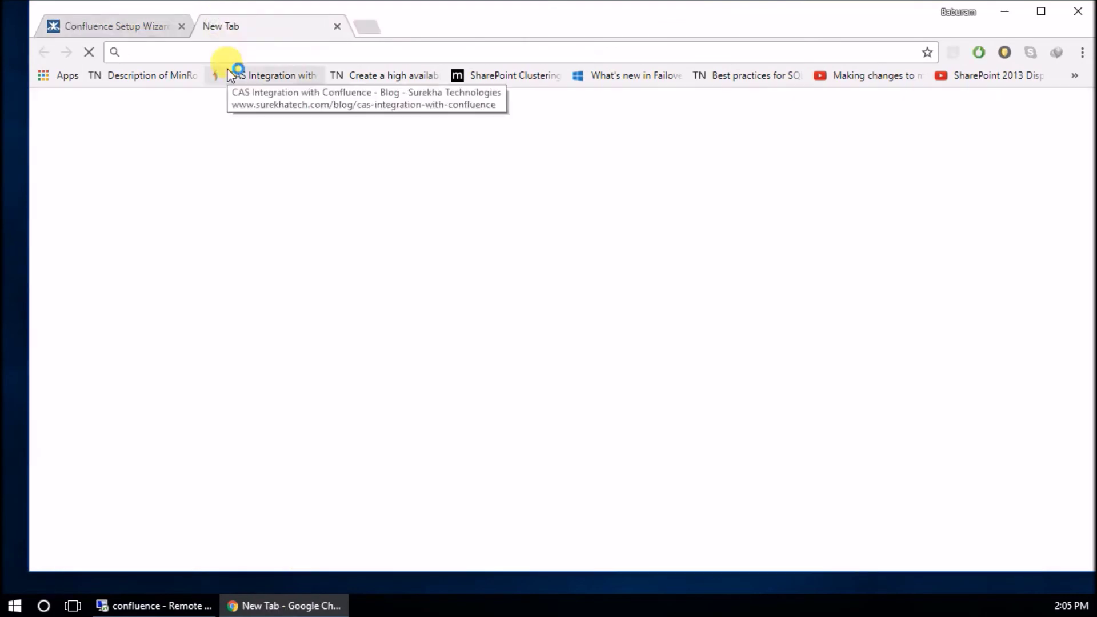
type("htpss")
key("BackSpace")
key("BackSpace")
key("BackSpace")
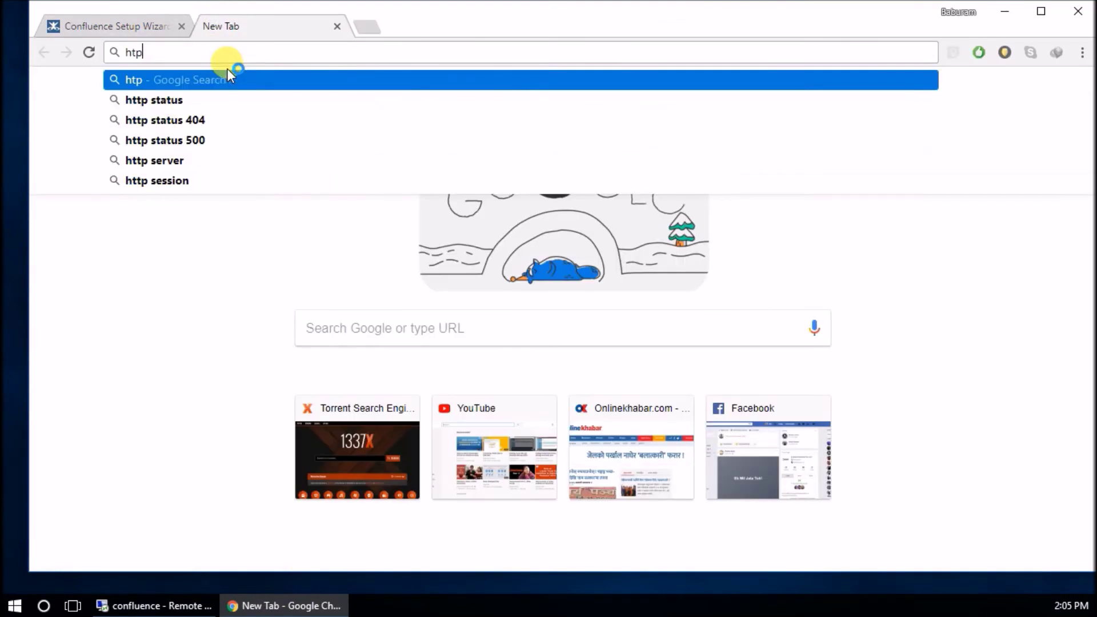
type("tps://")
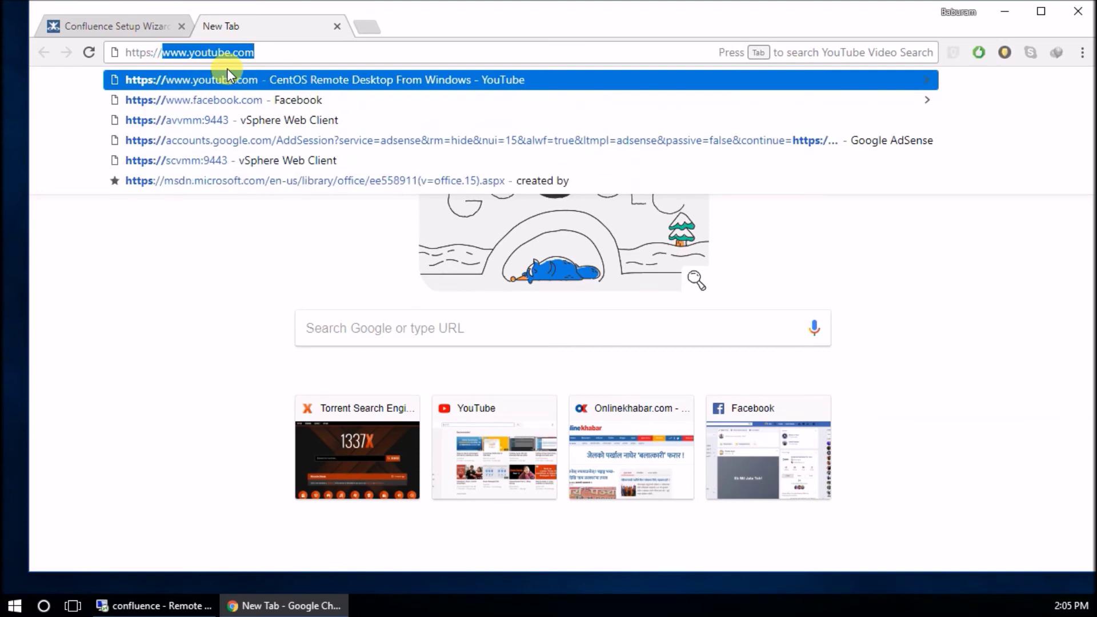
type("conflue")
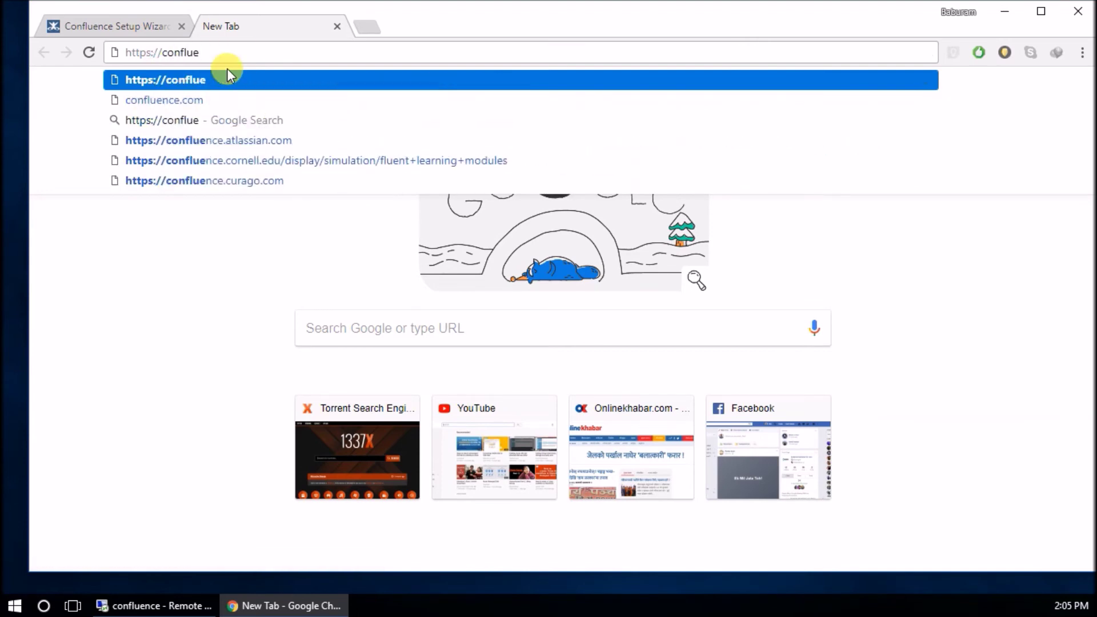
type("nce:")
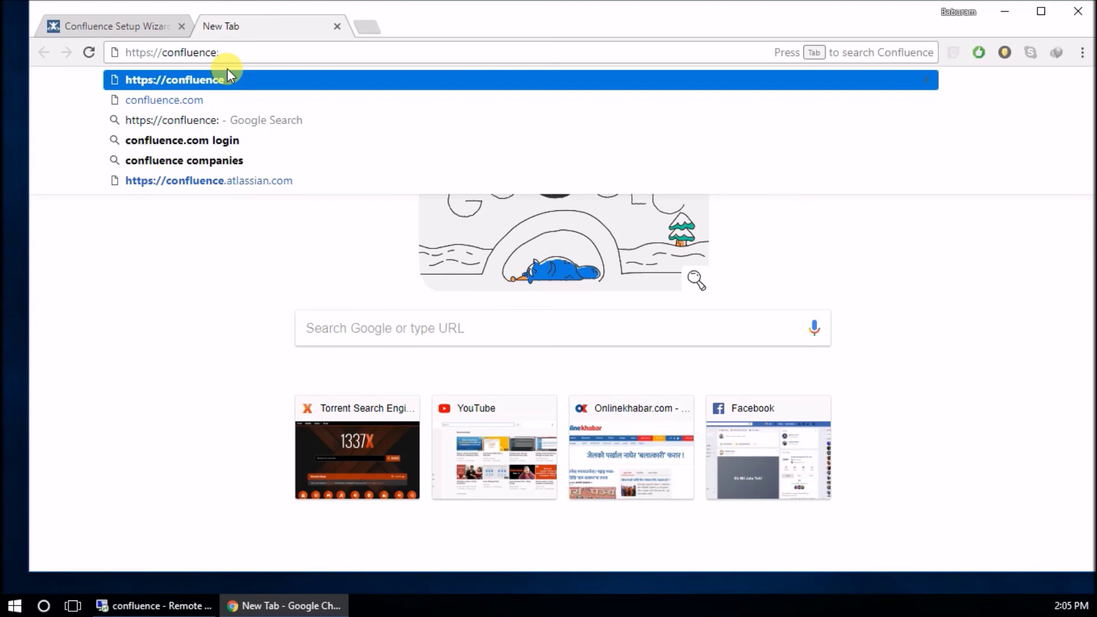
type("8035")
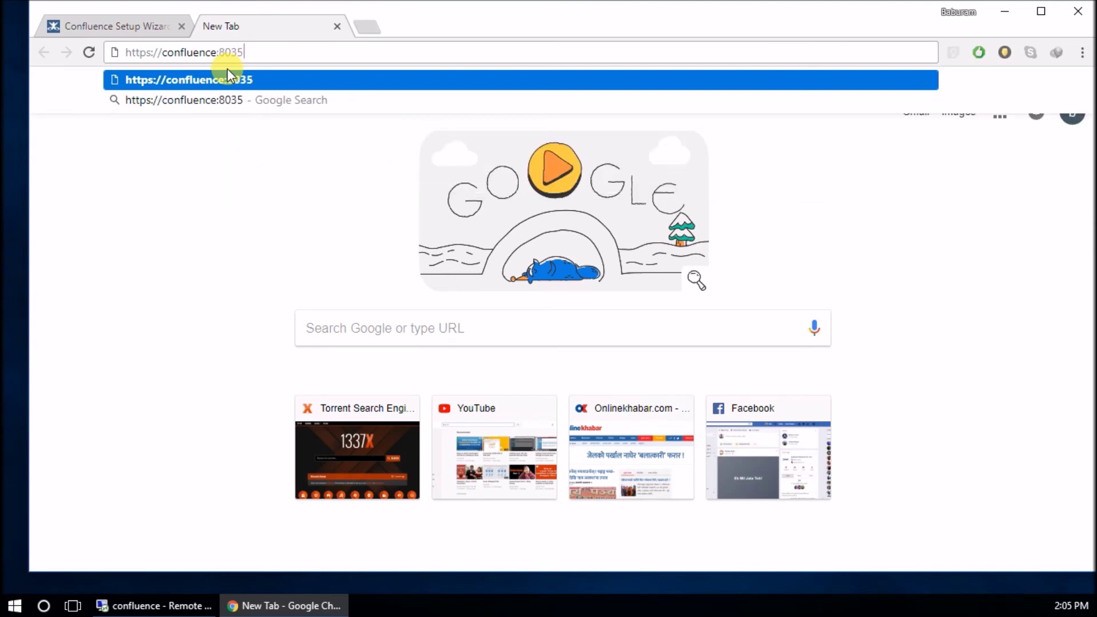
key("Return")
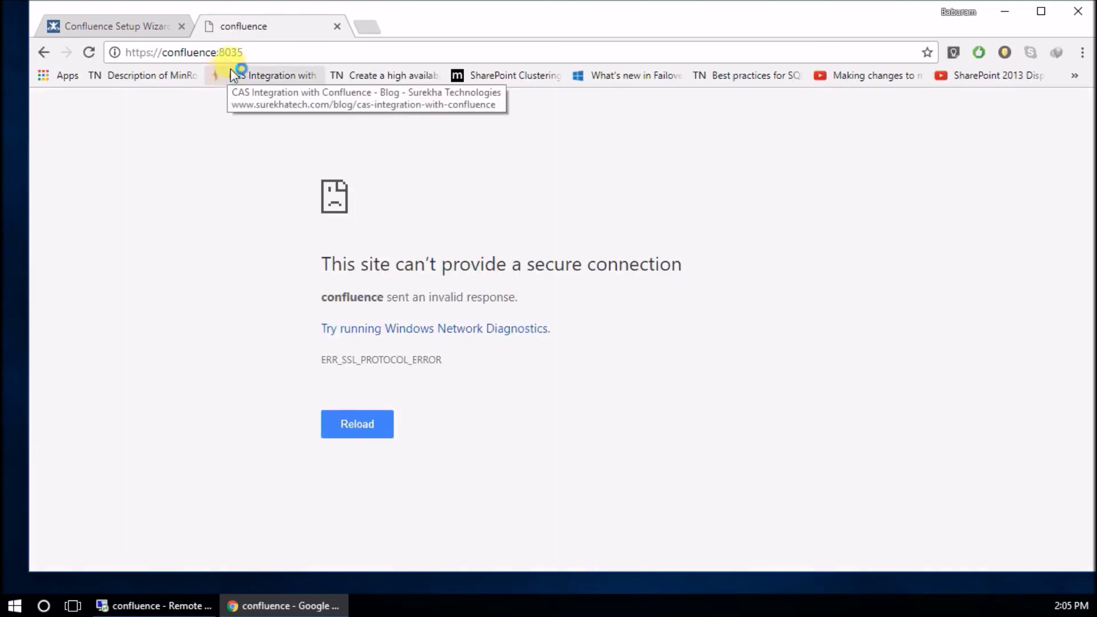
left_click(136, 51)
left_click(147, 54)
key("Delete")
key("Return")
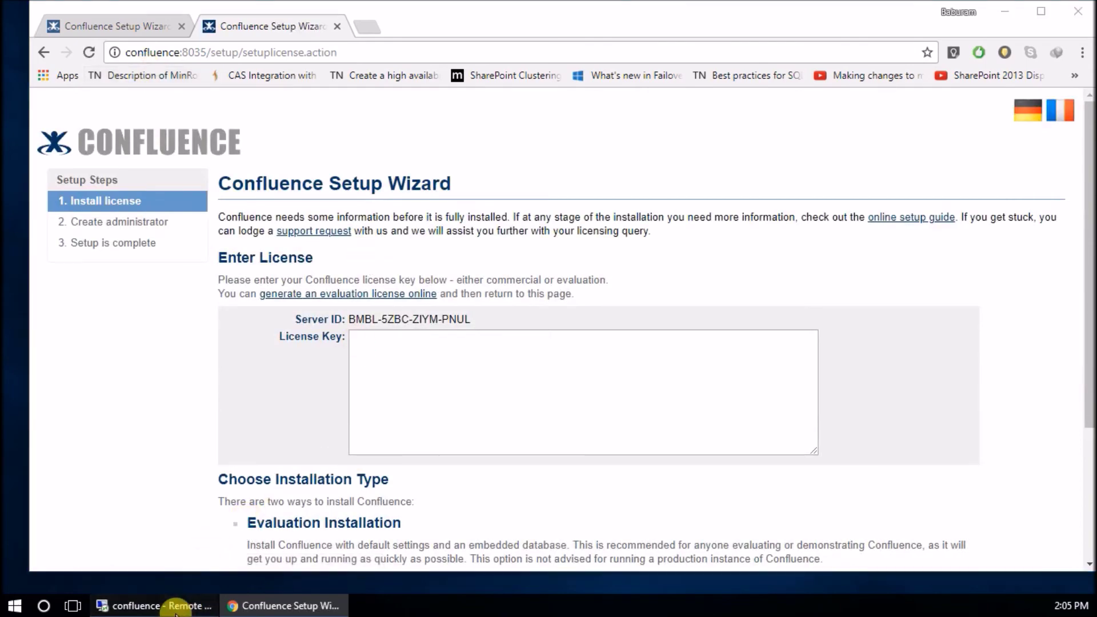
left_click(155, 605)
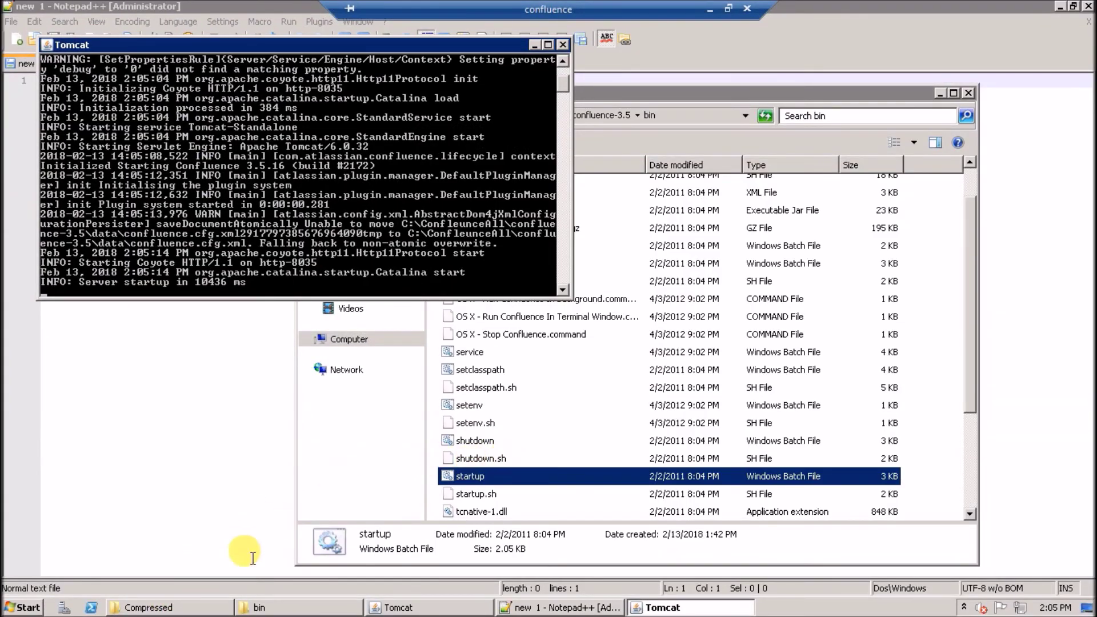
Step: Rename the atlassian-confluence-4.3 folder to confluence-4.3
left_click(189, 608)
left_click(271, 608)
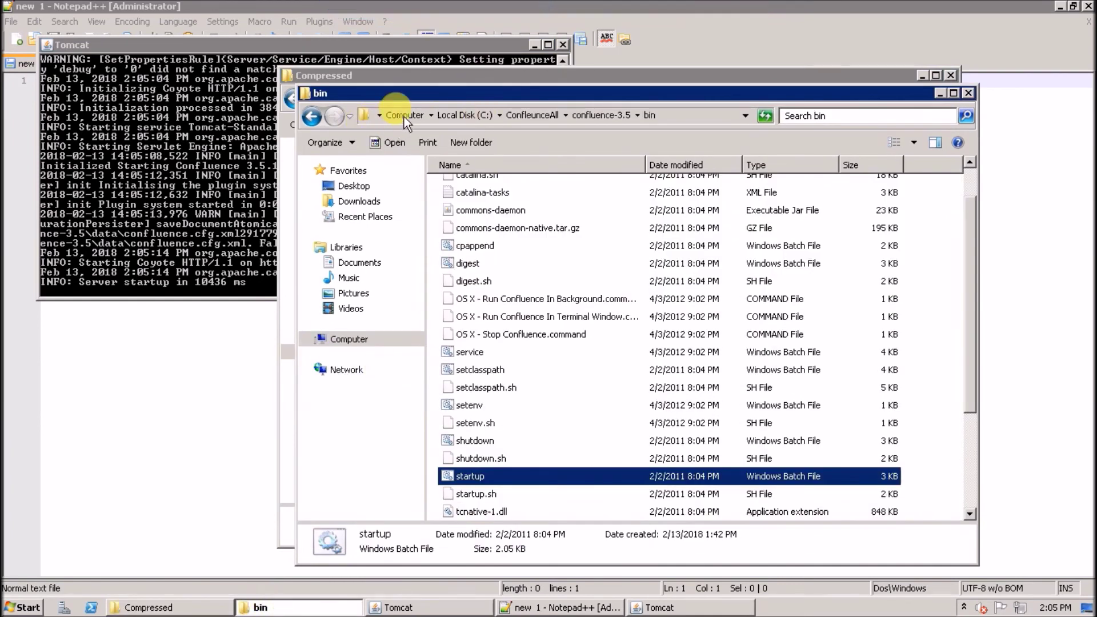
left_click(531, 115)
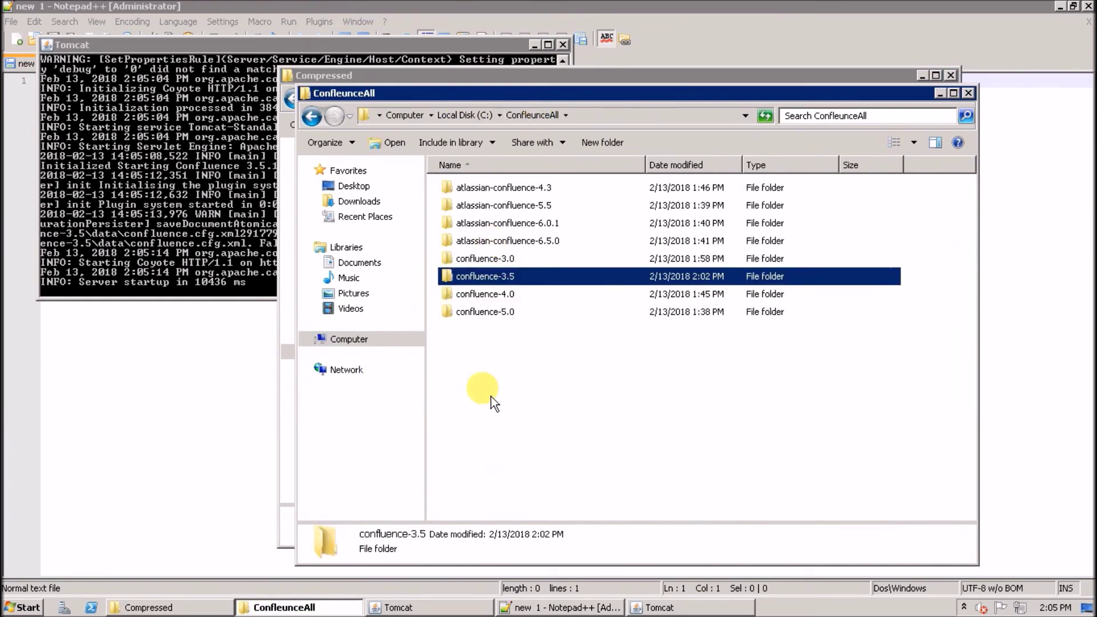
left_click(528, 189)
left_click(528, 190)
left_click(494, 187)
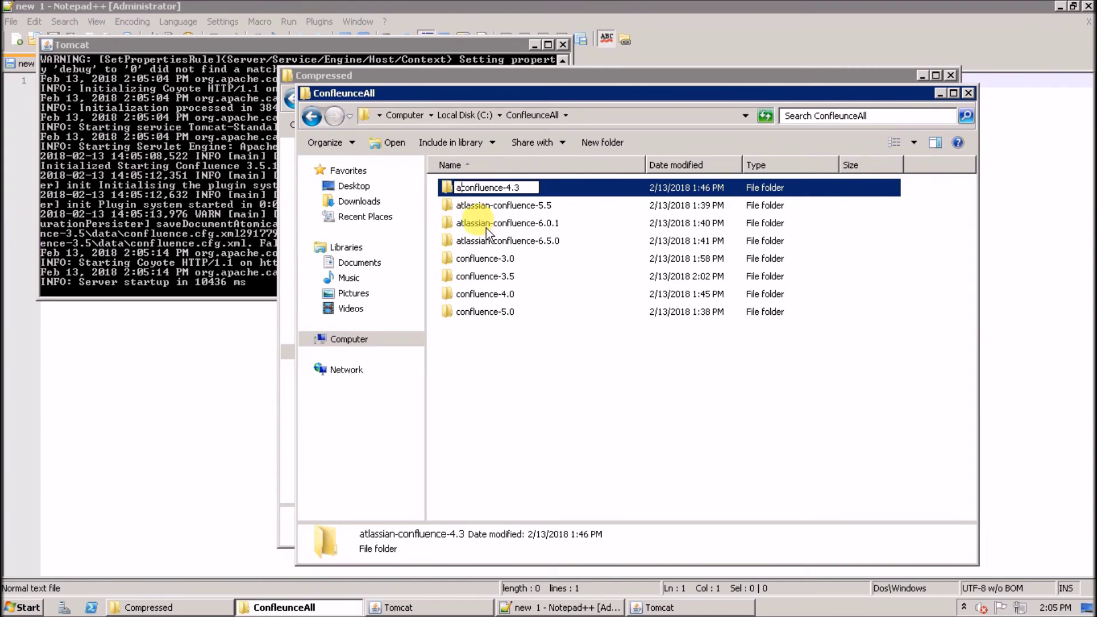
key("BackSpace")
key("Return")
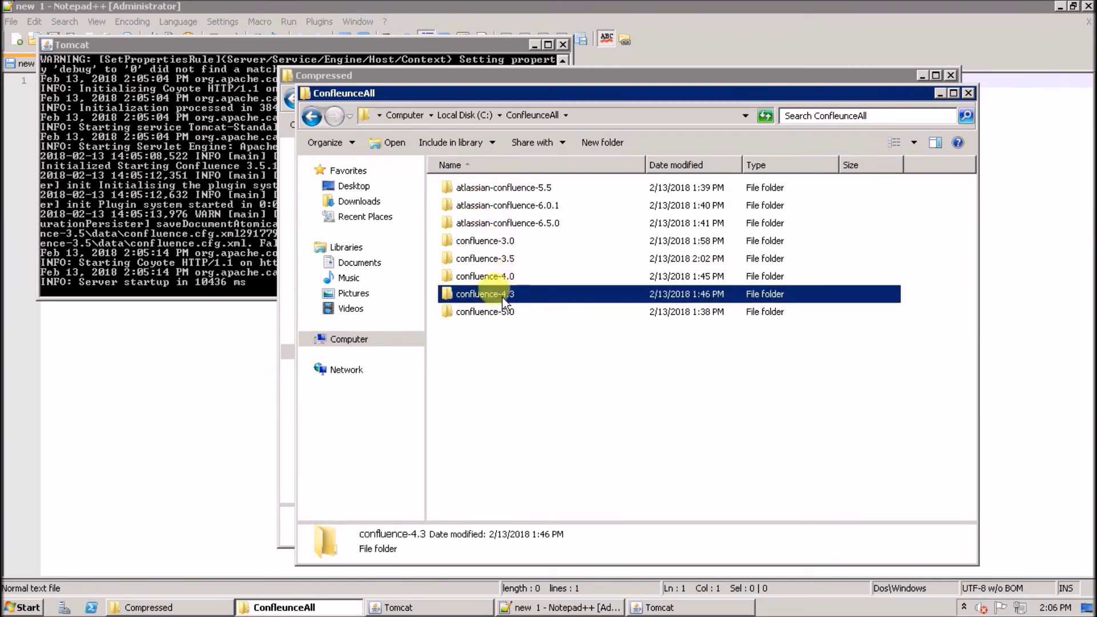
Step: Create a data folder inside confluence-4.0 and copy its full path
double_click(488, 277)
right_click(576, 496)
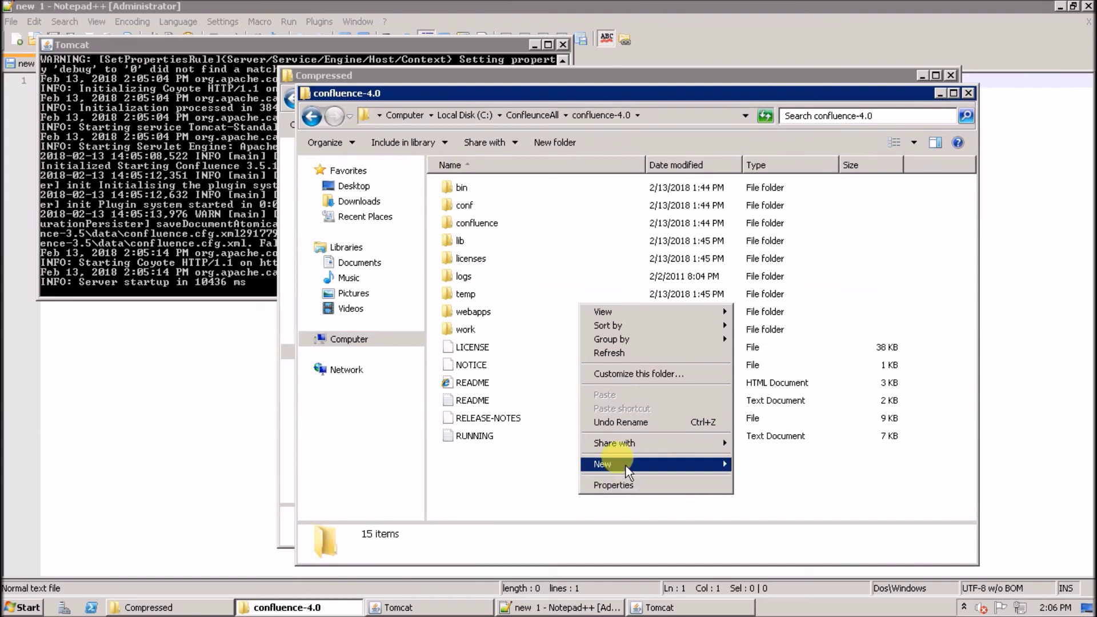
mouse_move(625, 465)
left_click(753, 459)
type("d")
key("Return")
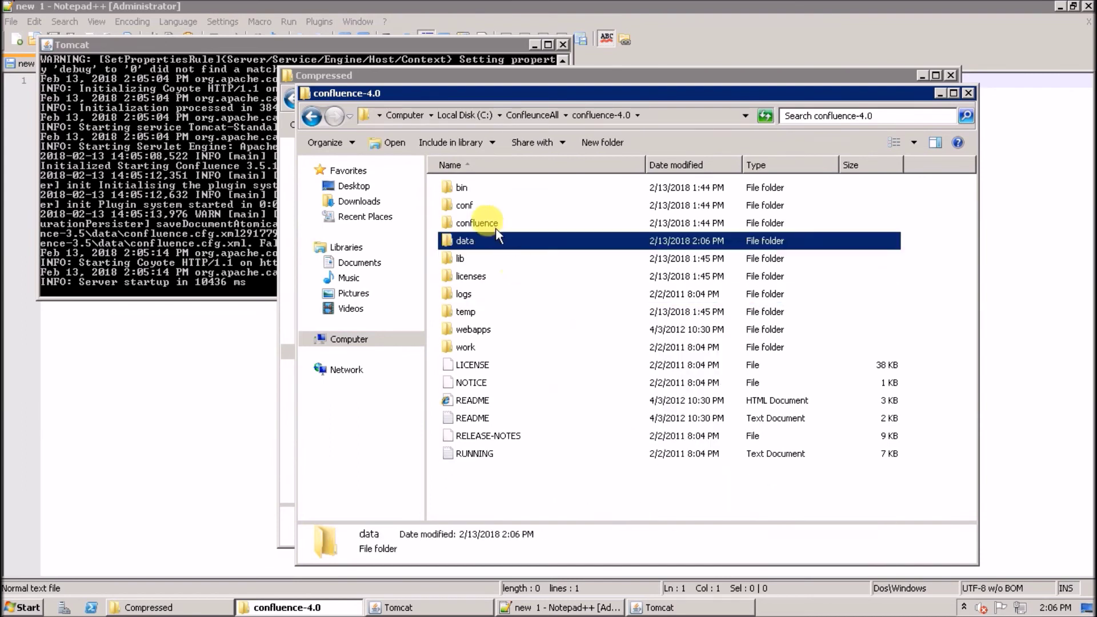
double_click(477, 236)
left_click(482, 117)
key("ctrl+c")
right_click(482, 117)
left_click(511, 160)
Step: Open confluence\WEB-INF\classes\confluence-init.properties and type 'confluence.home=' on line 14
left_click(311, 117)
double_click(483, 226)
double_click(474, 423)
double_click(465, 186)
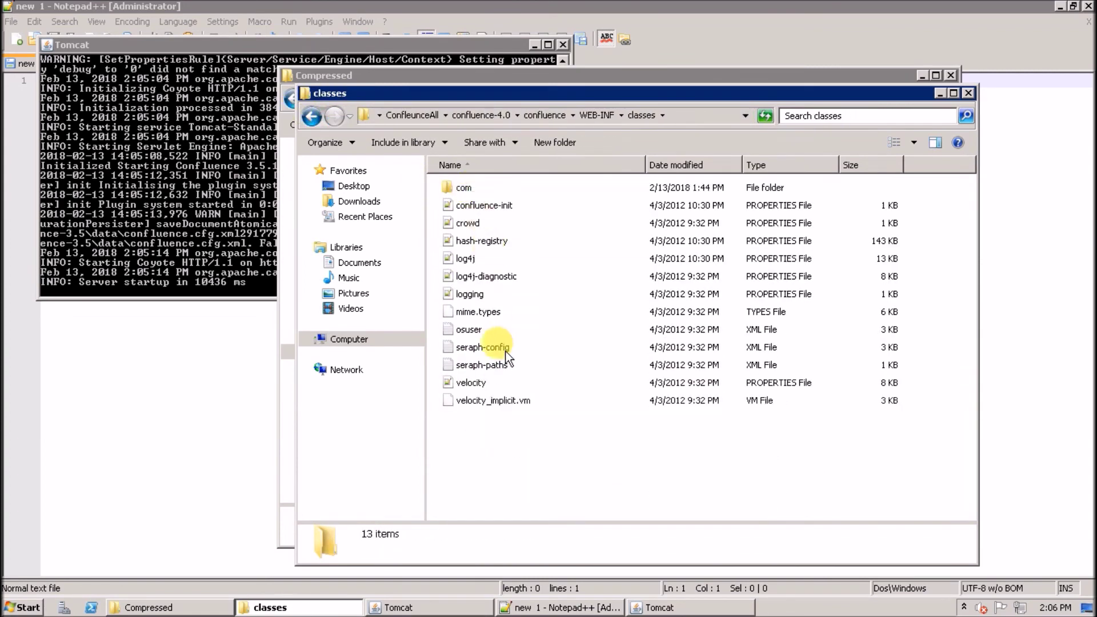
double_click(482, 205)
left_click(165, 269)
type("Con")
key("BackSpace")
key("BackSpace")
key("BackSpace")
type("confluence.home=")
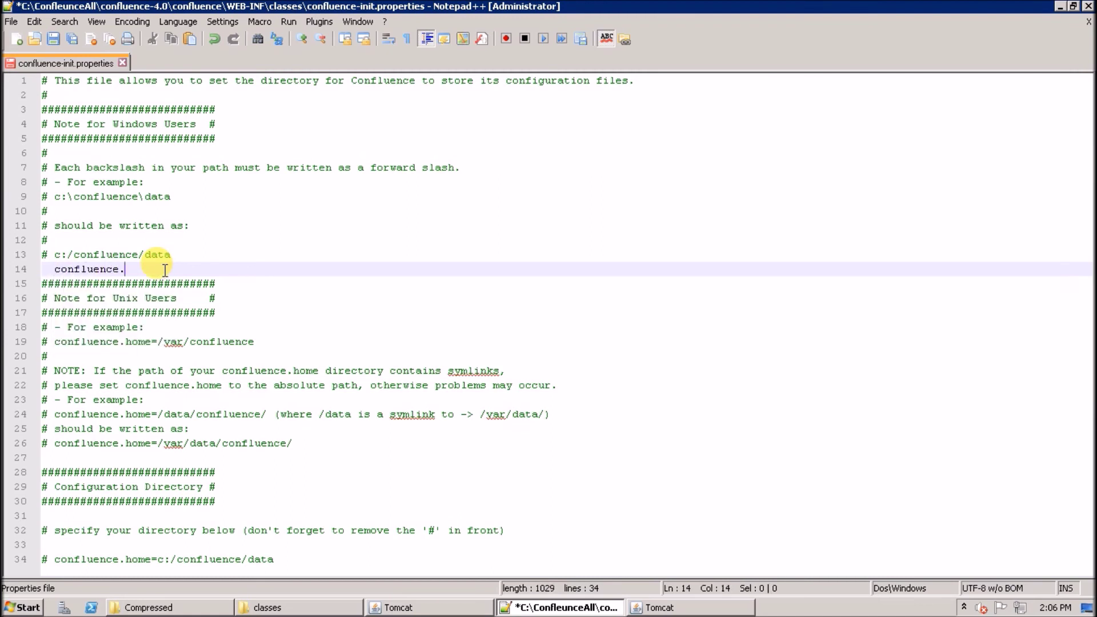
Step: Set confluence.home to the pasted C:/ConfleunceAll/confluence-4.0/data path with forward slashes and save
key("ctrl+v")
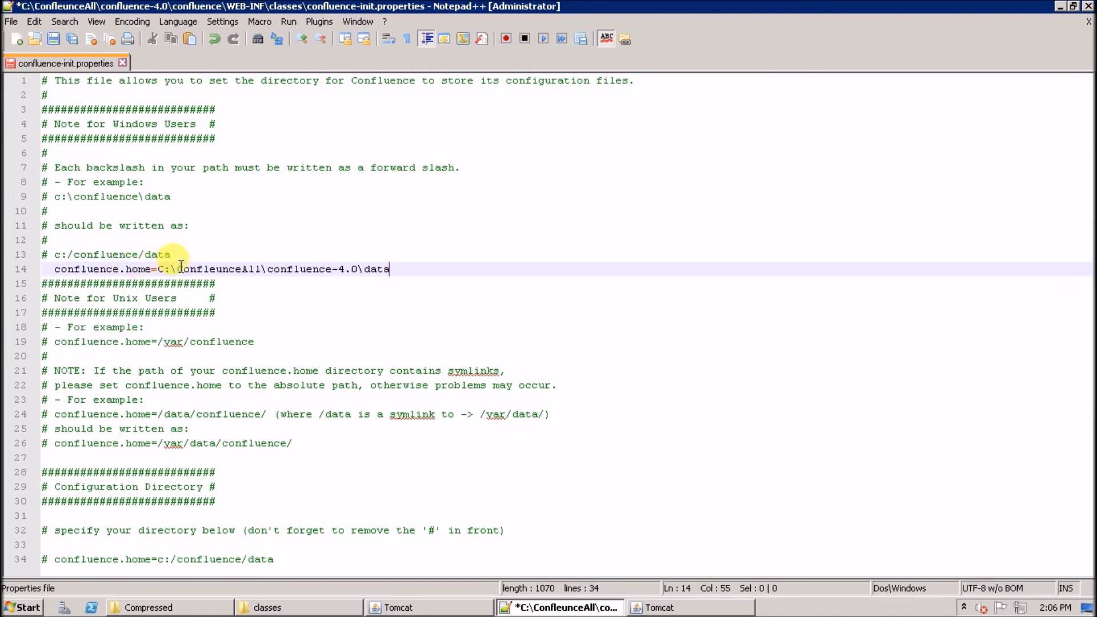
left_click(177, 268)
key("BackSpace")
type("/")
left_click(267, 269)
key("BackSpace")
type("/")
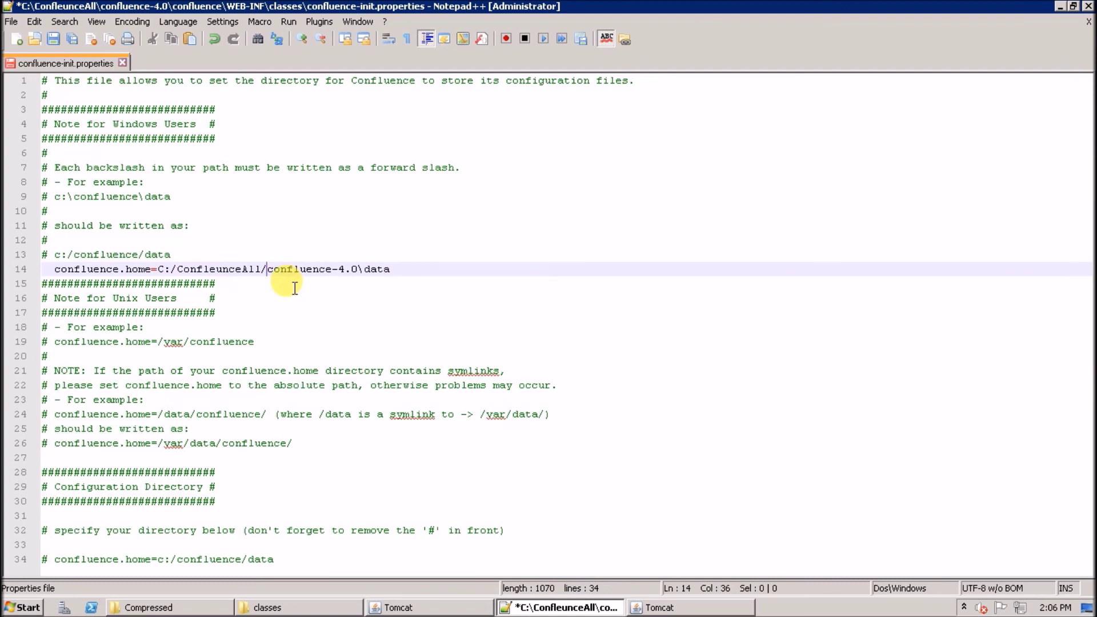
left_click(364, 269)
key("ctrl+s")
Step: Open confluence-4.0's conf\server.xml in Notepad++
left_click(292, 607)
left_click(312, 116)
left_click(312, 116)
scroll(506, 187, "up", 5)
left_click(312, 117)
double_click(465, 207)
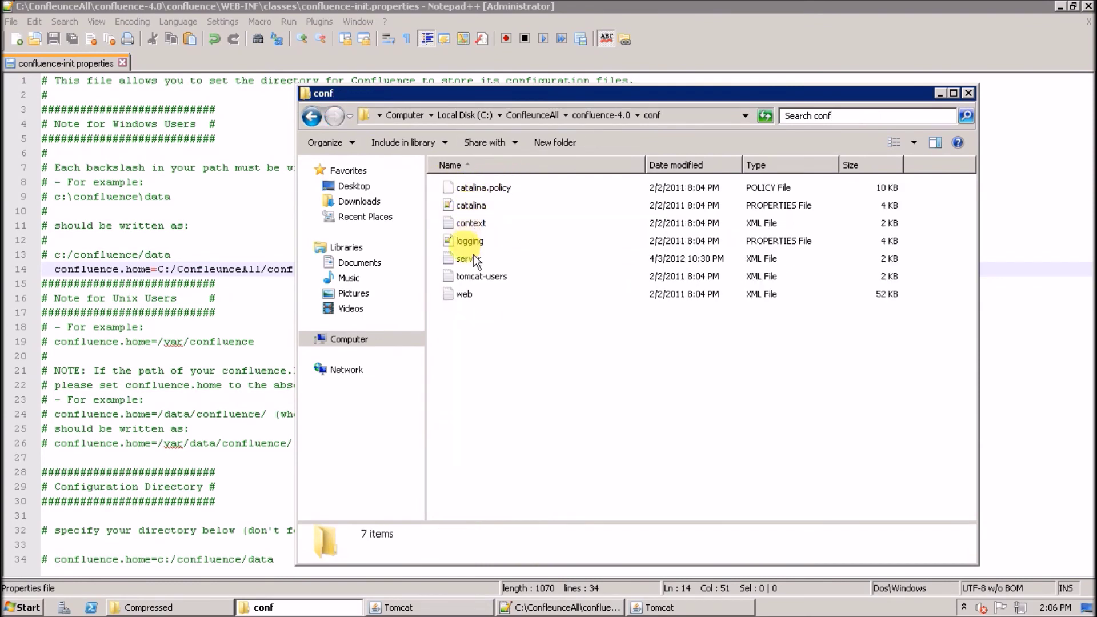
double_click(475, 258)
Step: Change the shutdown port 8000 to 8400 and connector port 8090 to 8040, save, and close
left_click(156, 80)
key("BackSpace")
type("4")
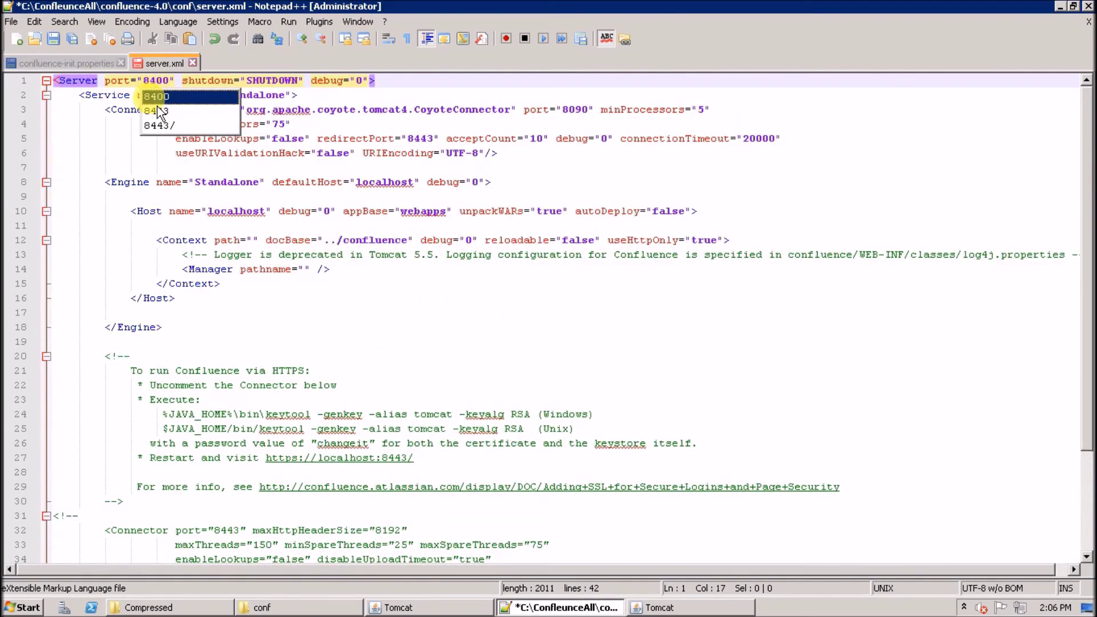
left_click(589, 110)
key("BackSpace")
key("BackSpace")
type("40")
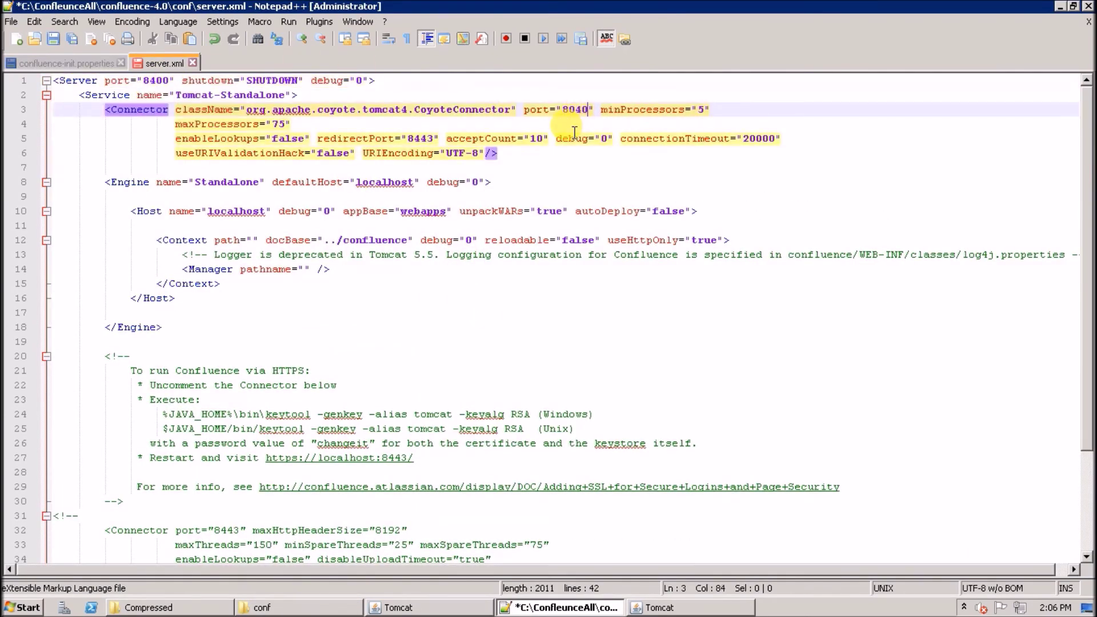
key("ctrl+s")
left_click(190, 171)
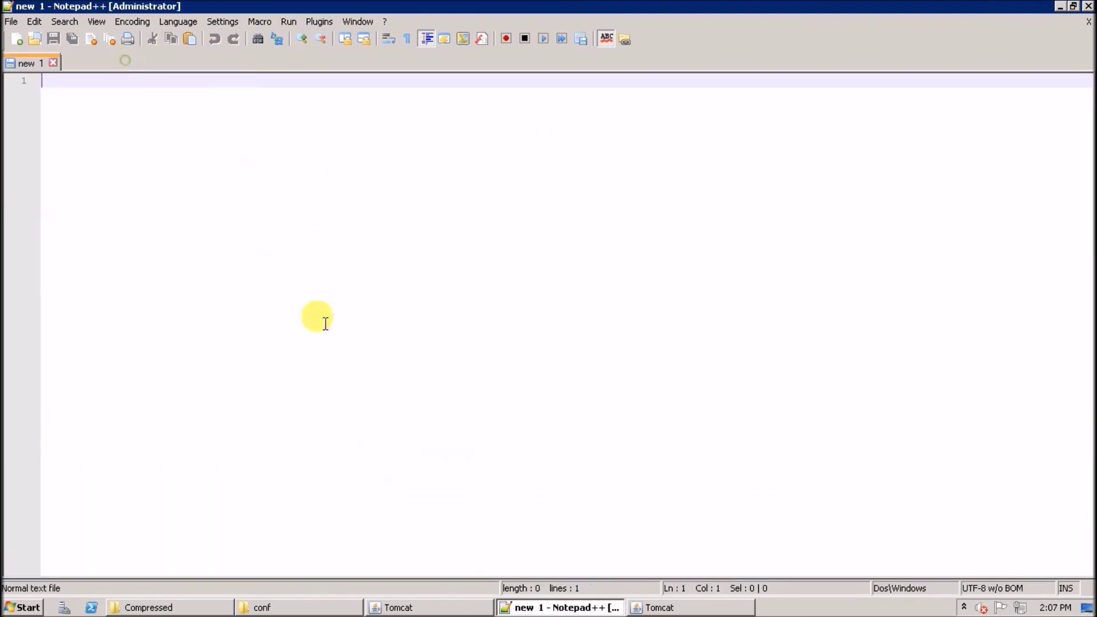
Step: Run startup.bat from confluence-4.0\bin to launch the Confluence 4.0 server
left_click(184, 607)
left_click(218, 579)
left_click(601, 115)
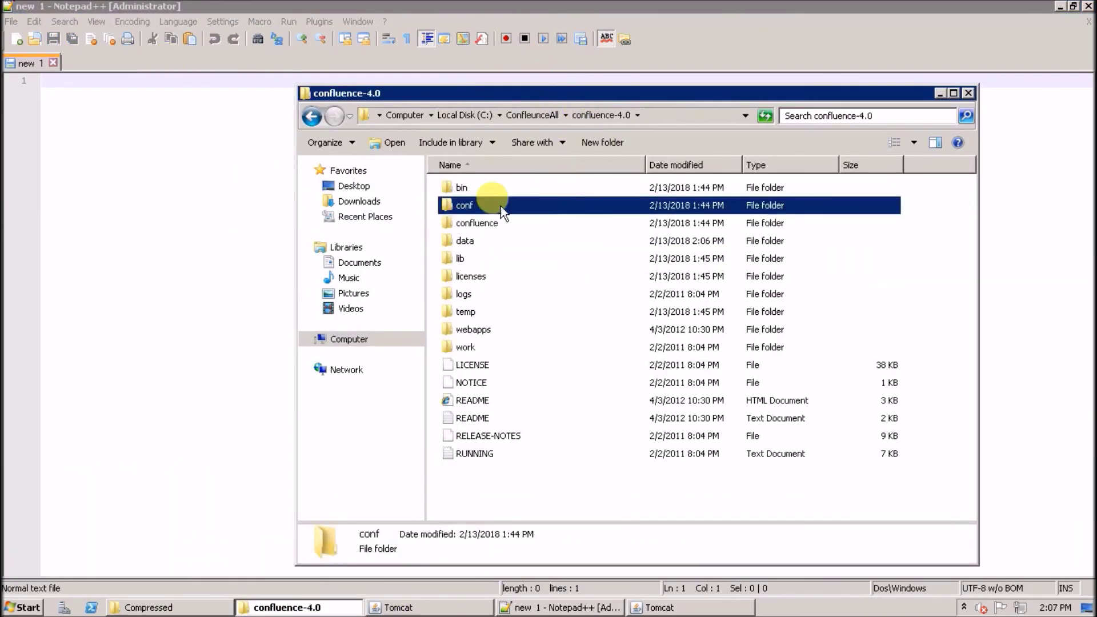
double_click(469, 182)
scroll(501, 451, "down", 6)
double_click(470, 352)
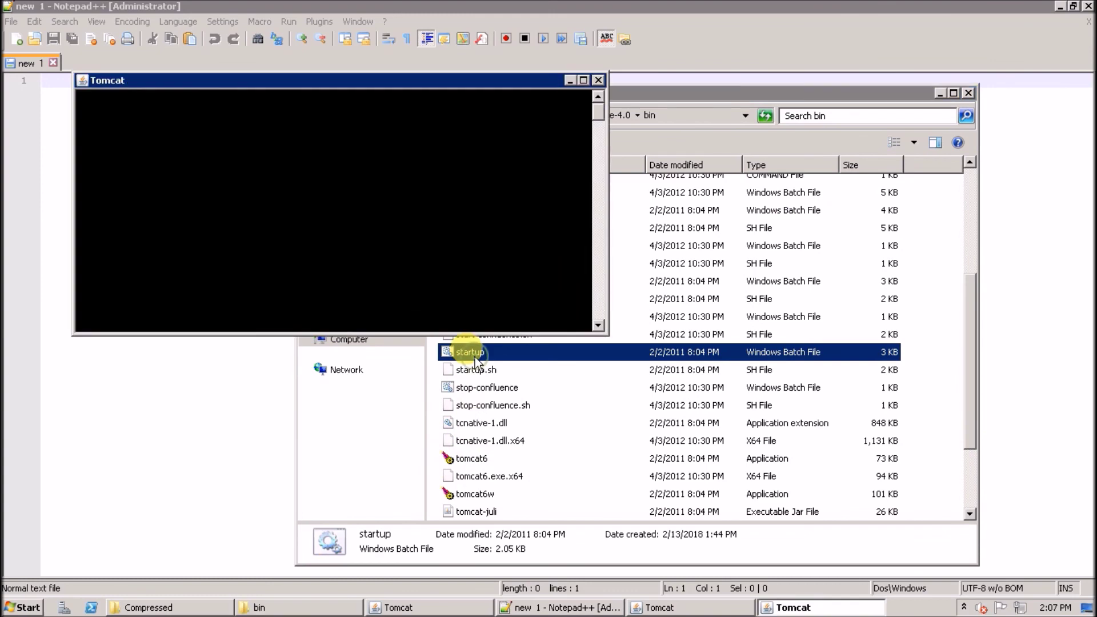
left_click_drag(431, 87, 476, 91)
Step: Open the confluence-4.3 folder and check the 4.0 server console's startup progress
left_click(301, 436)
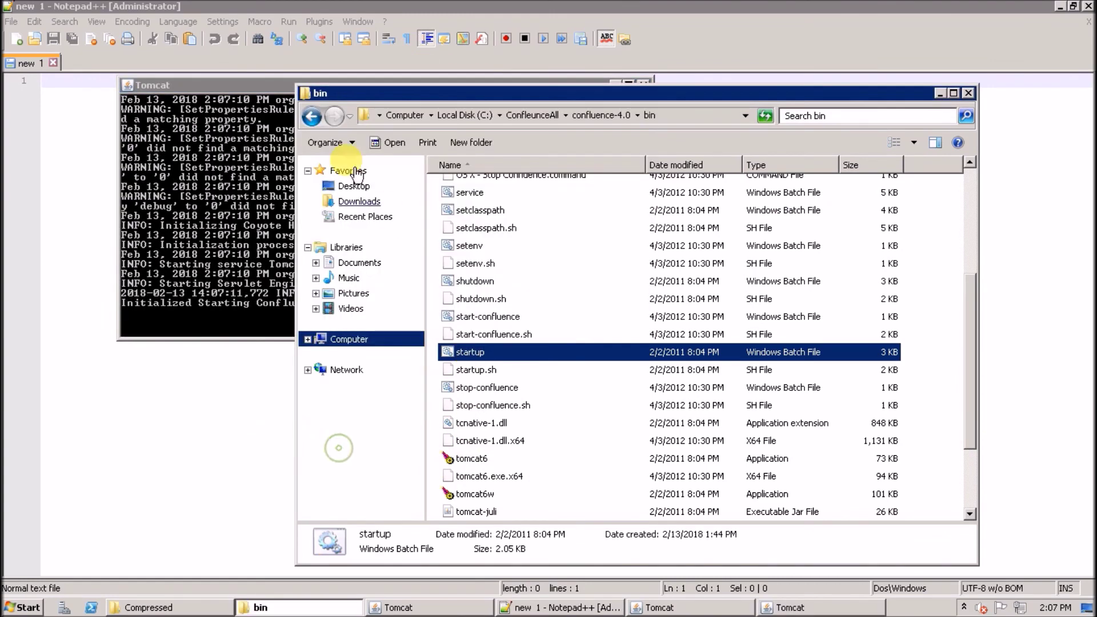
left_click(311, 116)
left_click(311, 116)
left_click(532, 114)
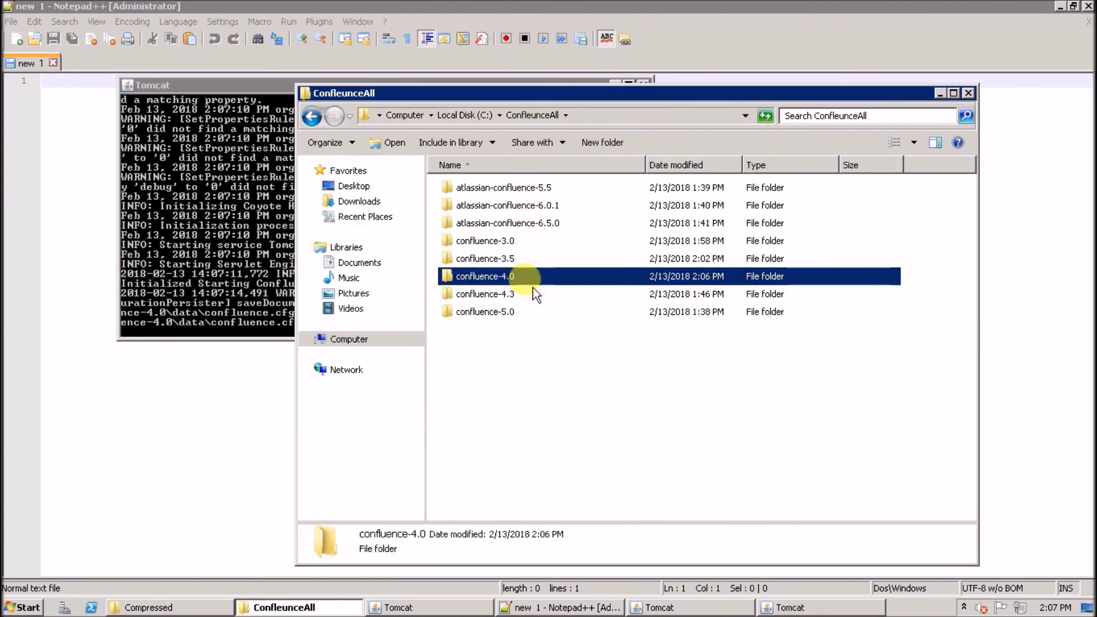
double_click(487, 299)
left_click(284, 296)
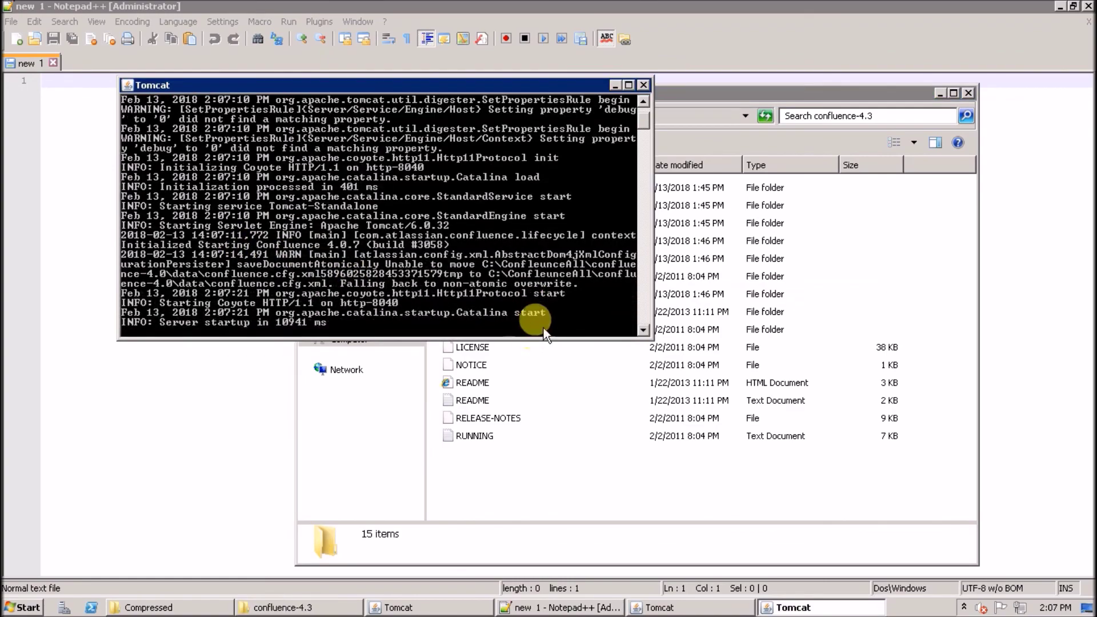
Step: Confirm the setup wizard responds on port 8040, then minimise Explorer and Notepad++
left_click(704, 8)
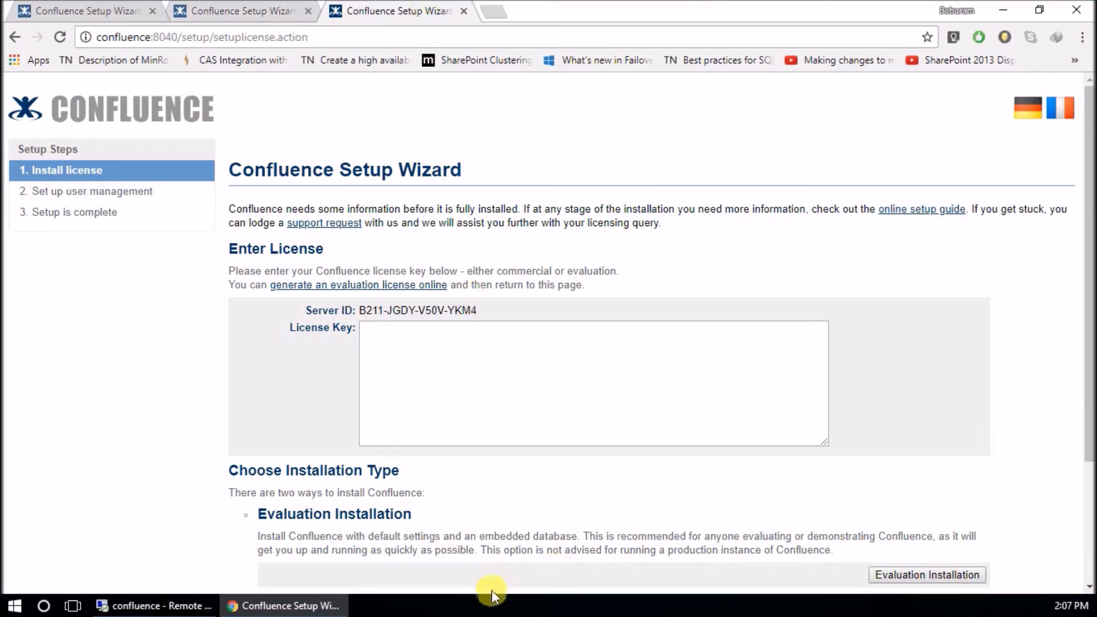
left_click(183, 606)
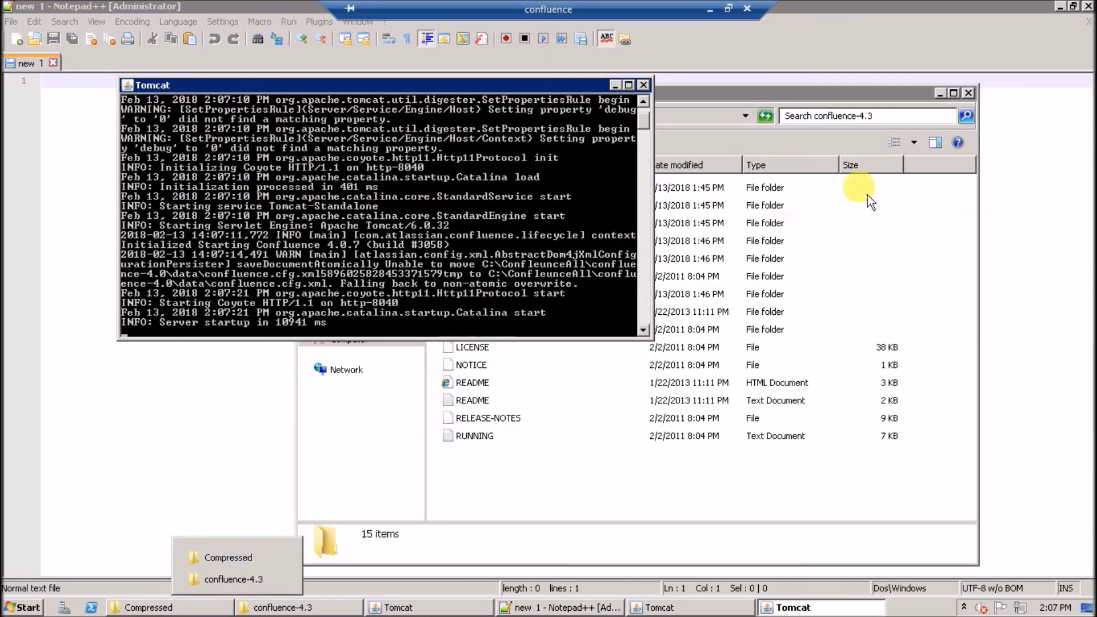
left_click(938, 93)
left_click(1059, 7)
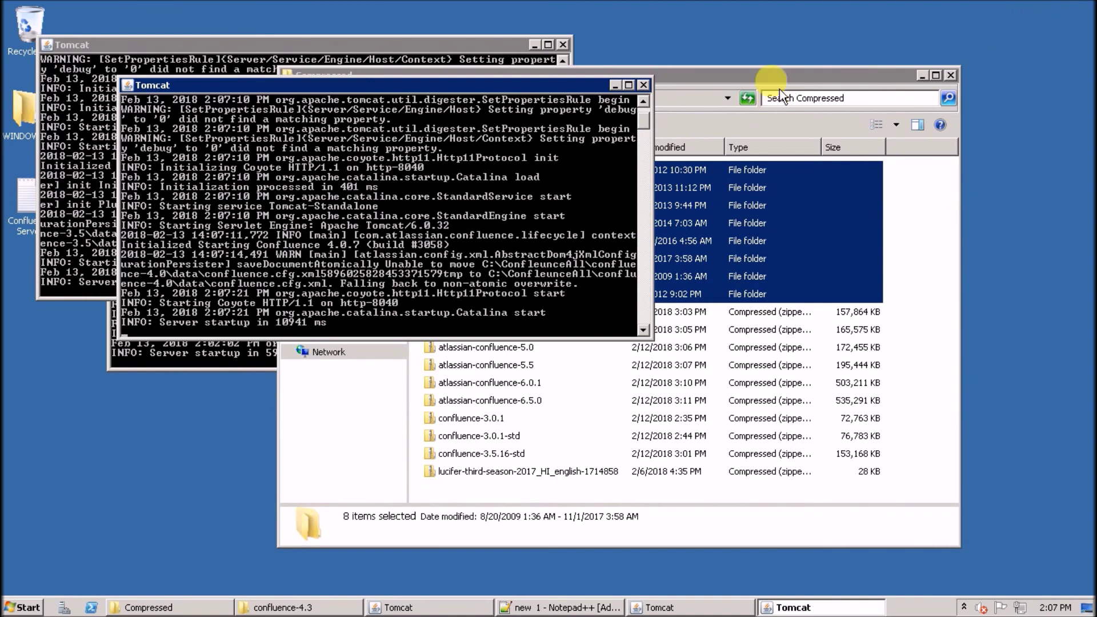
Step: Minimise the Compressed folder window and arrange the 8030, 8035 and 8040 Tomcat consoles side by side
left_click(920, 73)
left_click_drag(490, 46, 974, 35)
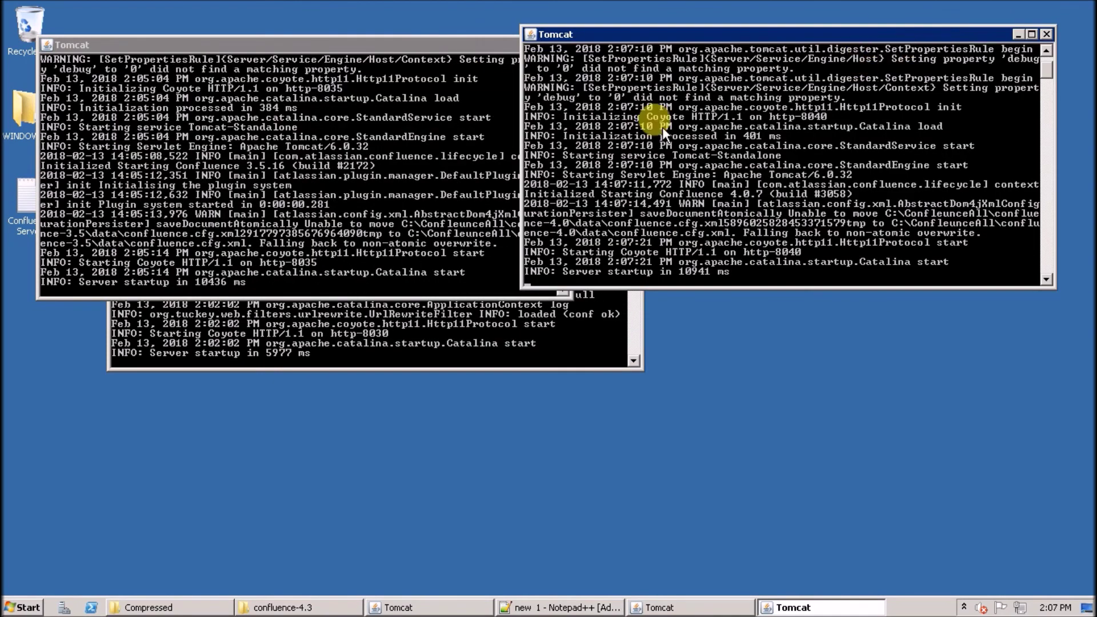
left_click(403, 337)
left_click_drag(529, 114, 612, 307)
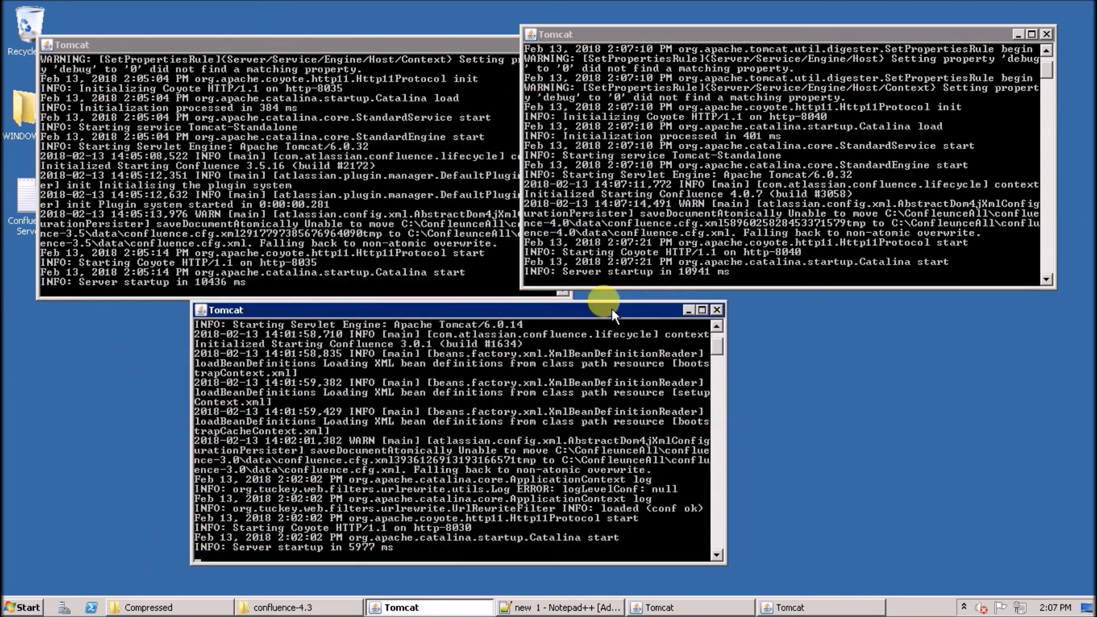
left_click_drag(742, 35, 783, 28)
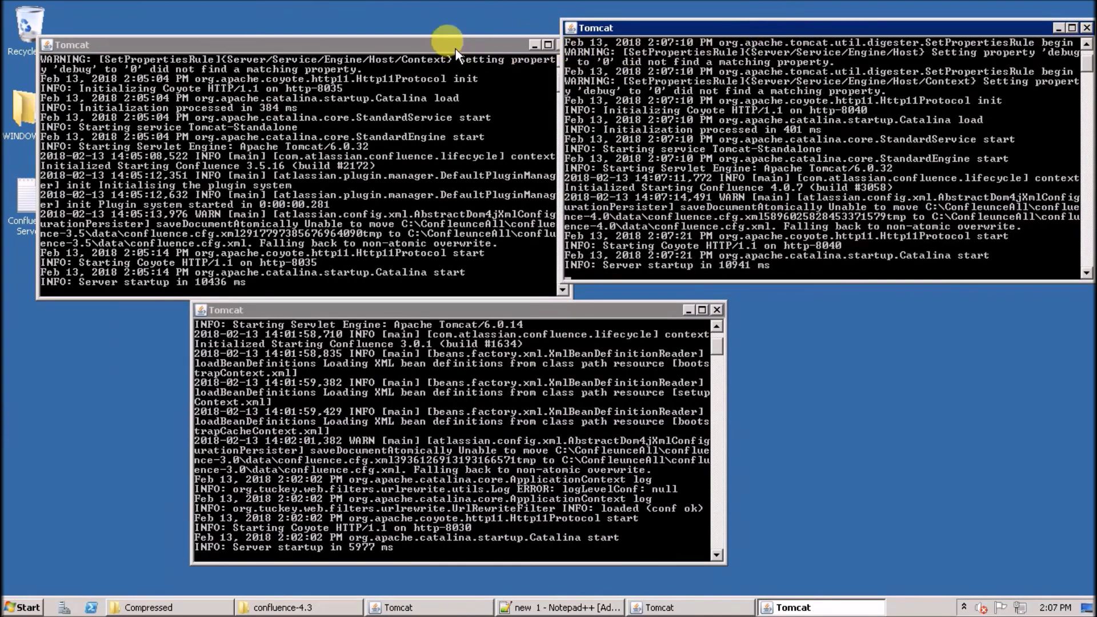
left_click_drag(455, 50, 429, 36)
mouse_move(709, 12)
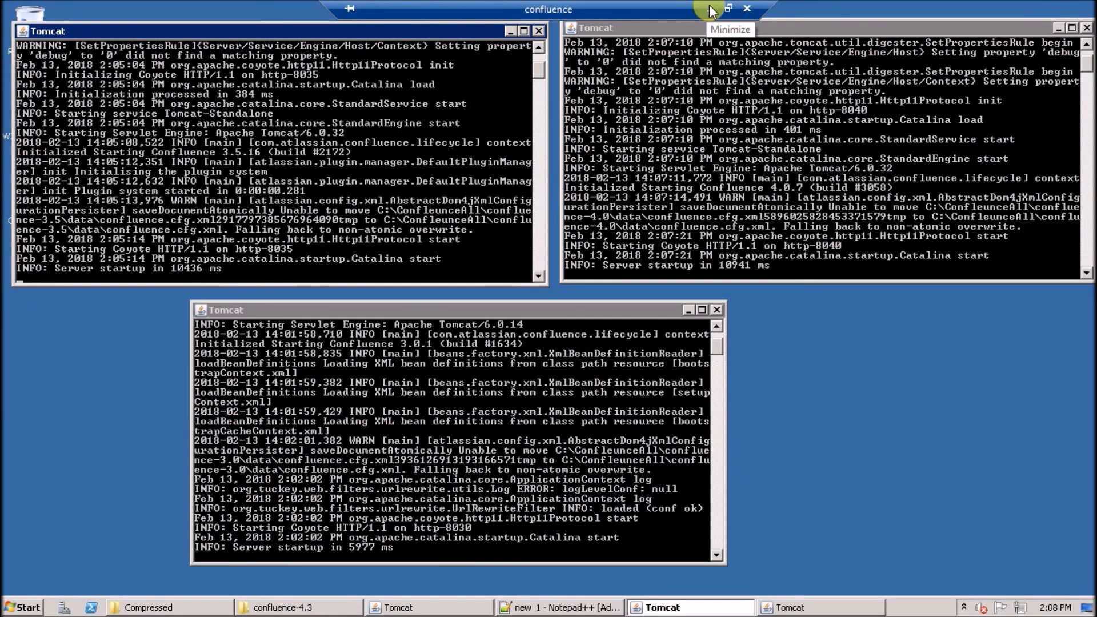